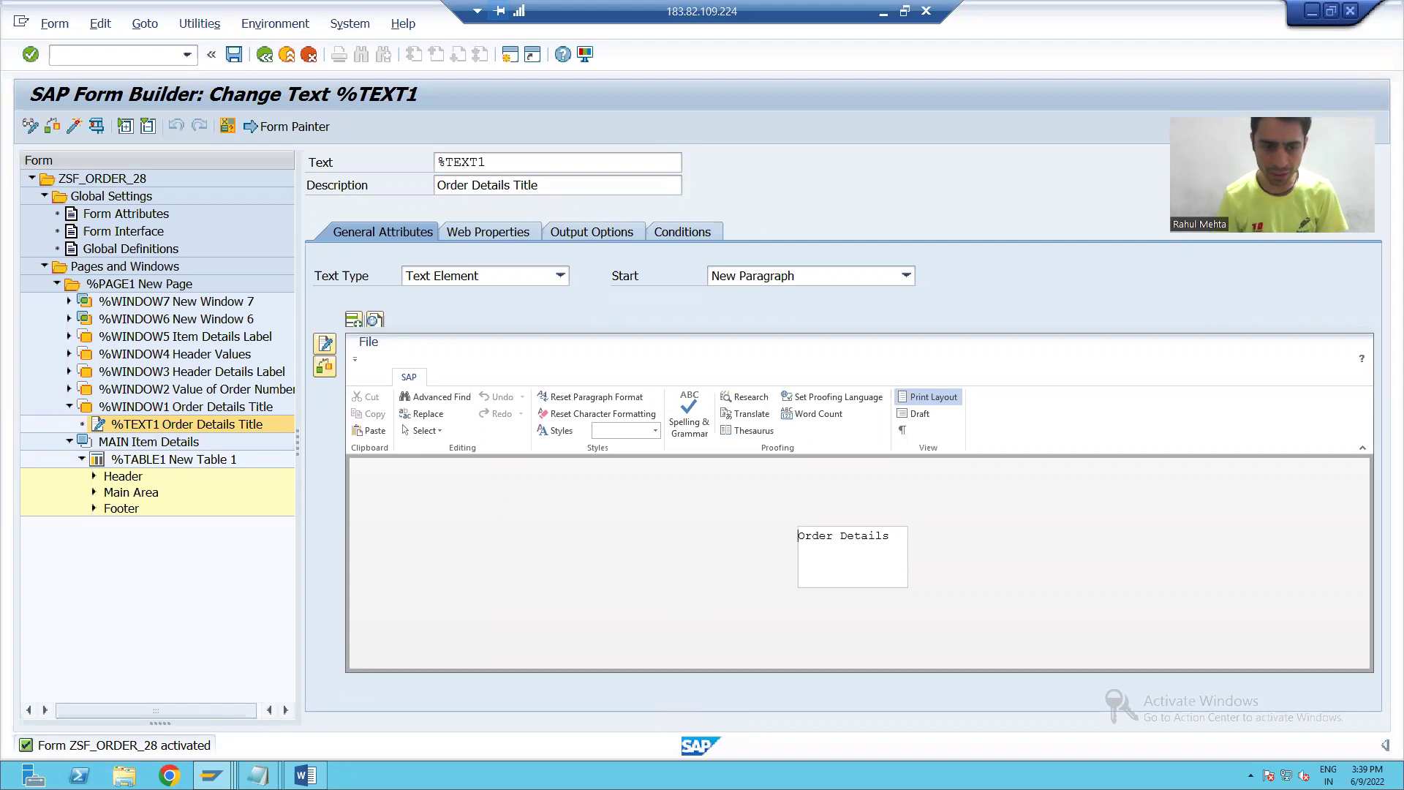
Bring the Notepad notes on text types and Smart Form debugging in front of SAP.
{"action": "mouse_move", "coordinate": [258, 775]}
{"action": "left_click", "coordinate": [207, 712]}
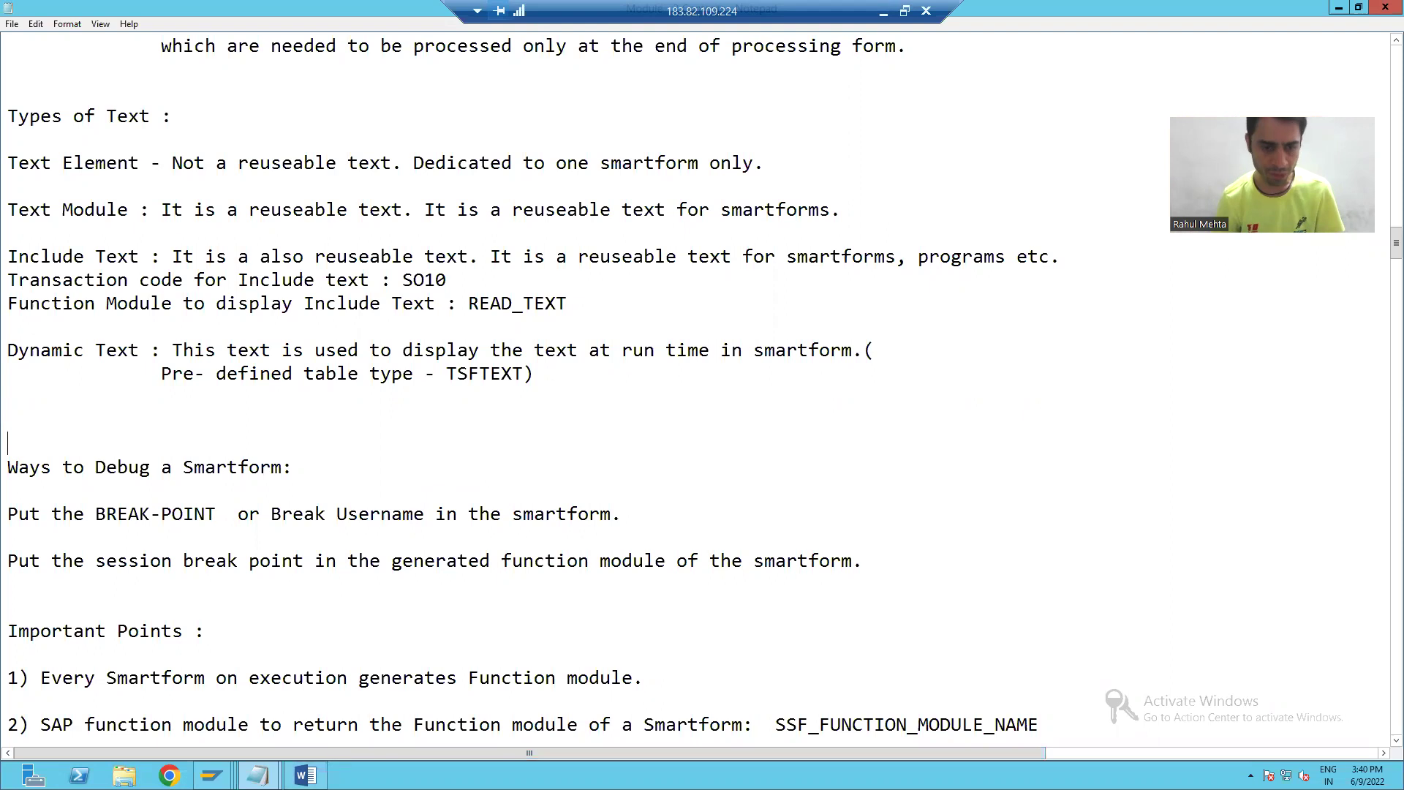
Return to the ZSF_ORDER_28 Form Builder and enter /osmartforms in the command field.
{"action": "mouse_move", "coordinate": [211, 775]}
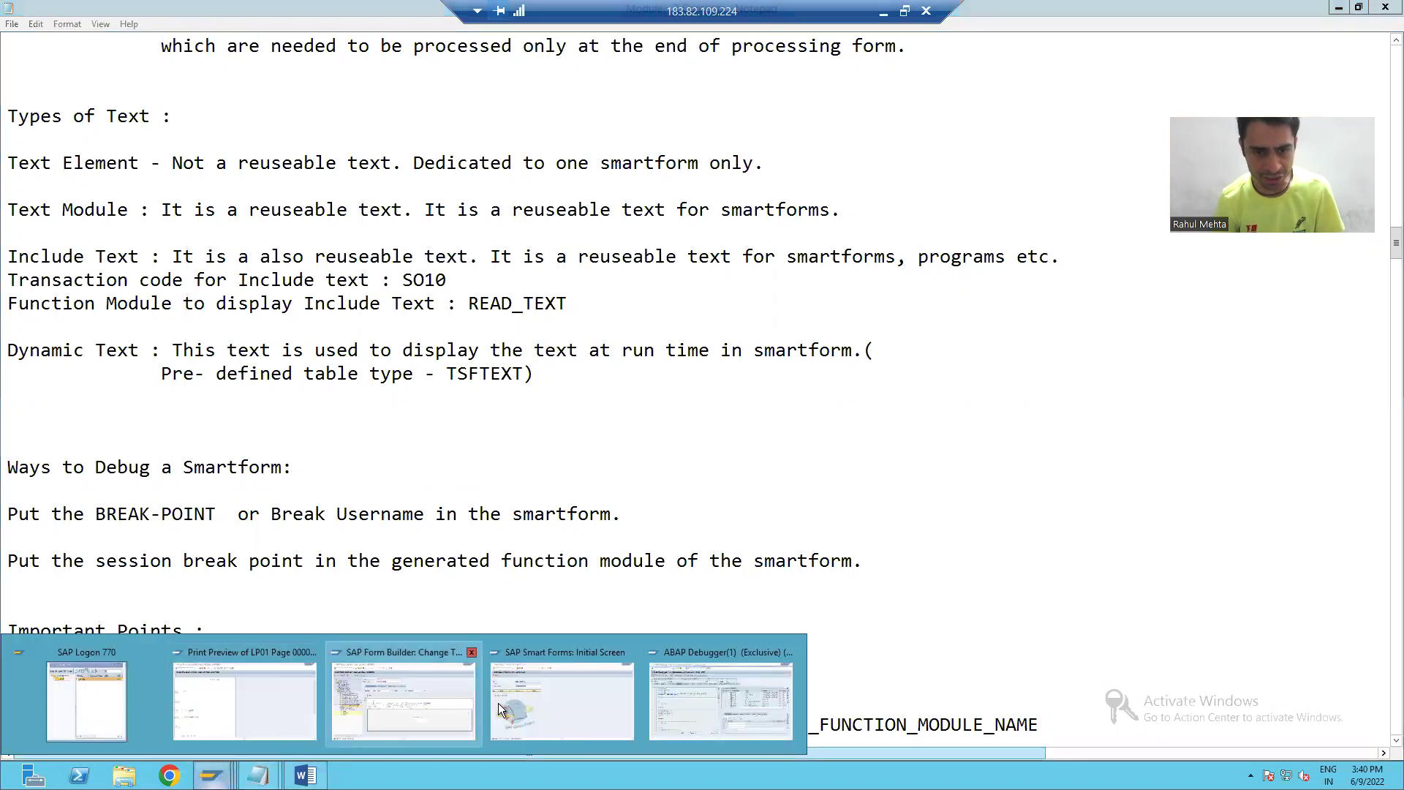
{"action": "left_click", "coordinate": [422, 709]}
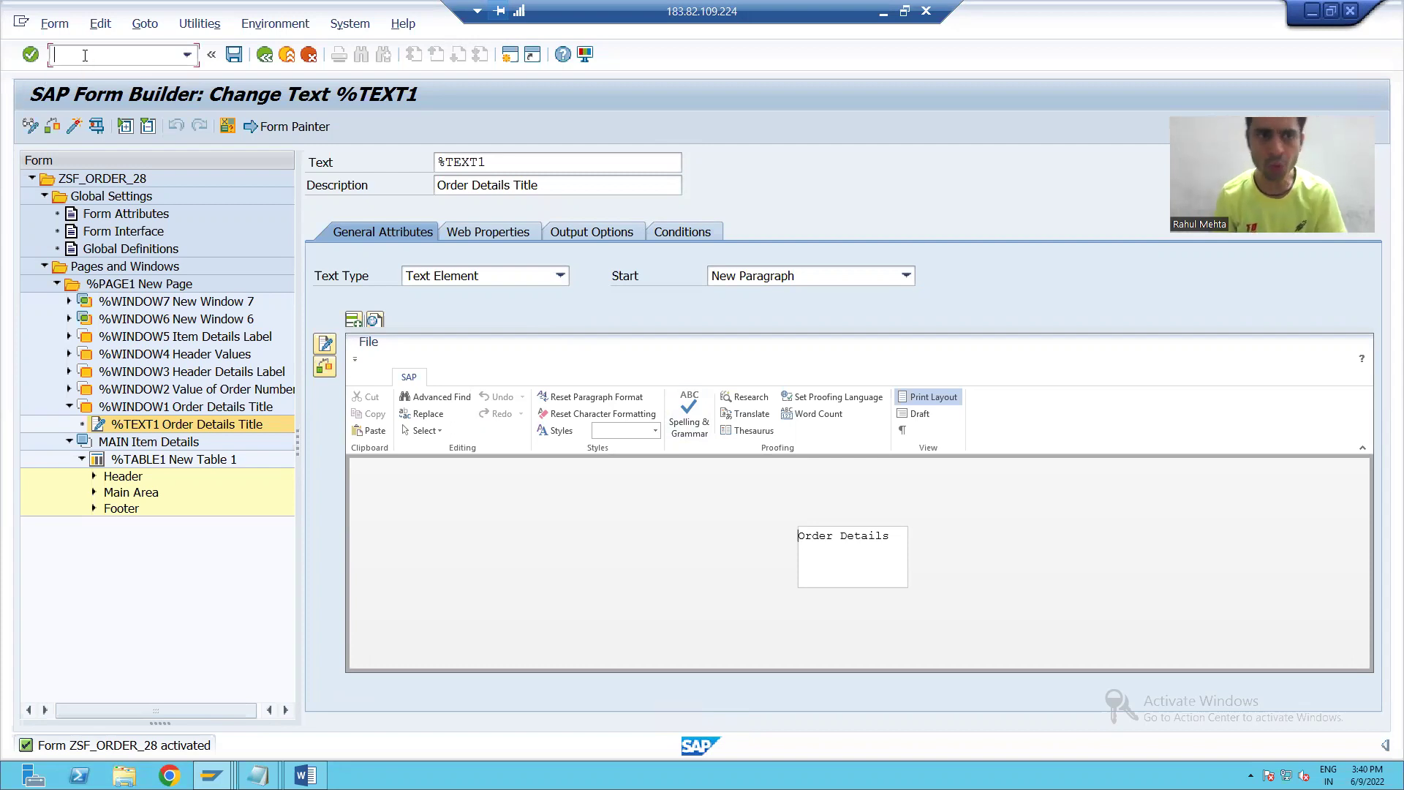
{"action": "type", "text": "/o"}
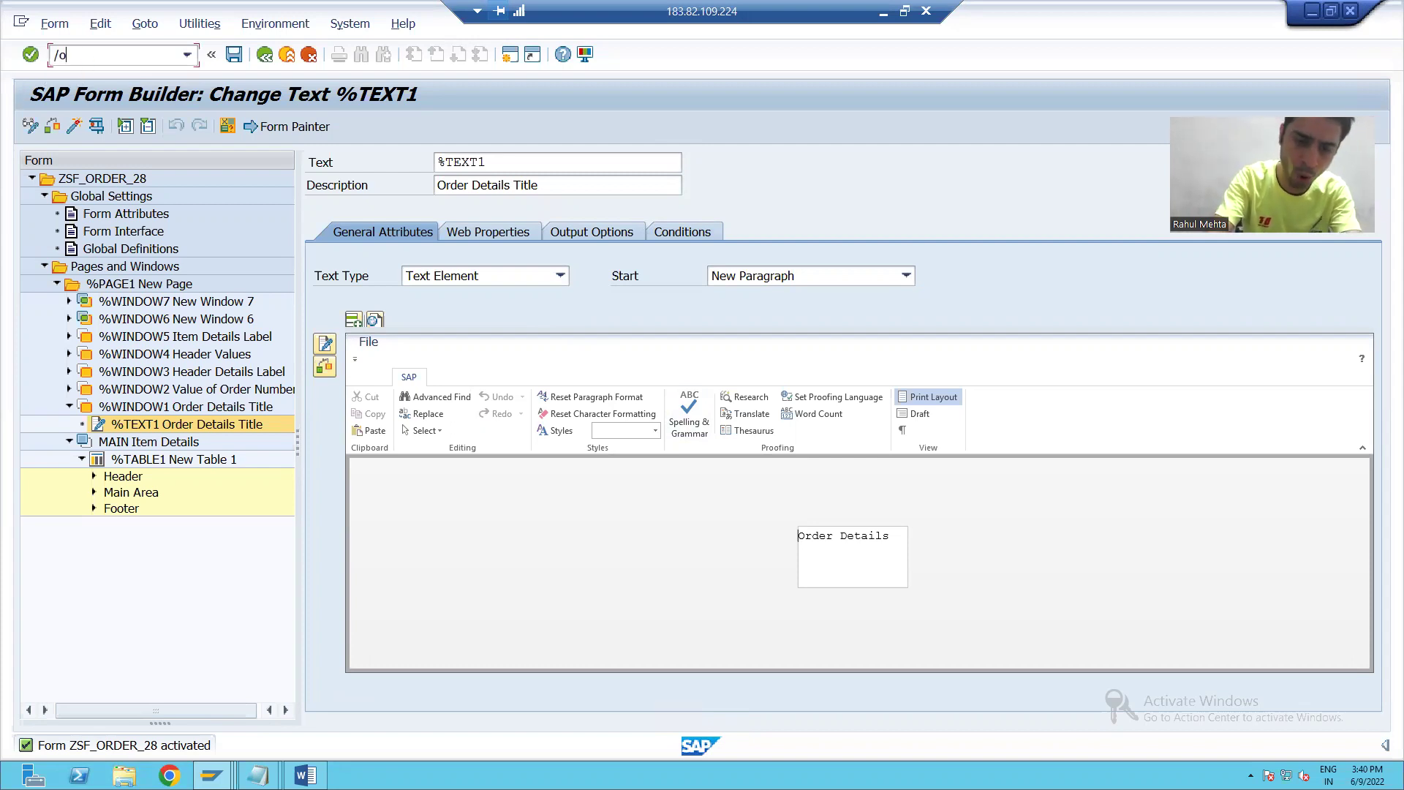
{"action": "type", "text": "smartforms"}
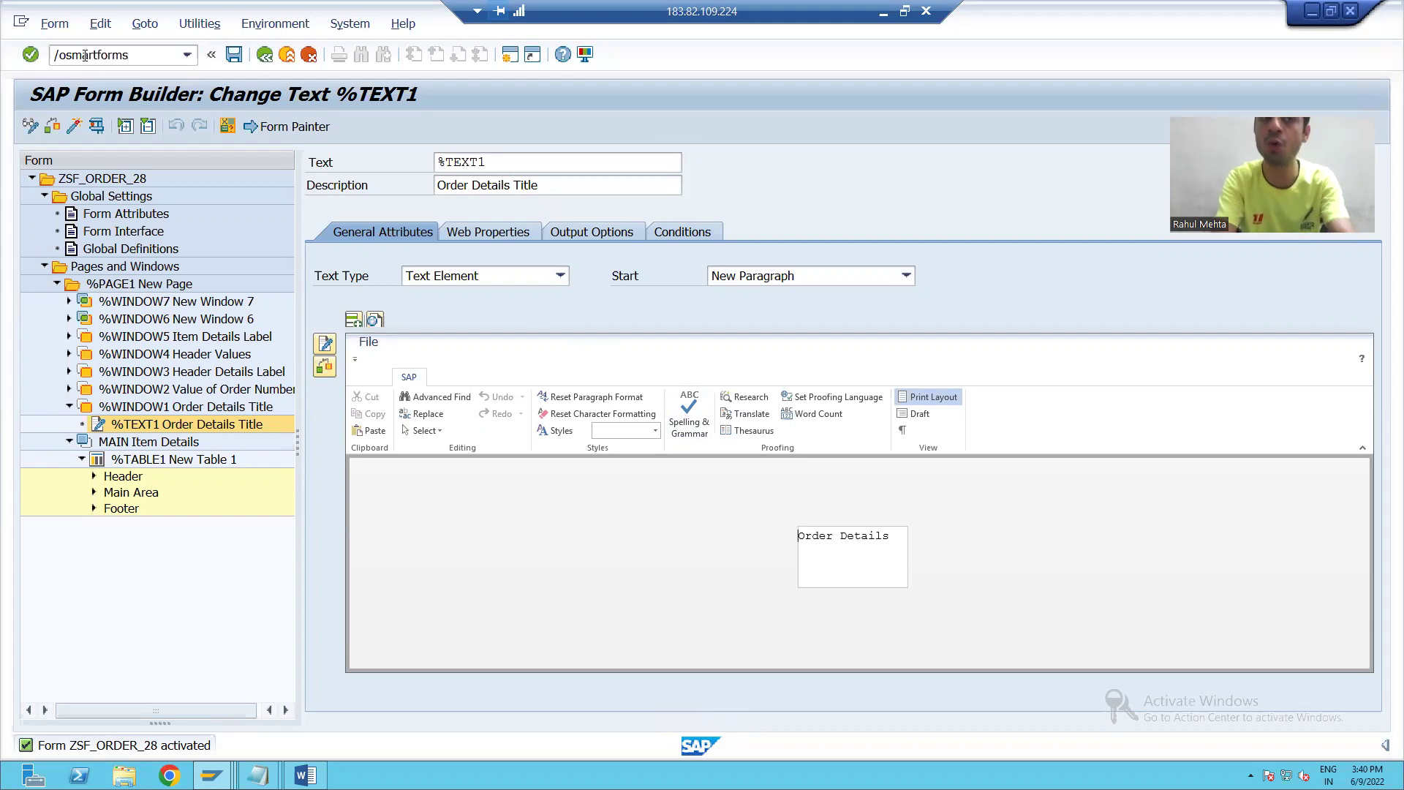
From the Smart Forms start screen, create a new text module named ZTM_ORD_28.
{"action": "key", "text": "Return"}
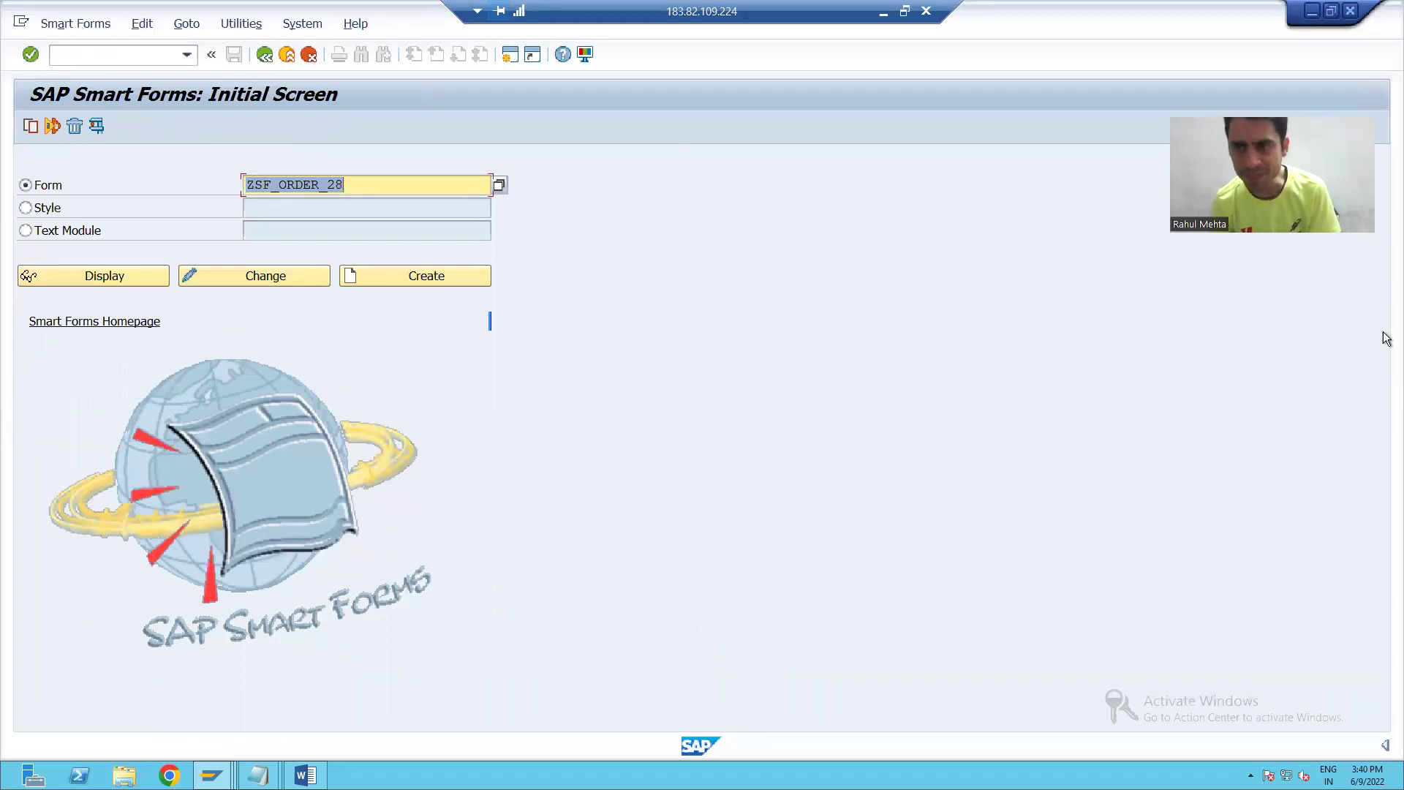
{"action": "left_click", "coordinate": [26, 230]}
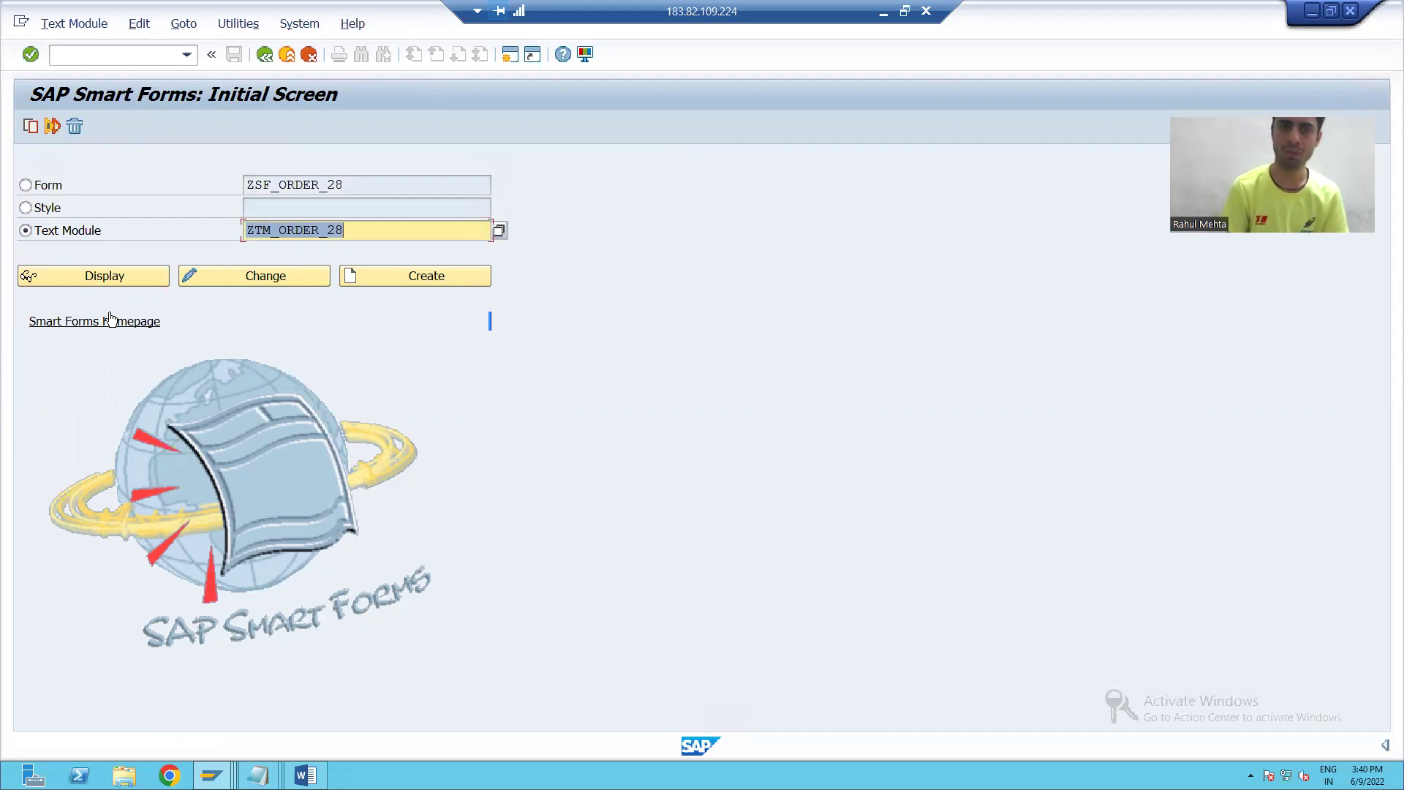
{"action": "key", "text": "BackSpace"}
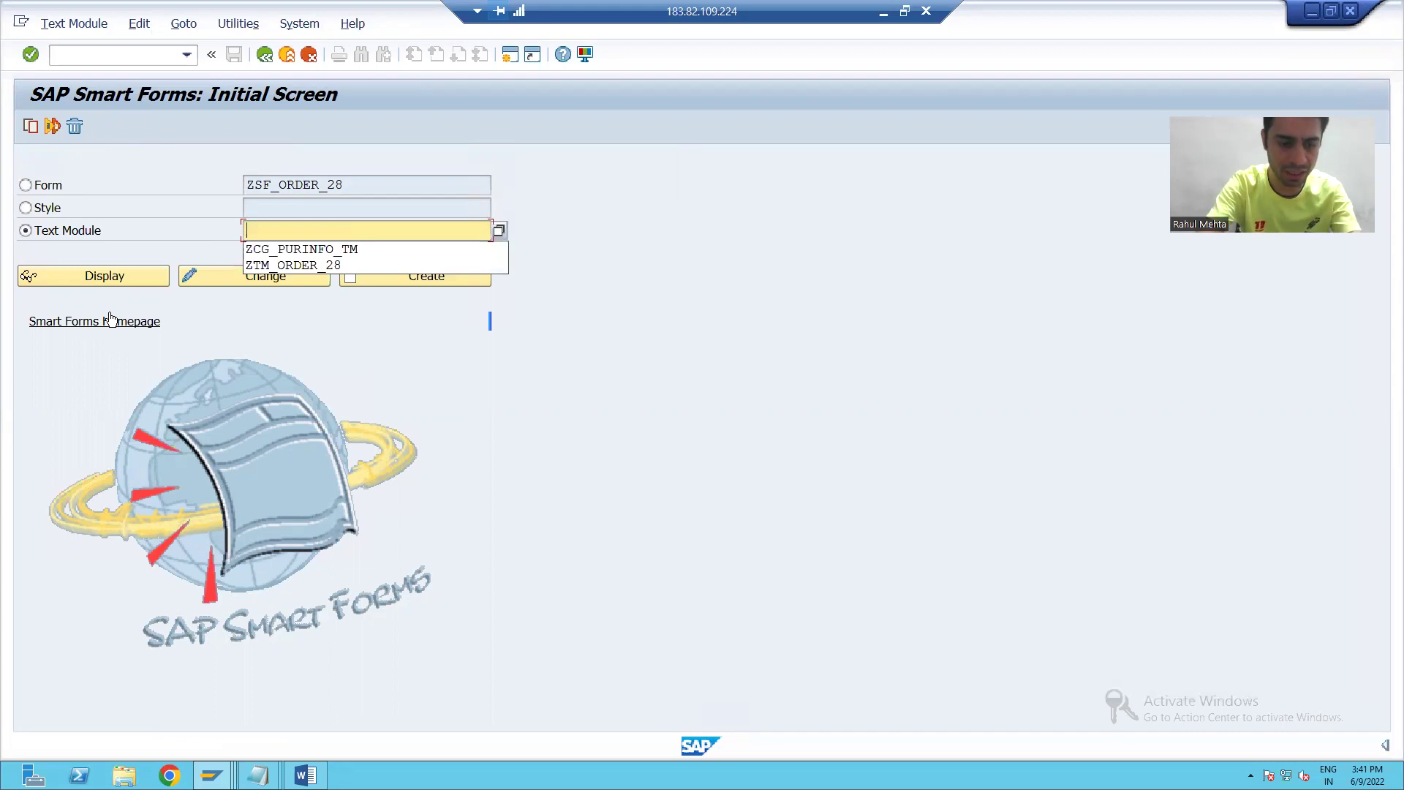
{"action": "type", "text": "ZT"}
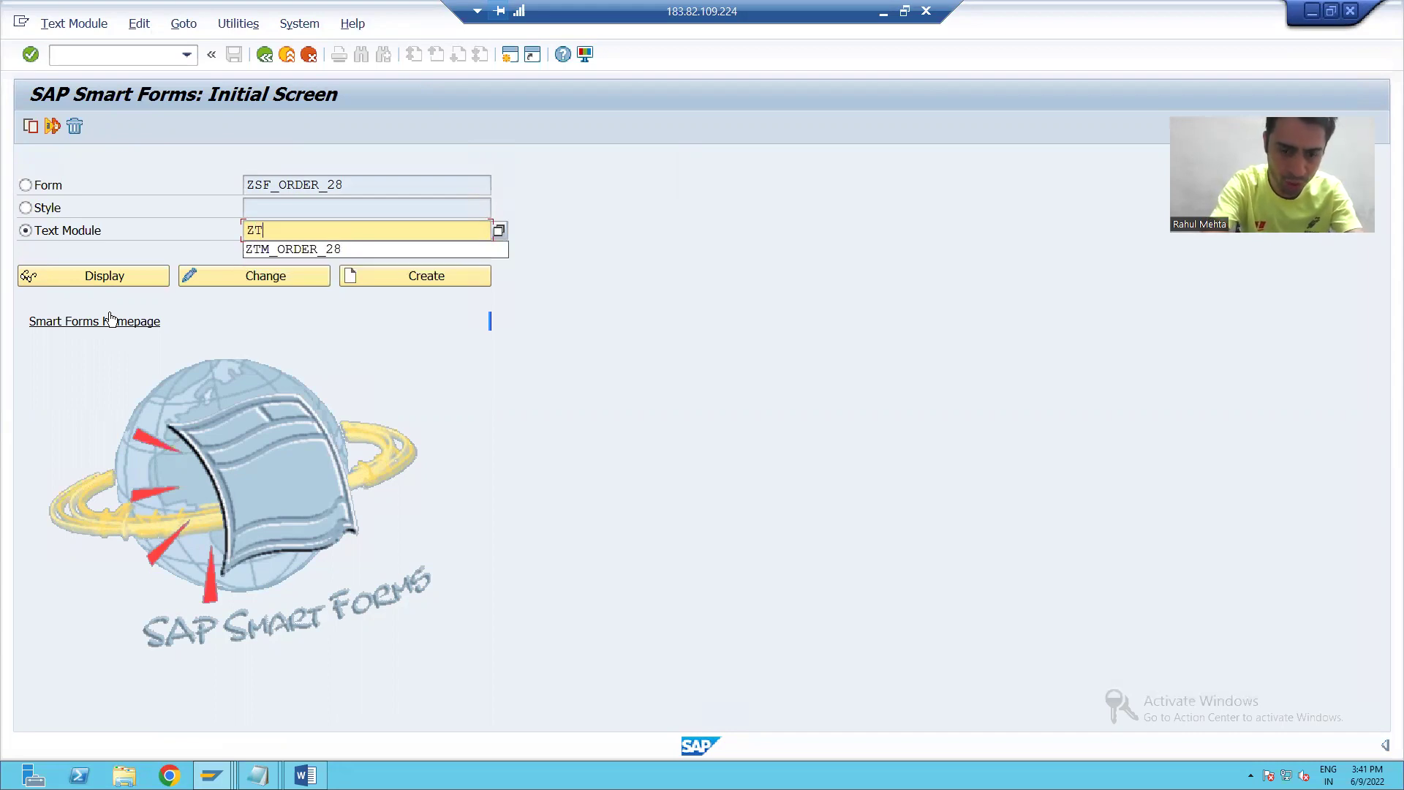
{"action": "type", "text": "M_O"}
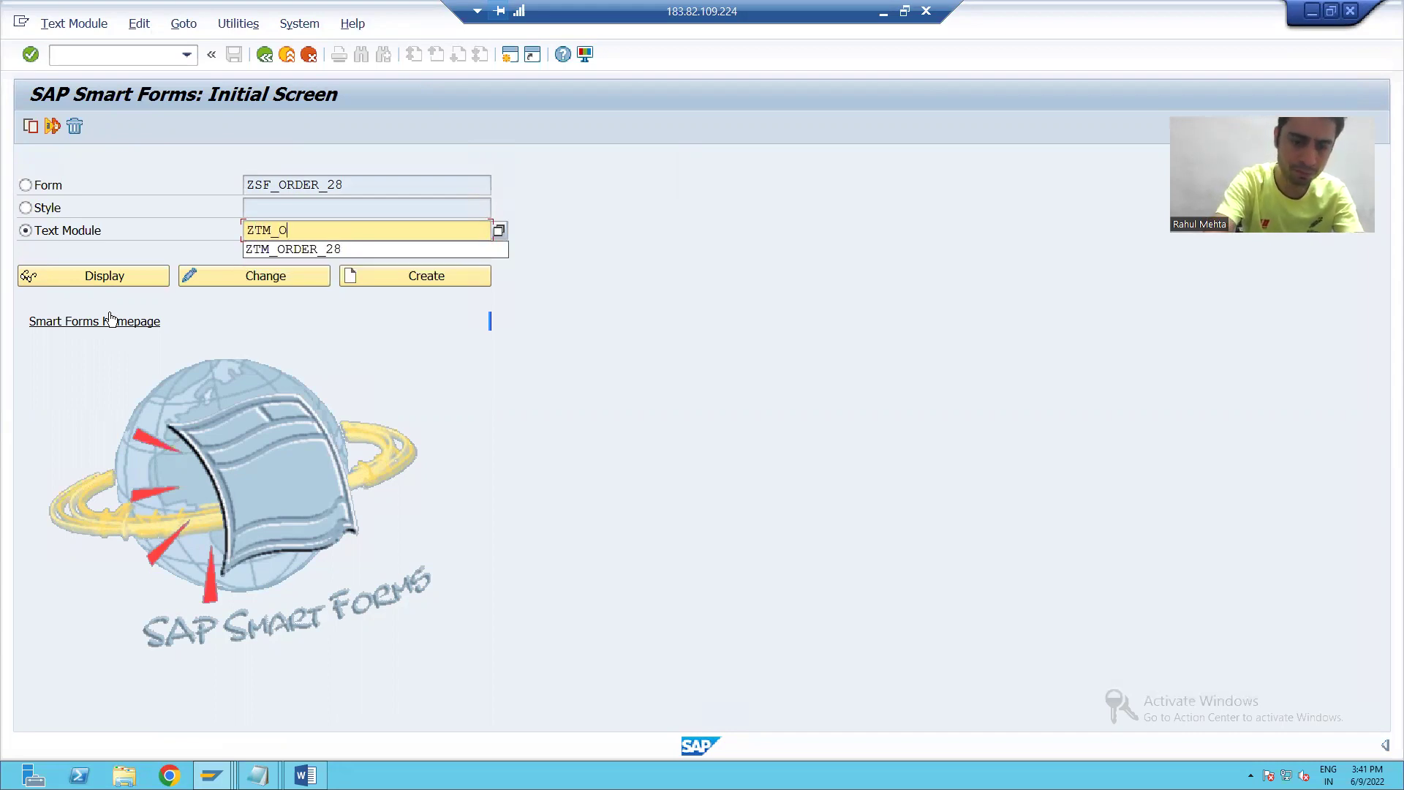
{"action": "type", "text": "RD_28"}
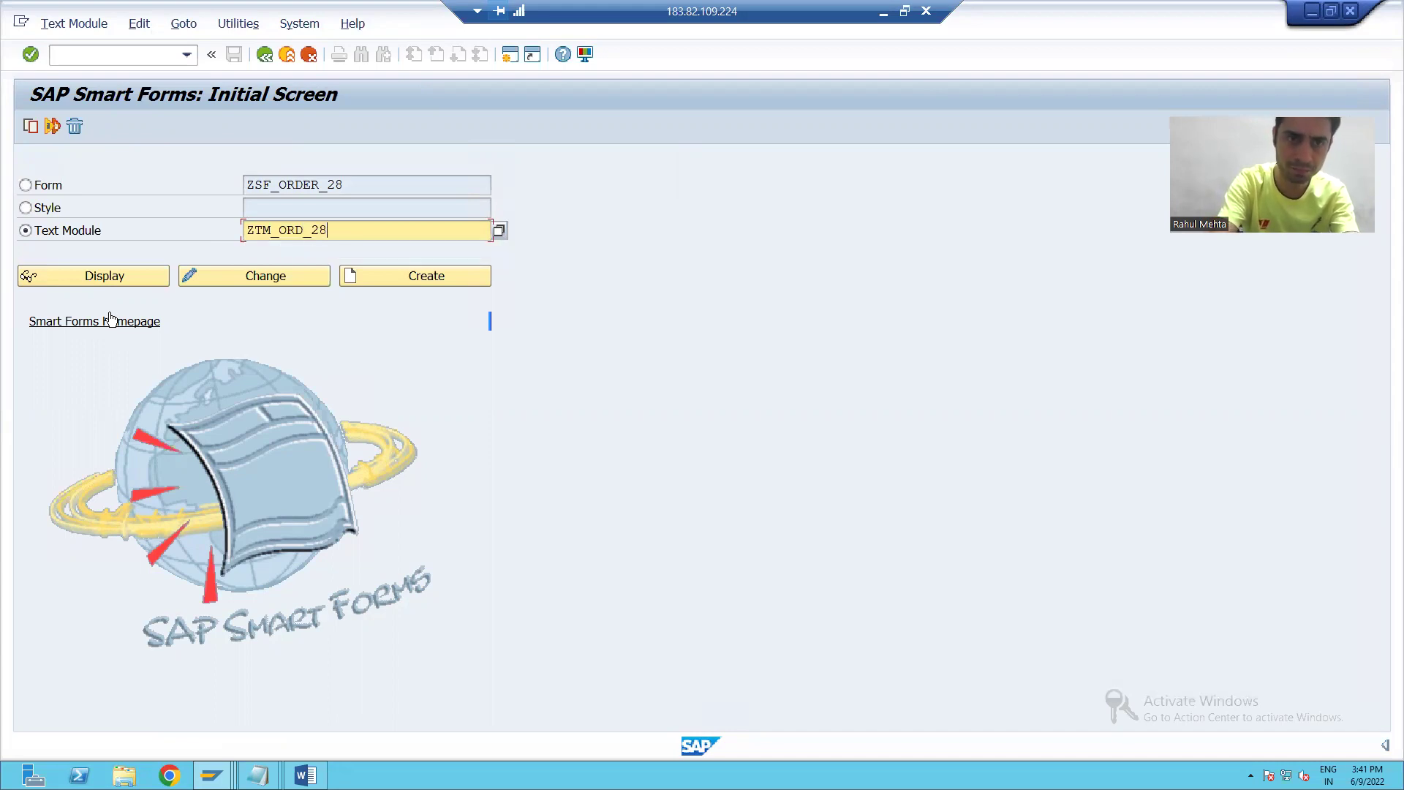
{"action": "key", "text": "Return"}
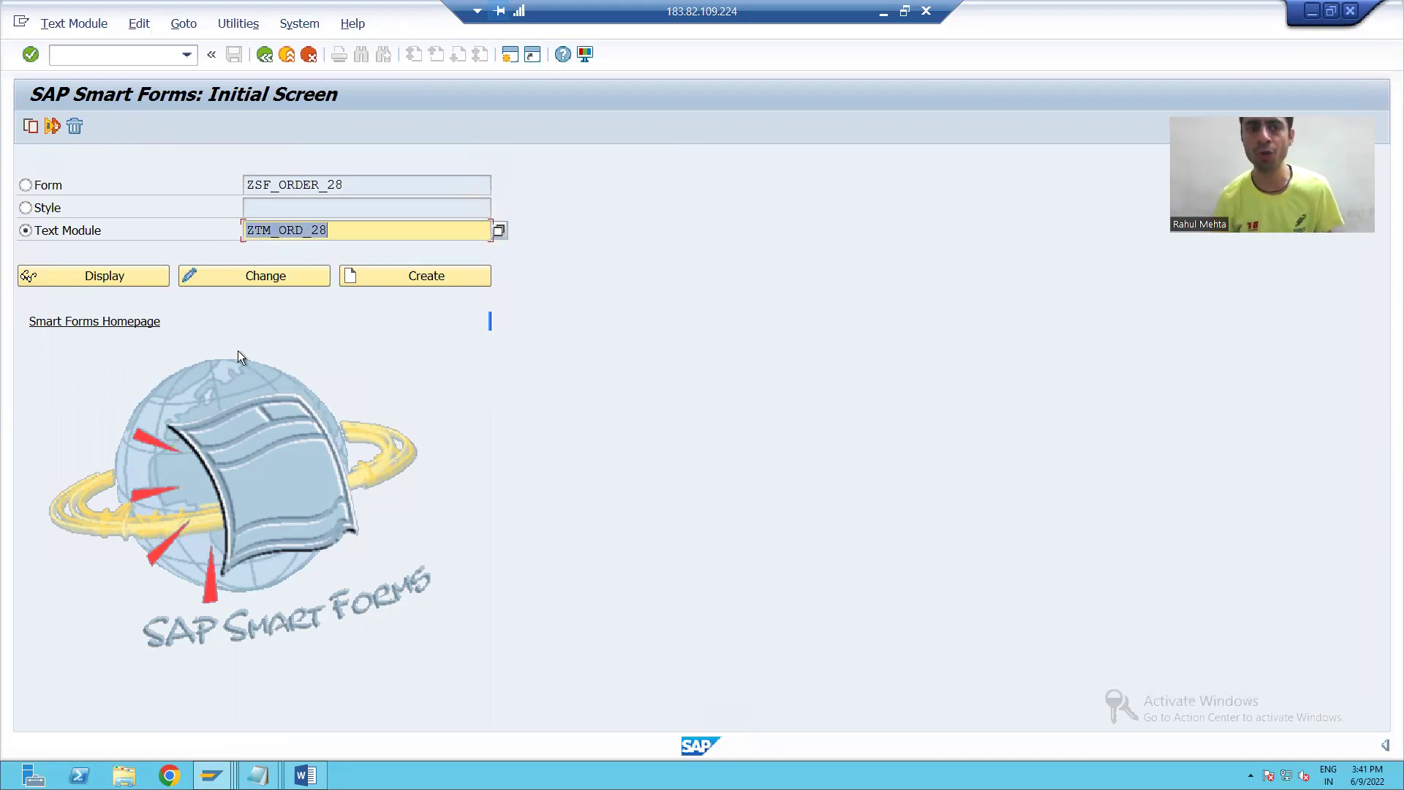
{"action": "left_click", "coordinate": [396, 283]}
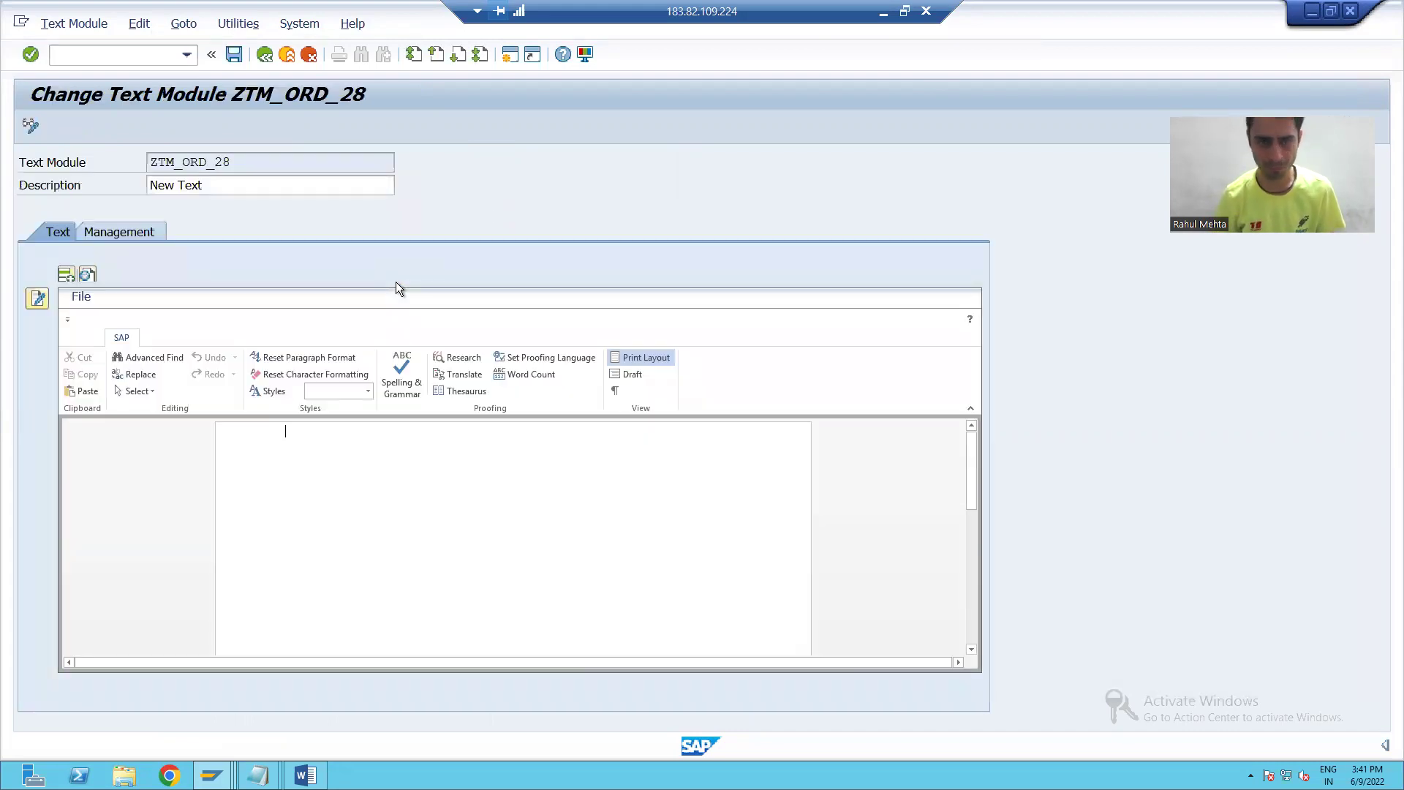
Write the line 'Order Details' into ZTM_ORD_28 using the line editor and apply it.
{"action": "left_click", "coordinate": [38, 298]}
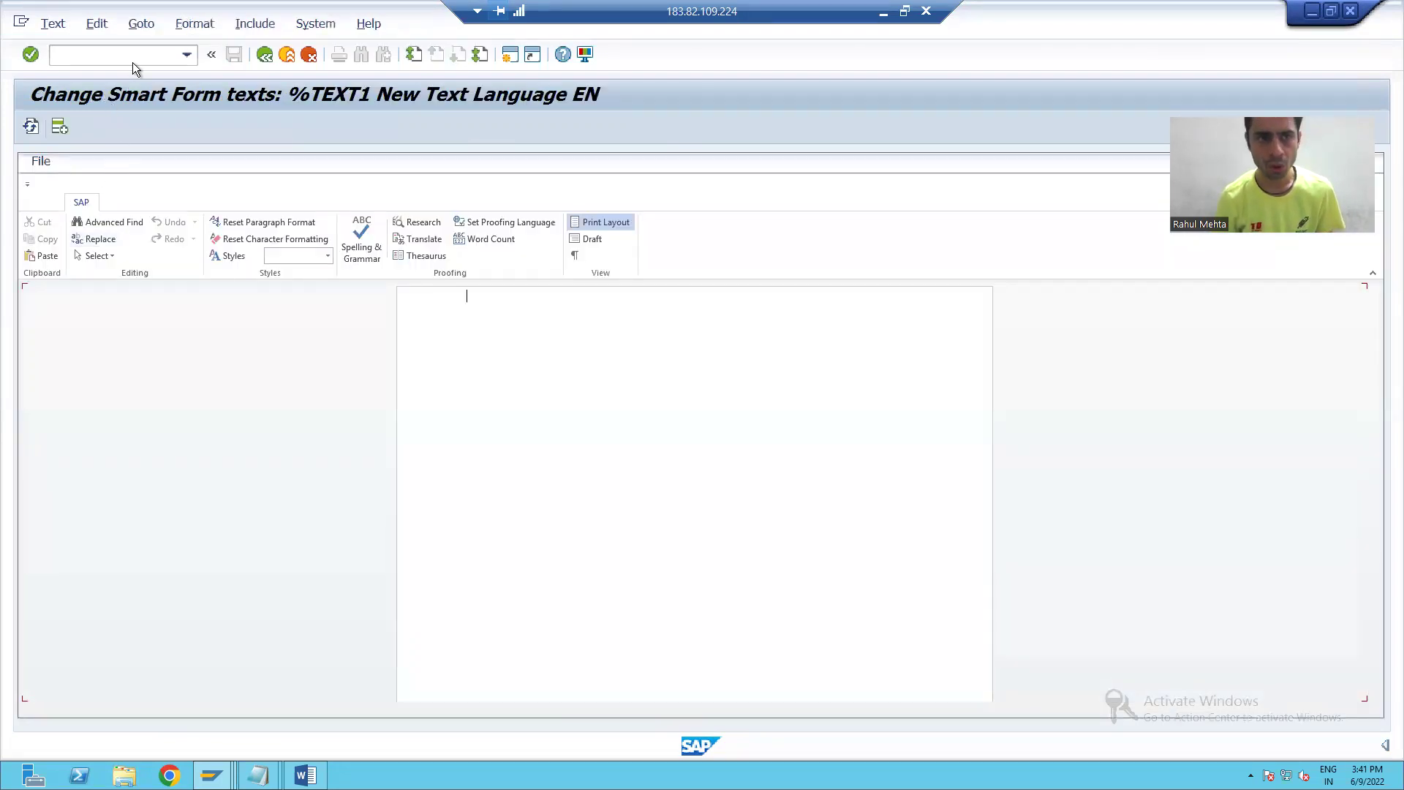
{"action": "left_click", "coordinate": [143, 26]}
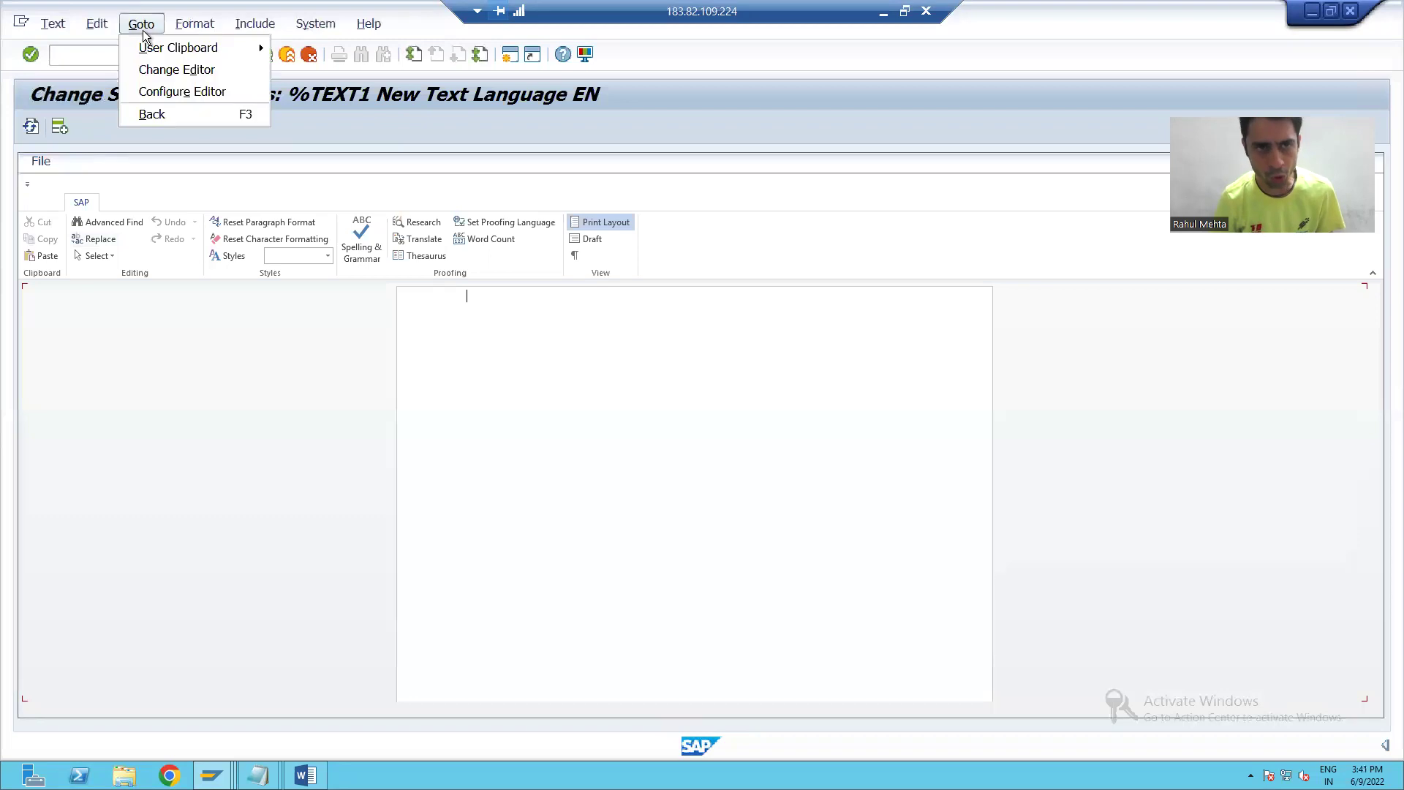
{"action": "left_click", "coordinate": [147, 73]}
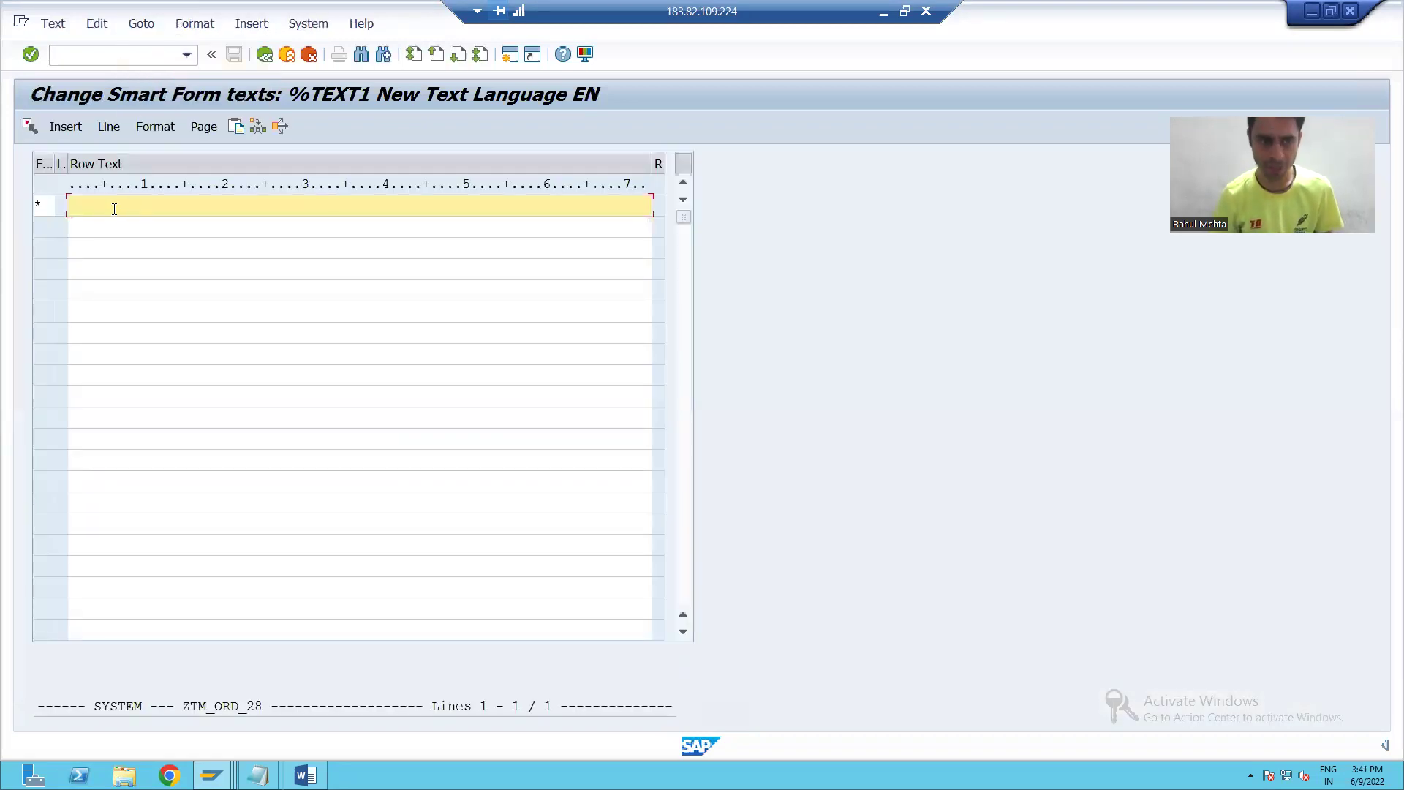
{"action": "type", "text": "O"}
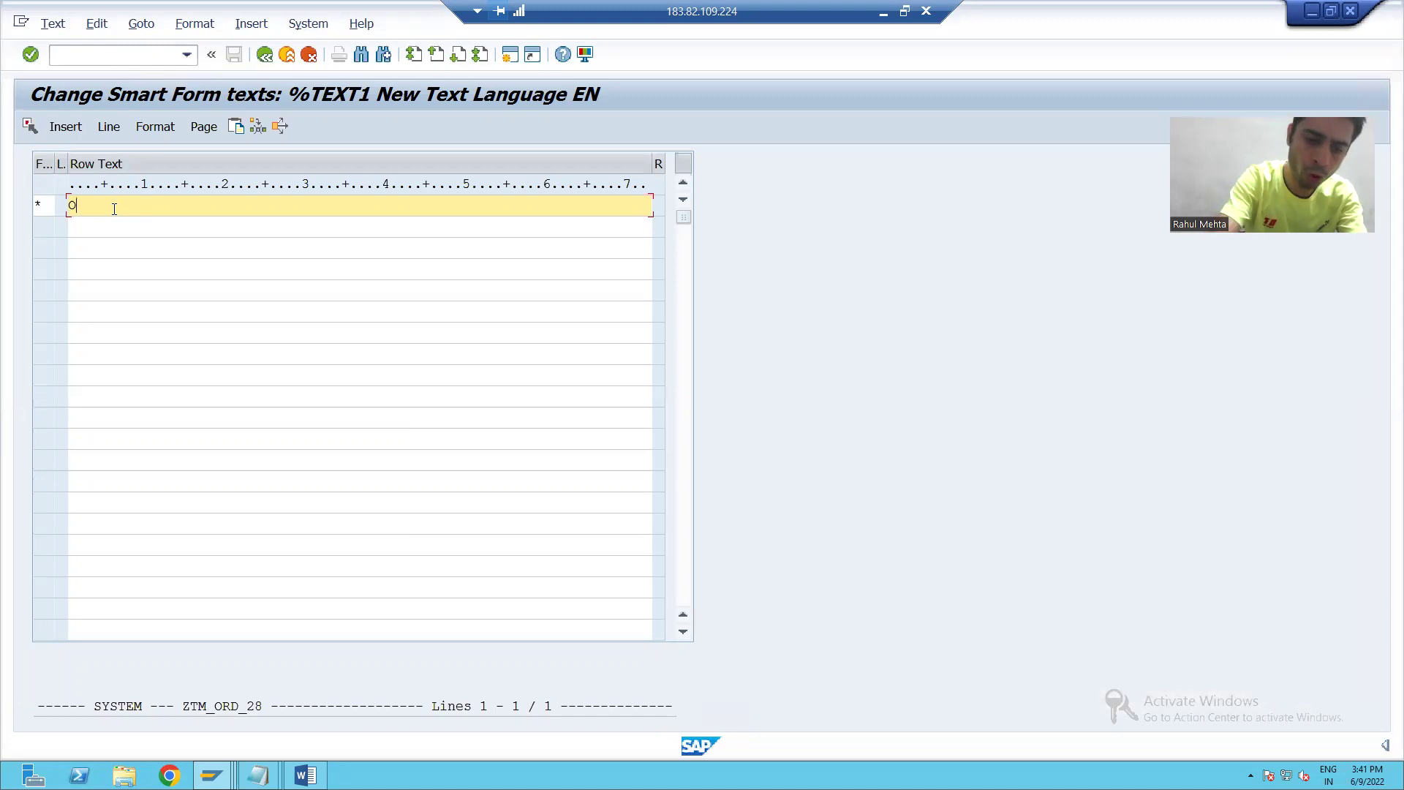
{"action": "type", "text": "rder Details"}
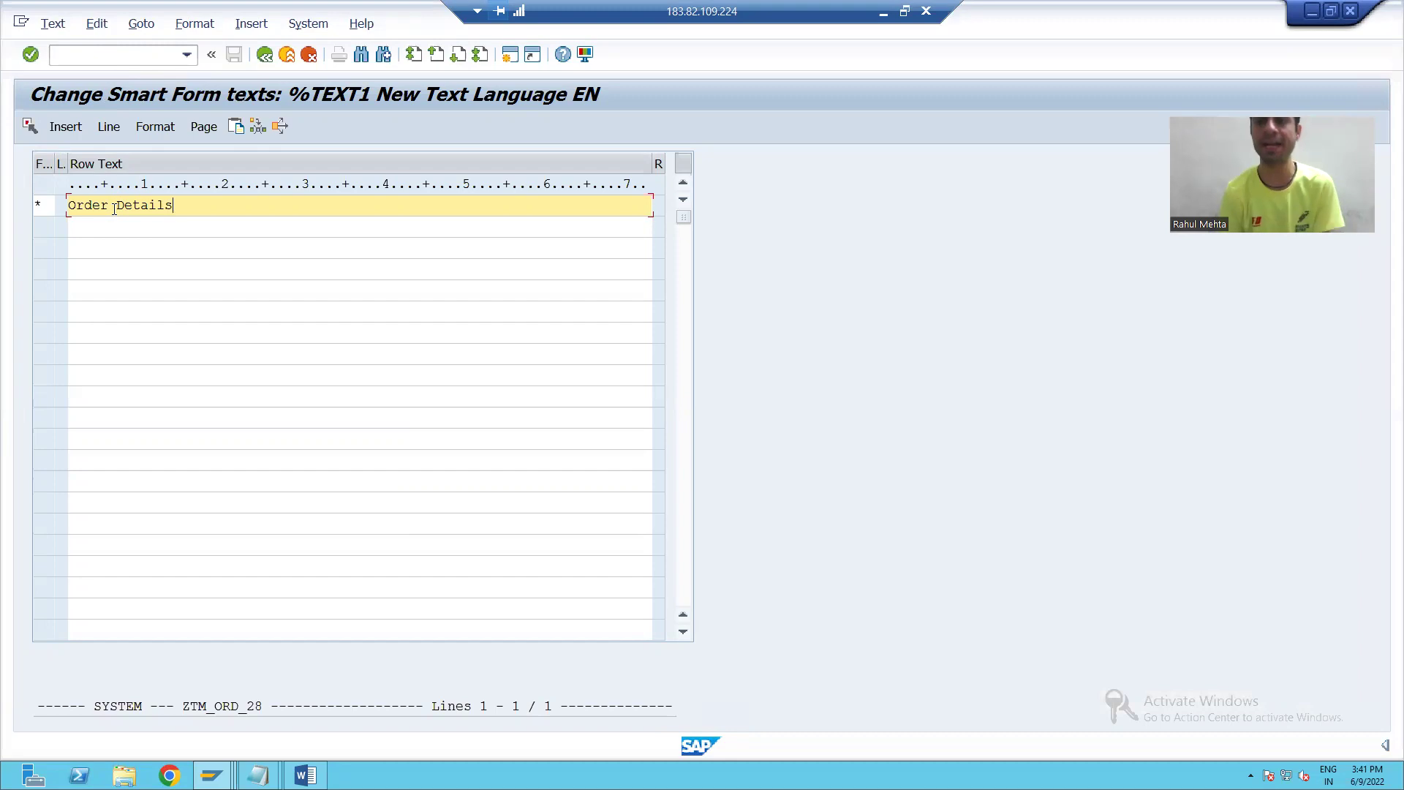
{"action": "left_click", "coordinate": [265, 54]}
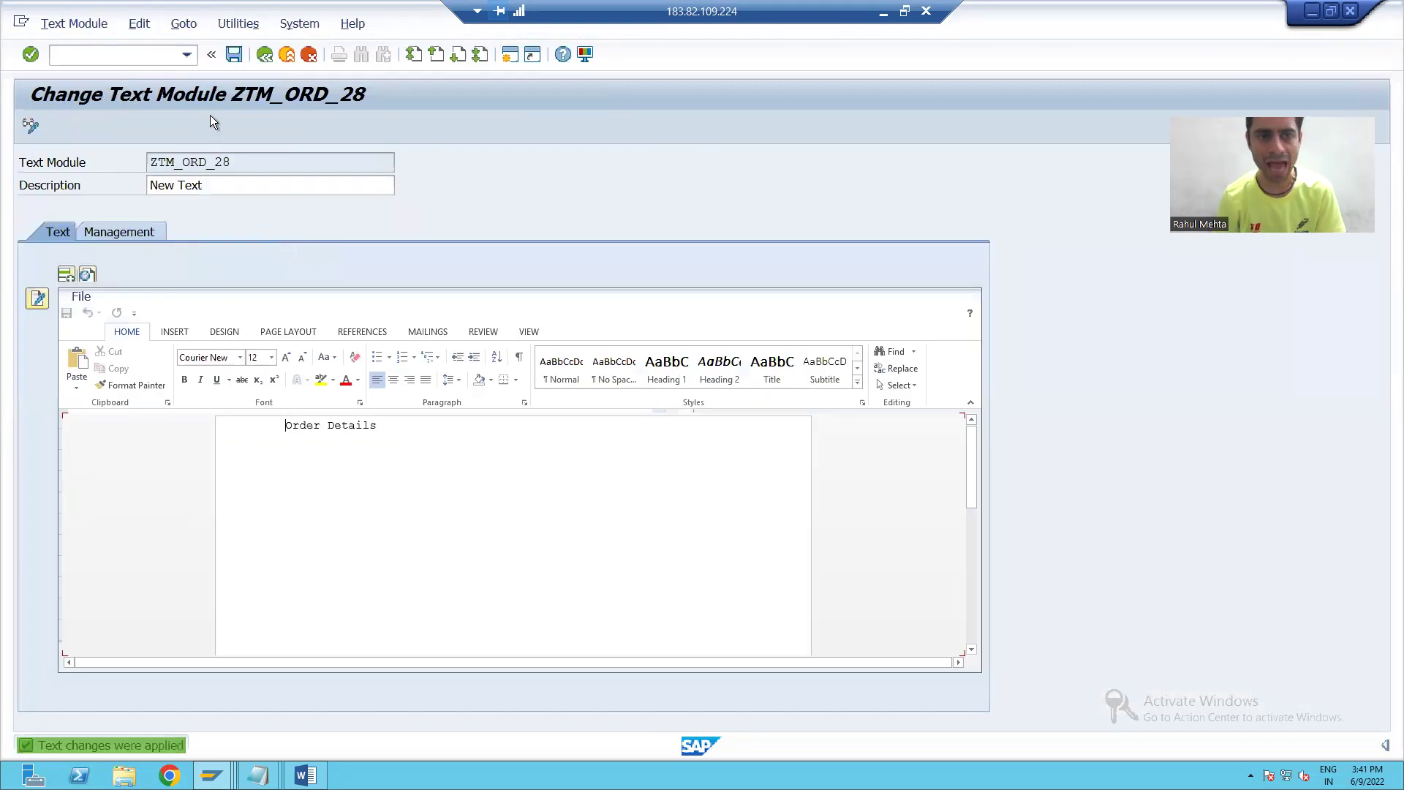
Save ZTM_ORD_28 as a local object, select its name, and return to the Form Builder.
{"action": "left_click", "coordinate": [230, 54]}
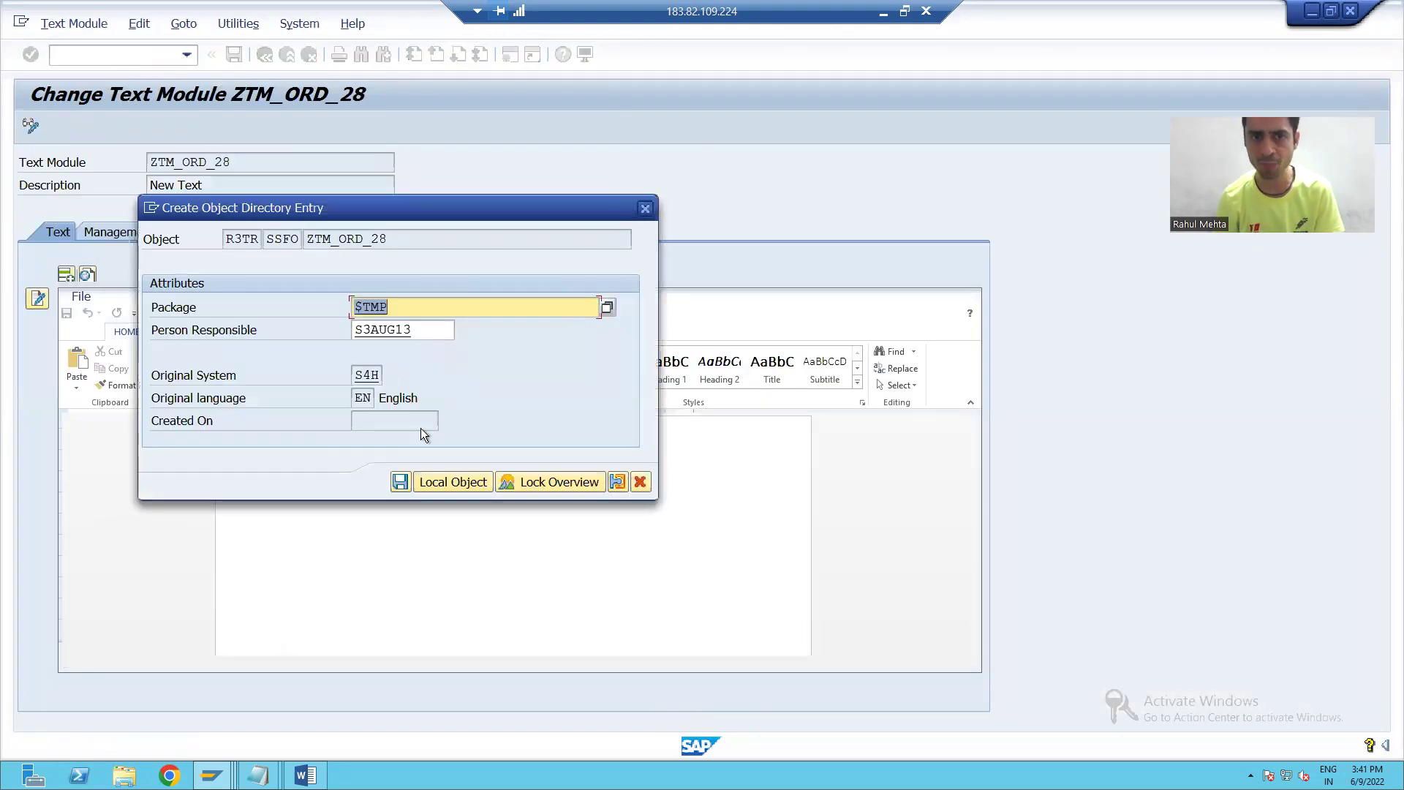
{"action": "left_click", "coordinate": [462, 485]}
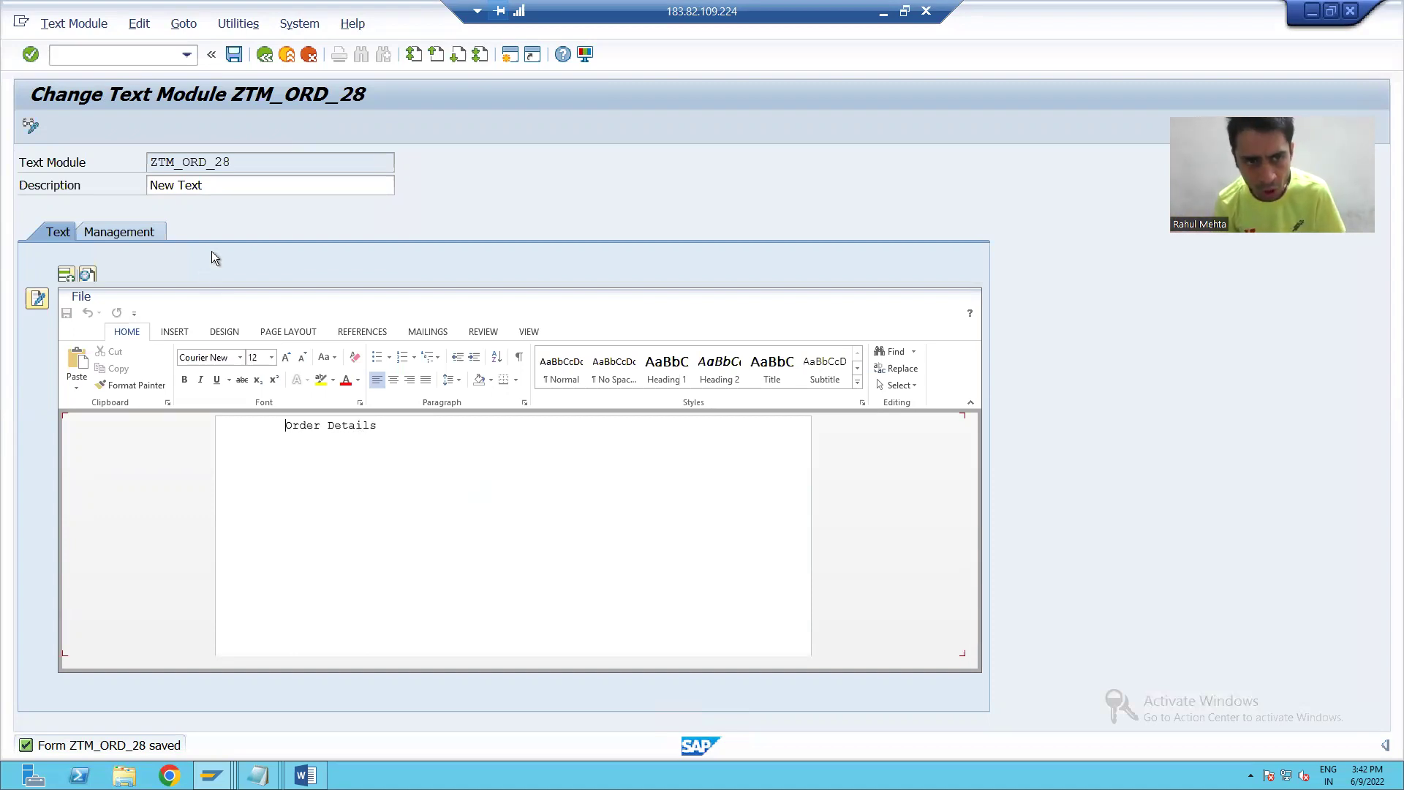
{"action": "left_click_drag", "start_coordinate": [233, 162], "coordinate": [147, 164]}
{"action": "left_click", "coordinate": [233, 162]}
{"action": "left_click", "coordinate": [147, 165]}
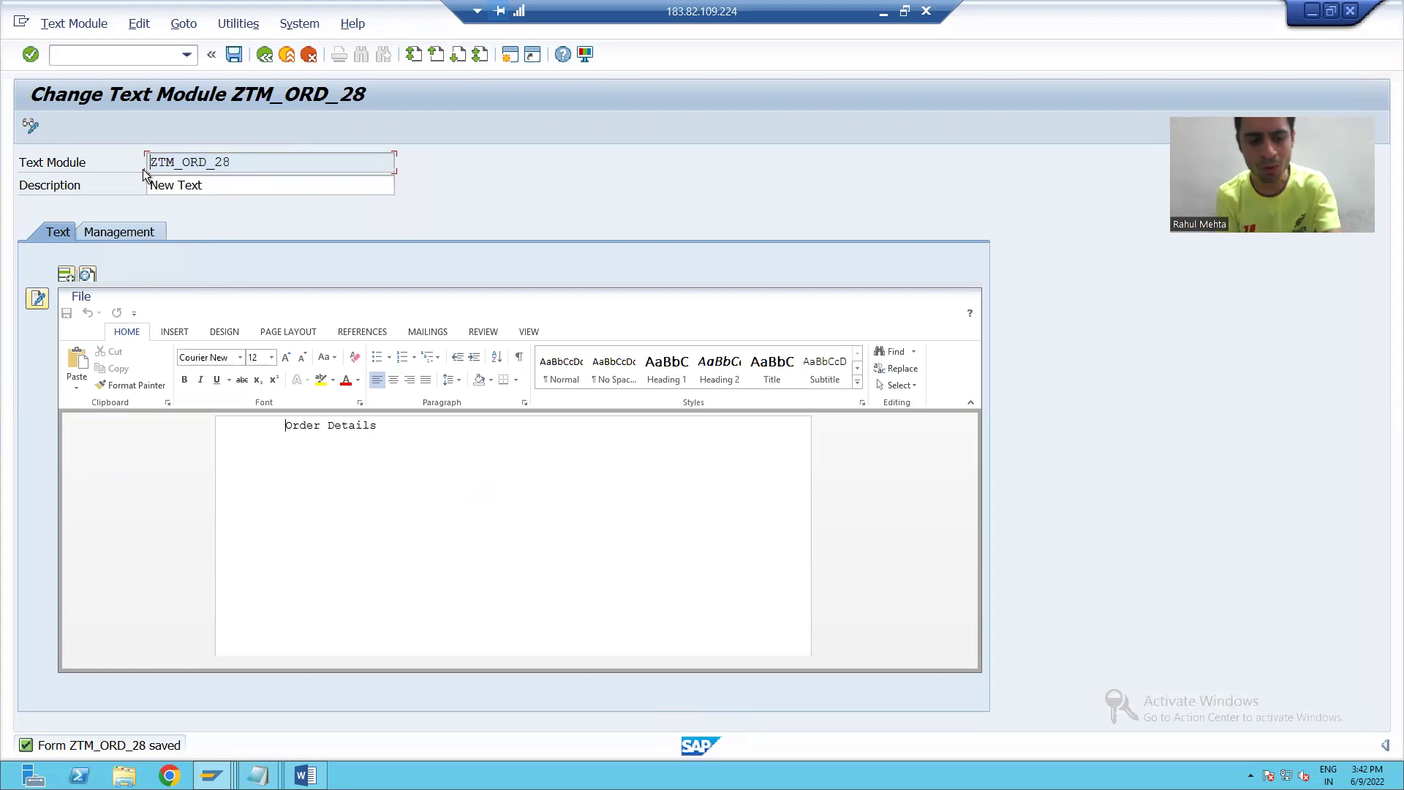
{"action": "left_click_drag", "start_coordinate": [234, 162], "coordinate": [123, 172]}
{"action": "left_click", "coordinate": [232, 162]}
{"action": "left_click_drag", "start_coordinate": [235, 161], "coordinate": [146, 164]}
{"action": "left_click", "coordinate": [233, 162]}
{"action": "left_click_drag", "start_coordinate": [234, 162], "coordinate": [147, 164]}
{"action": "key", "text": "ctrl+c"}
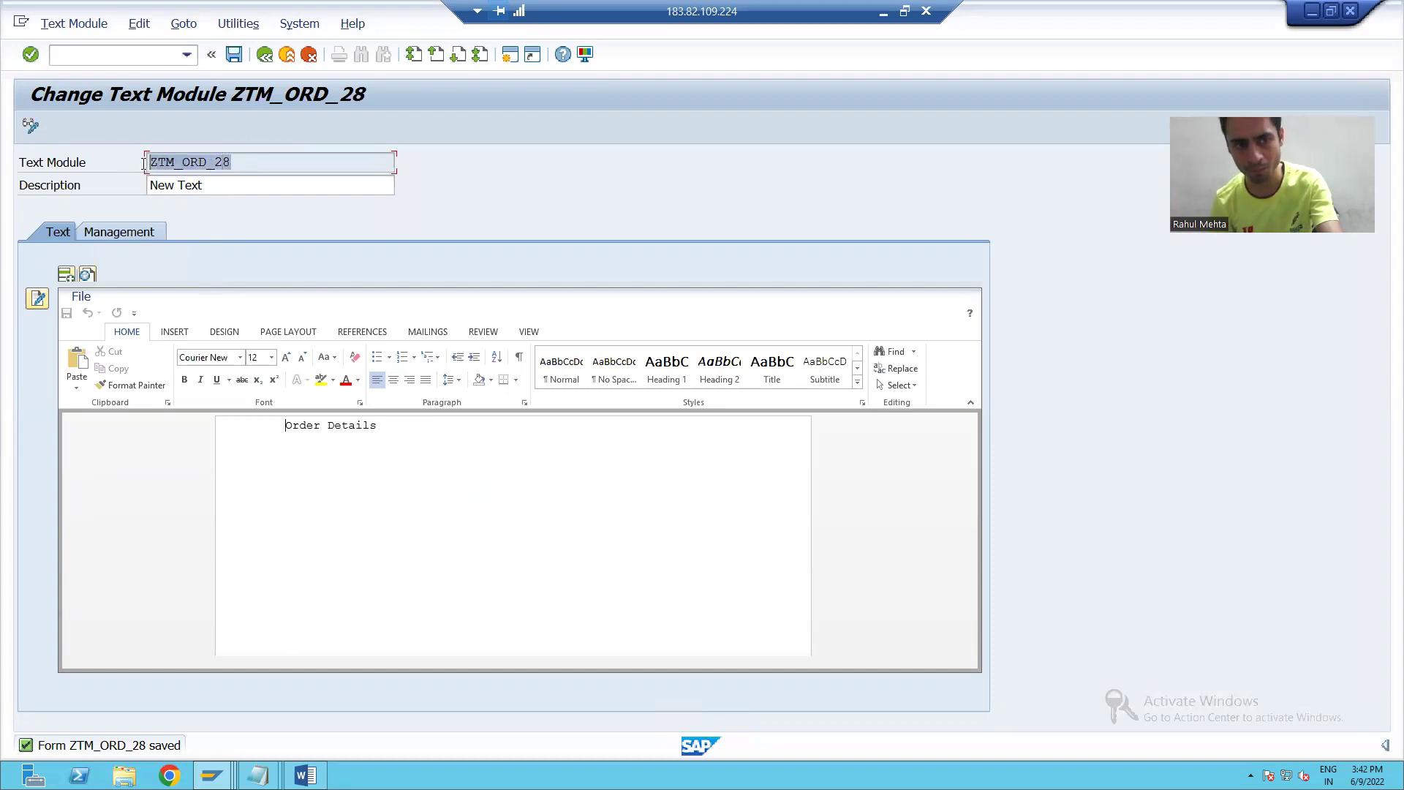
{"action": "key", "text": "alt+Tab"}
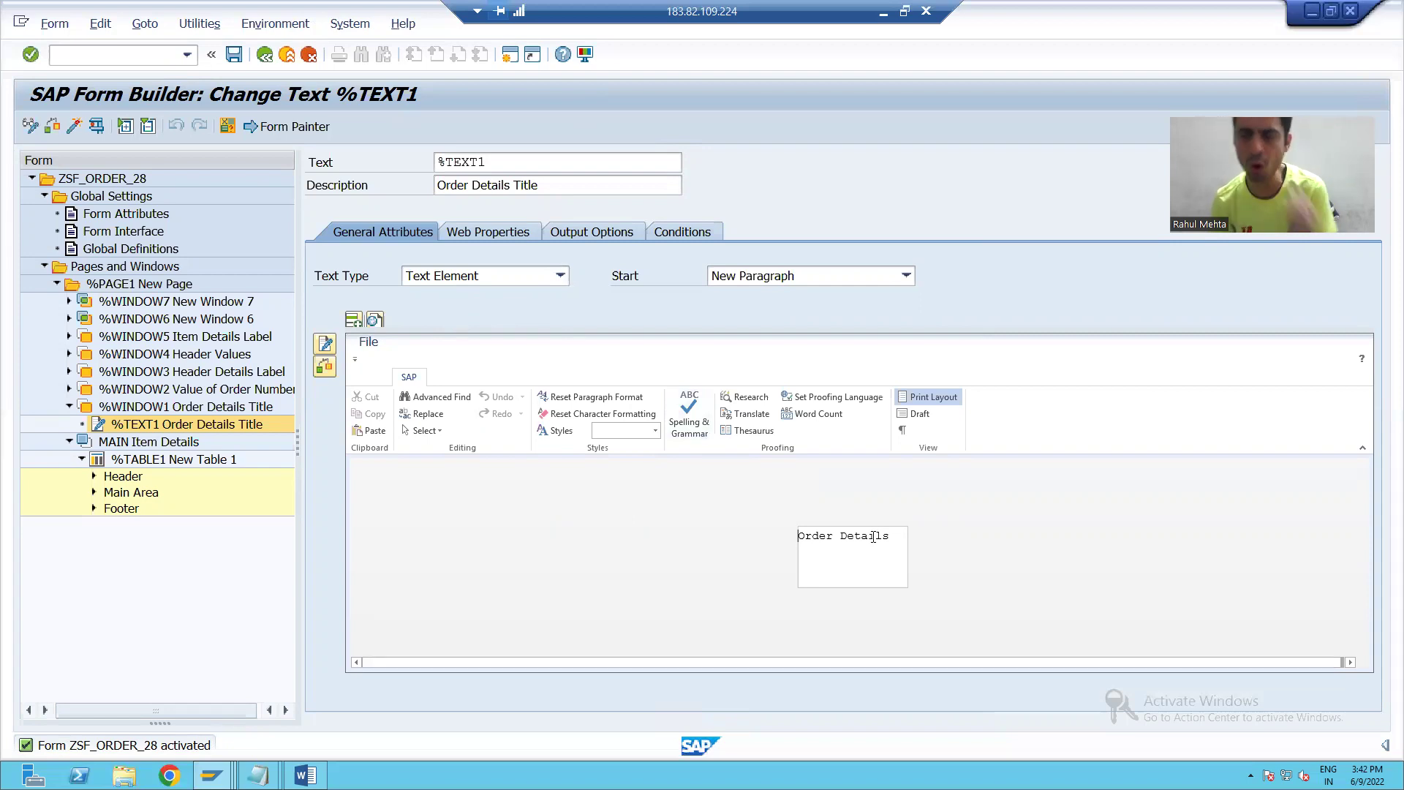
Switch the title node %TEXT1's text type to Text Module, confirming the change.
{"action": "left_click", "coordinate": [489, 274]}
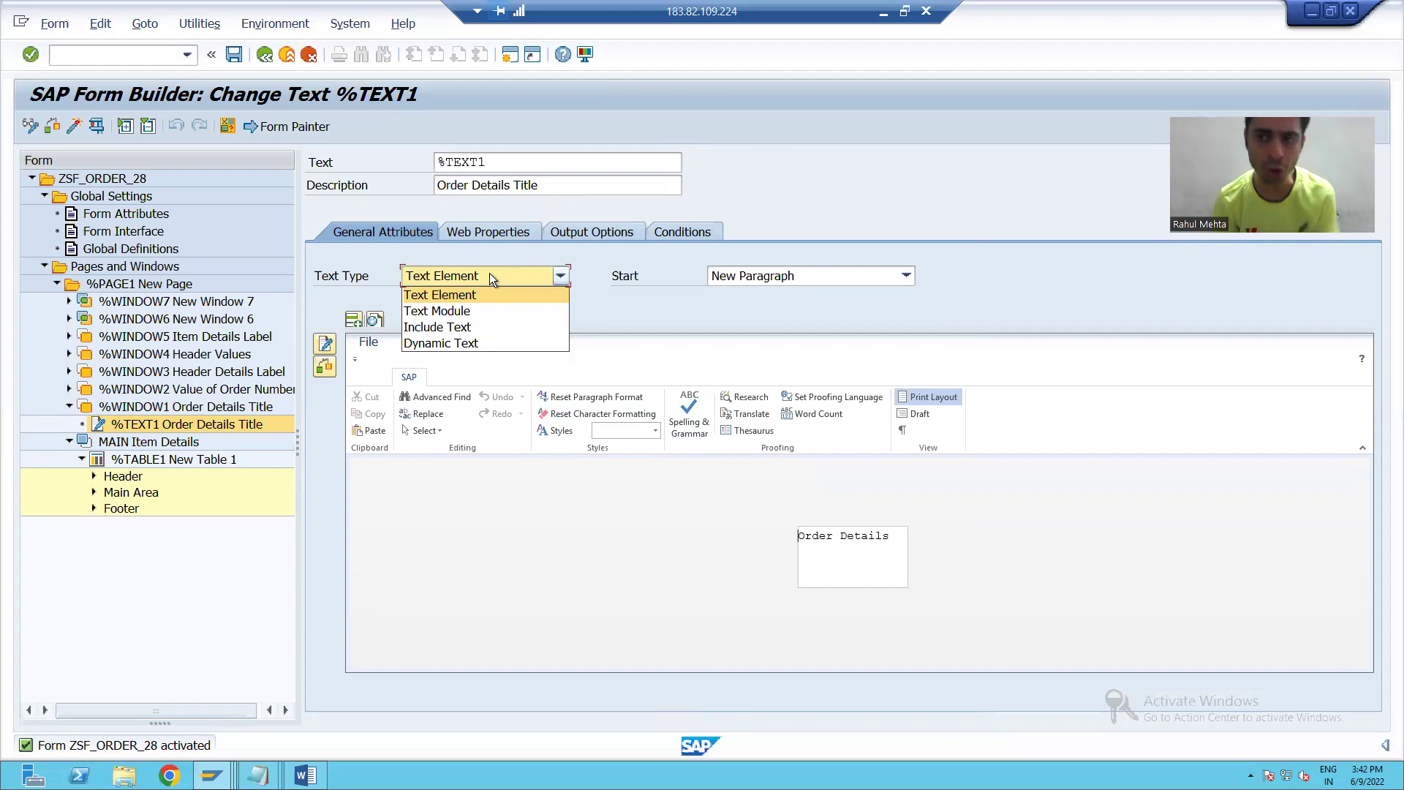
{"action": "left_click", "coordinate": [462, 310]}
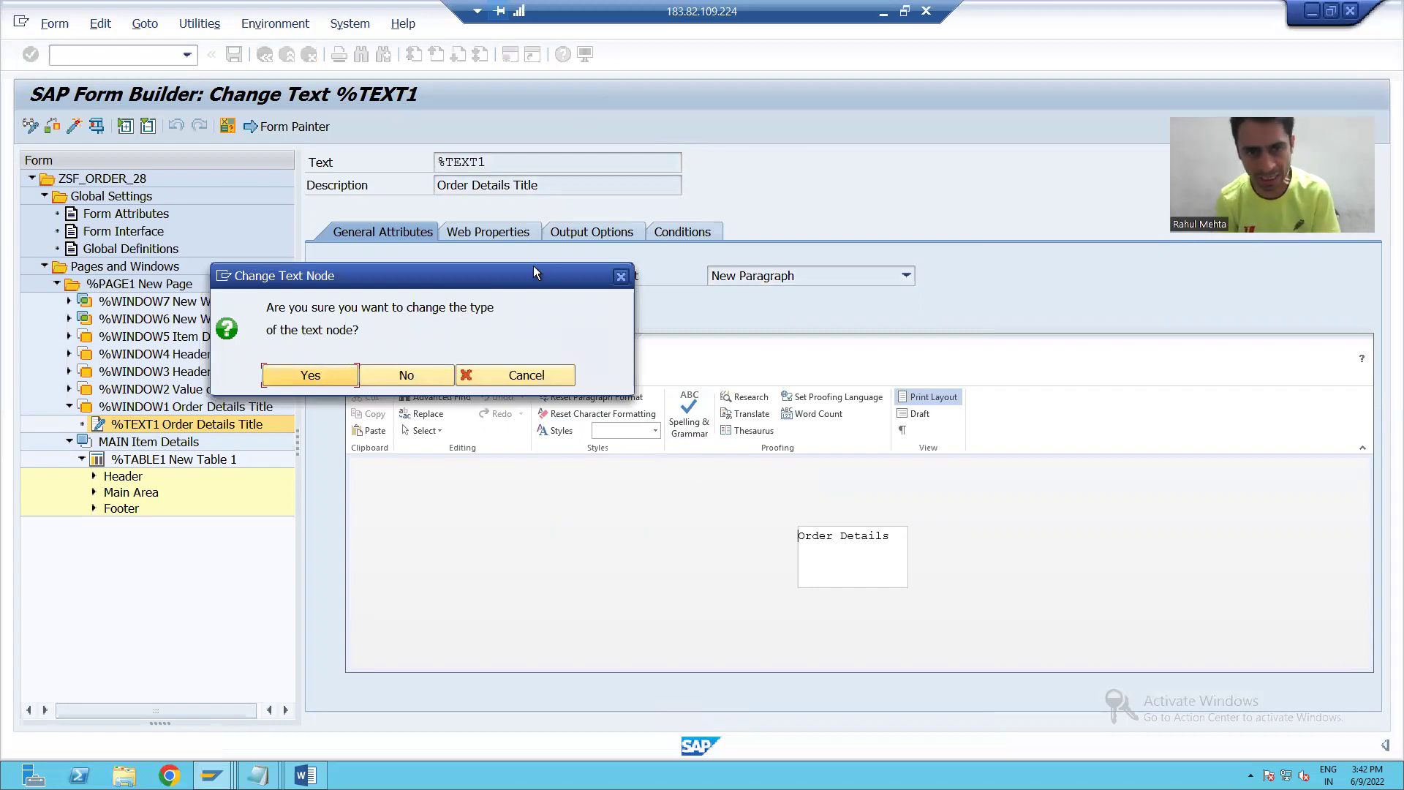
{"action": "left_click", "coordinate": [310, 375]}
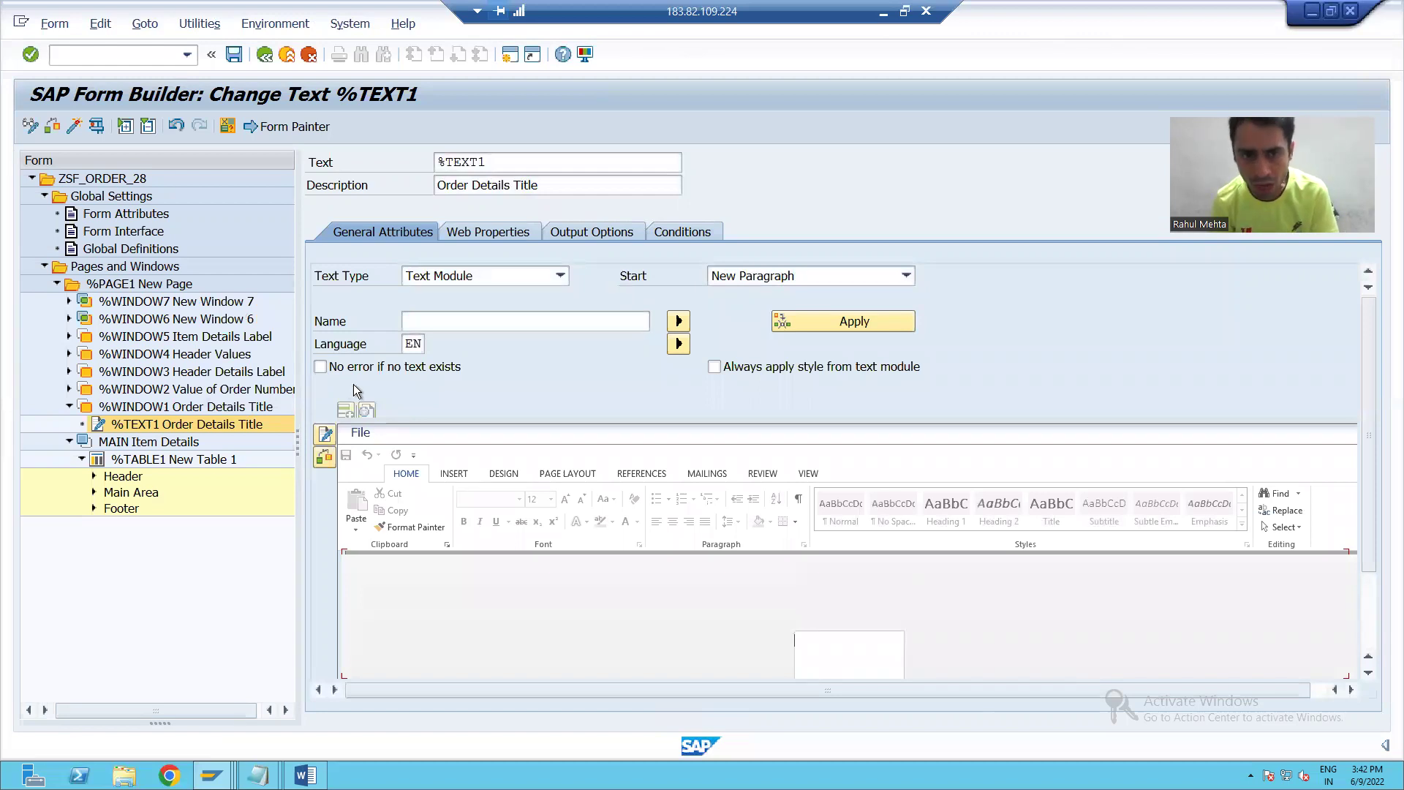
Point %TEXT1 to text module ZTM_ORD_28 in EN with 'No error if no text exists' ticked.
{"action": "left_click", "coordinate": [434, 322]}
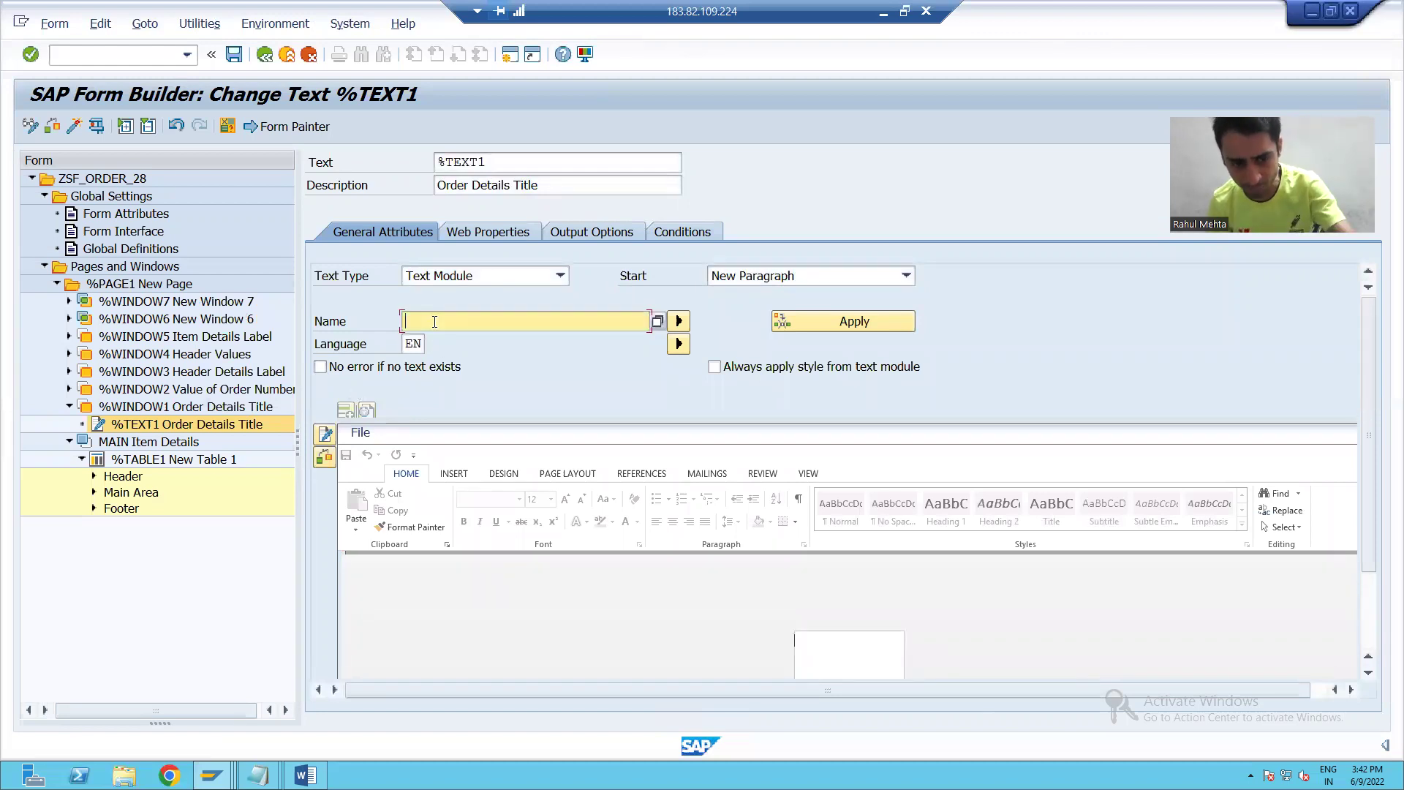
{"action": "key", "text": "ctrl+v"}
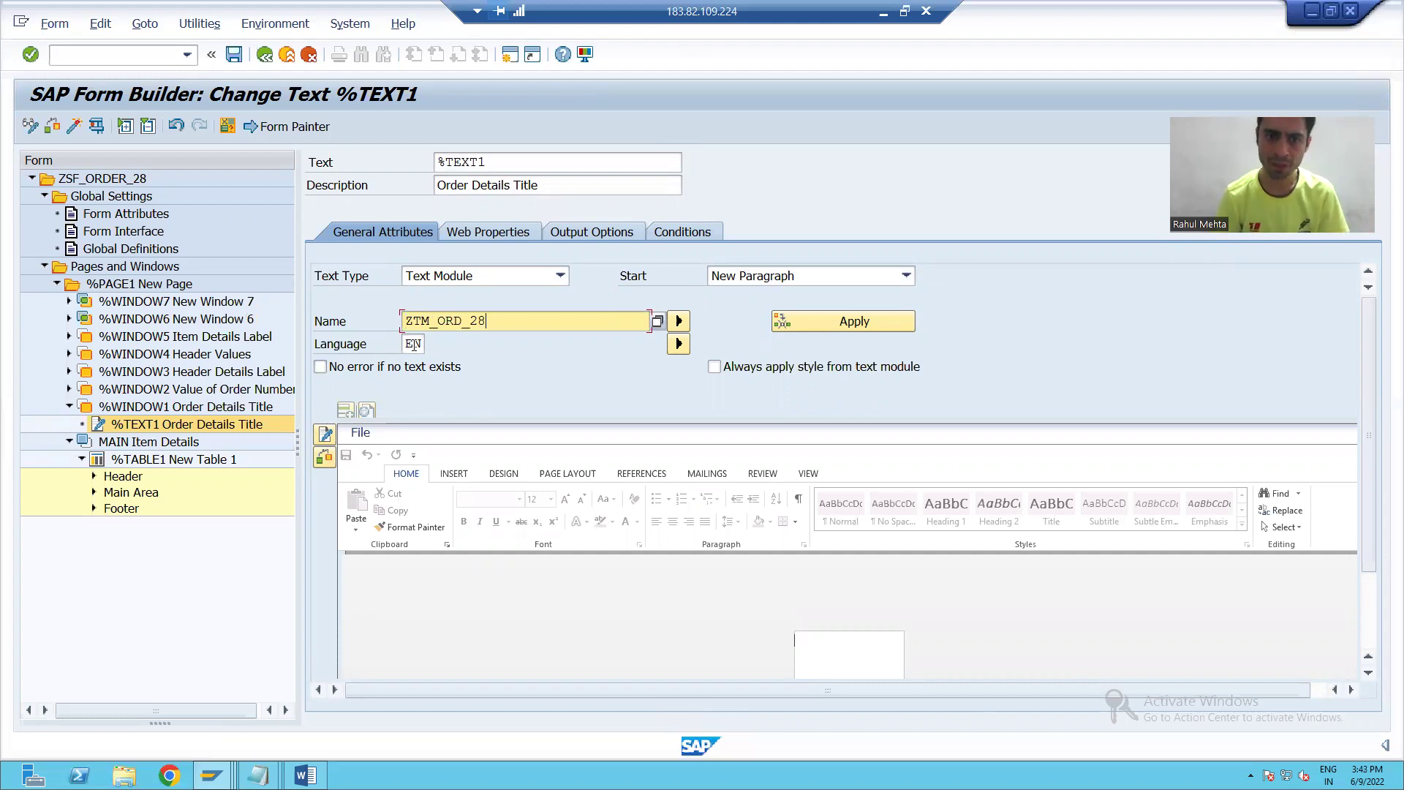
{"action": "key", "text": "Tab"}
{"action": "type", "text": "EN"}
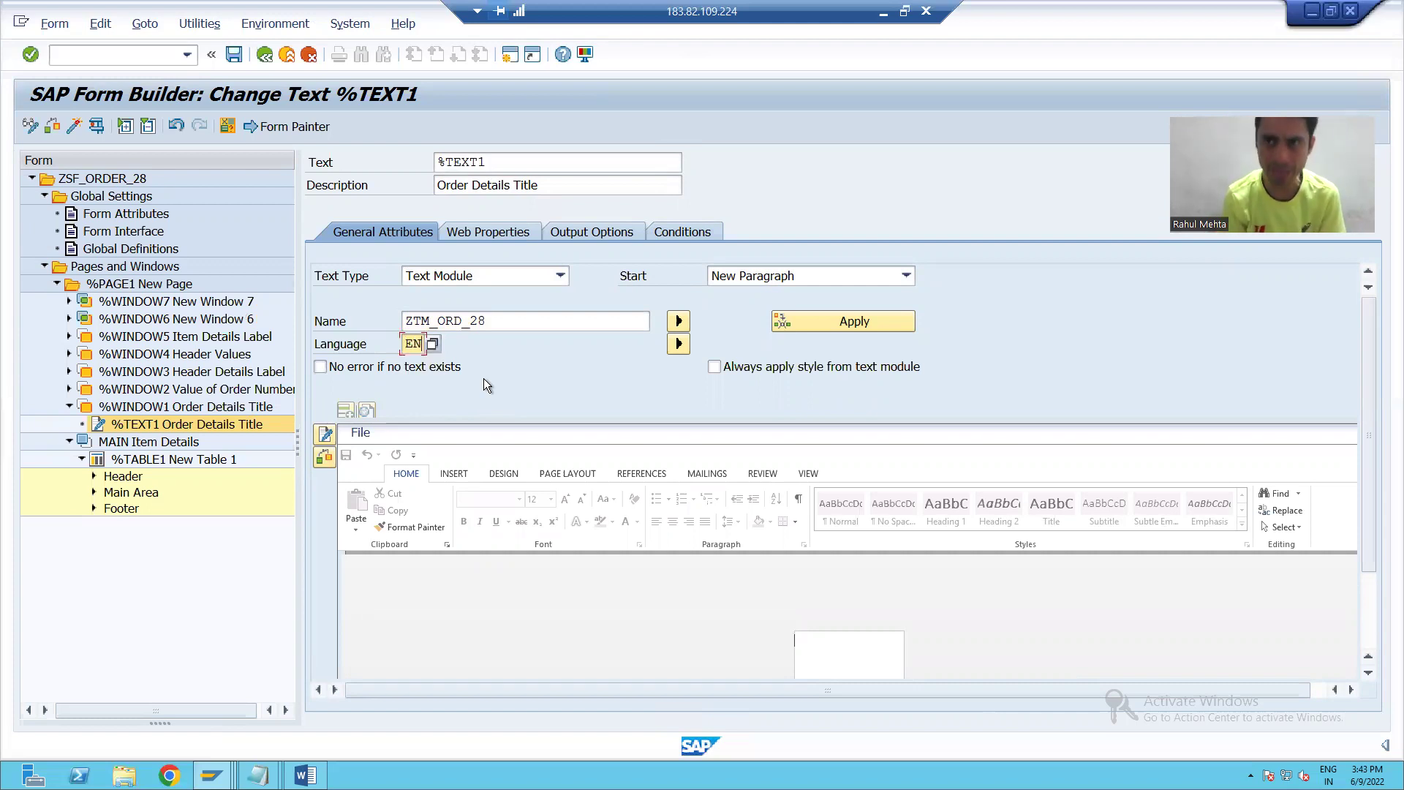
{"action": "left_click", "coordinate": [320, 367]}
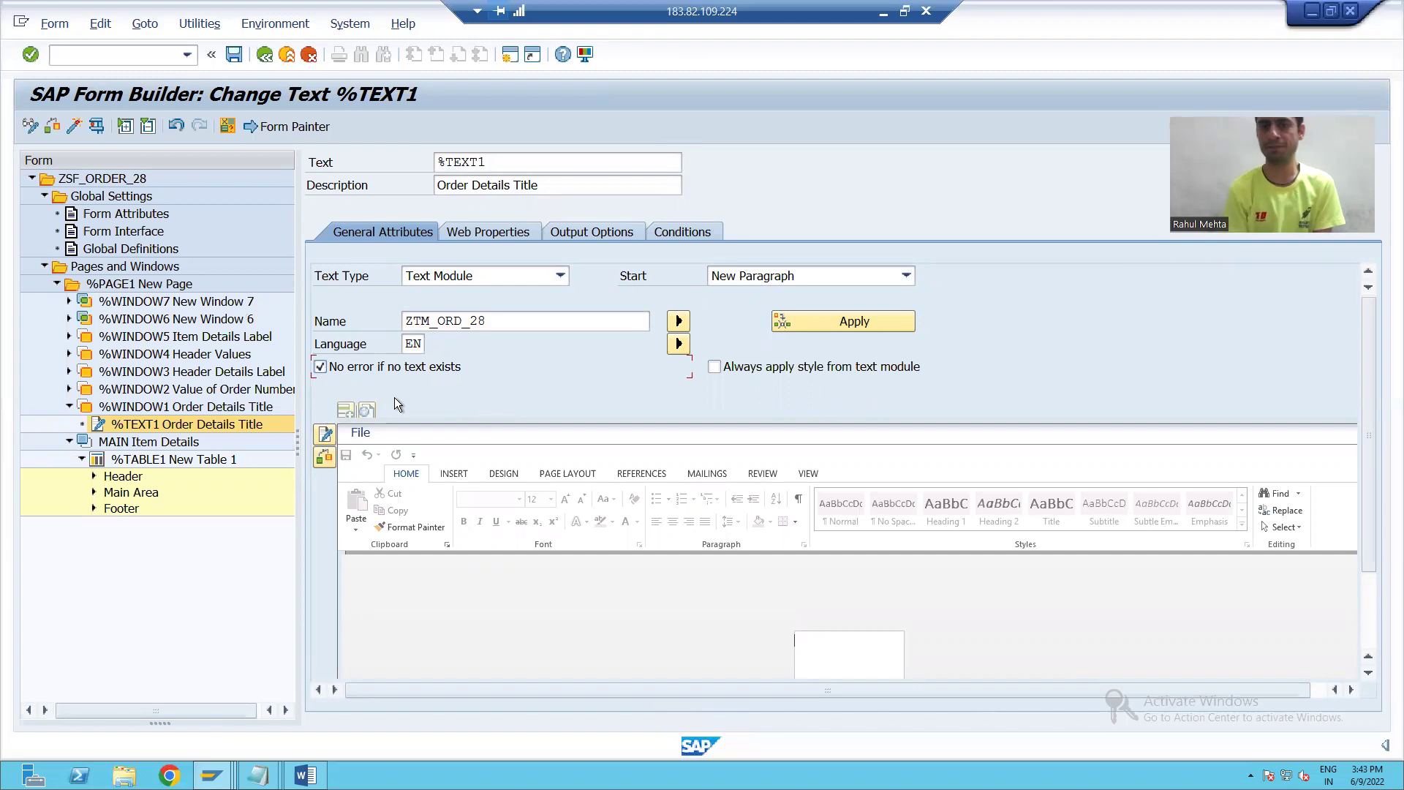
Check and activate form ZSF_ORDER_28.
{"action": "left_click", "coordinate": [51, 128]}
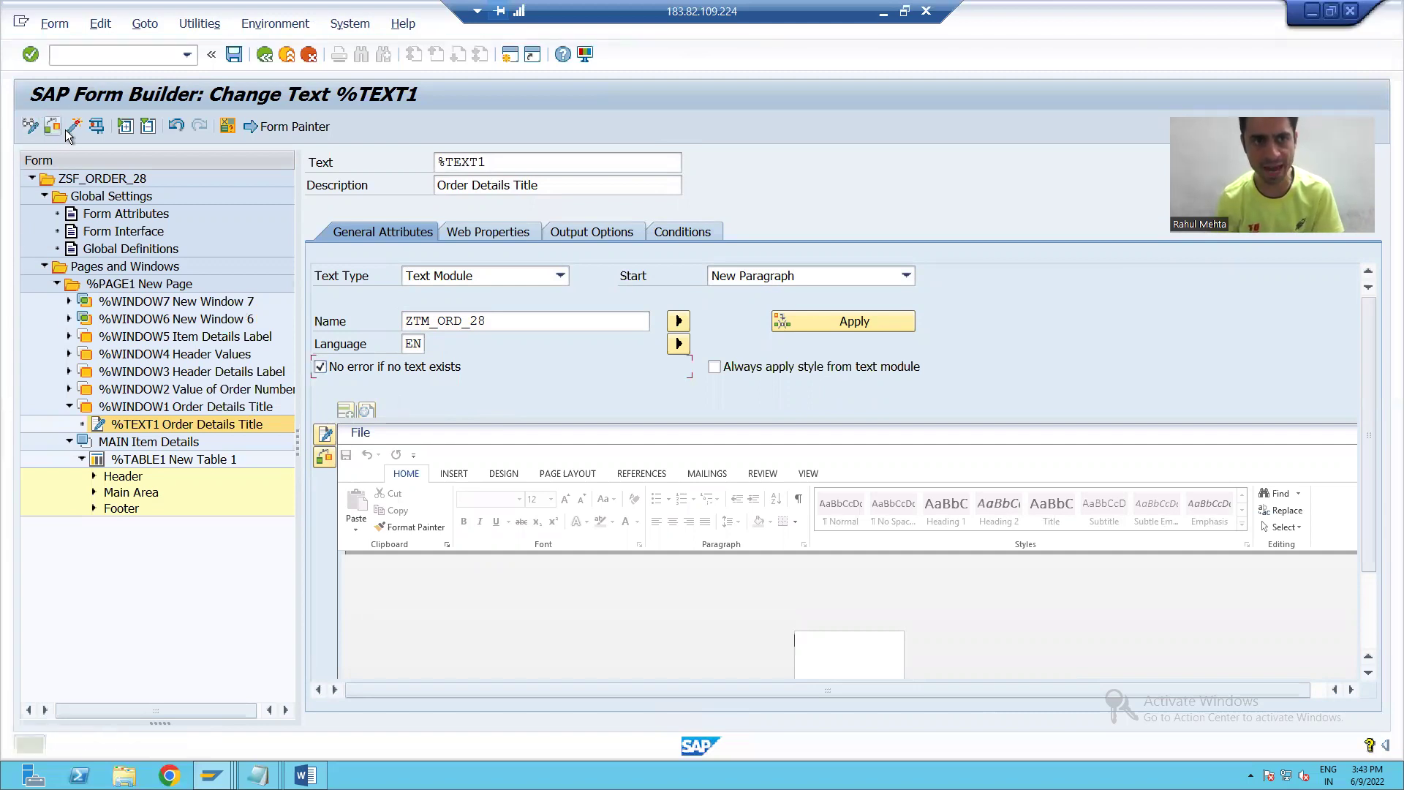
{"action": "left_click", "coordinate": [72, 125]}
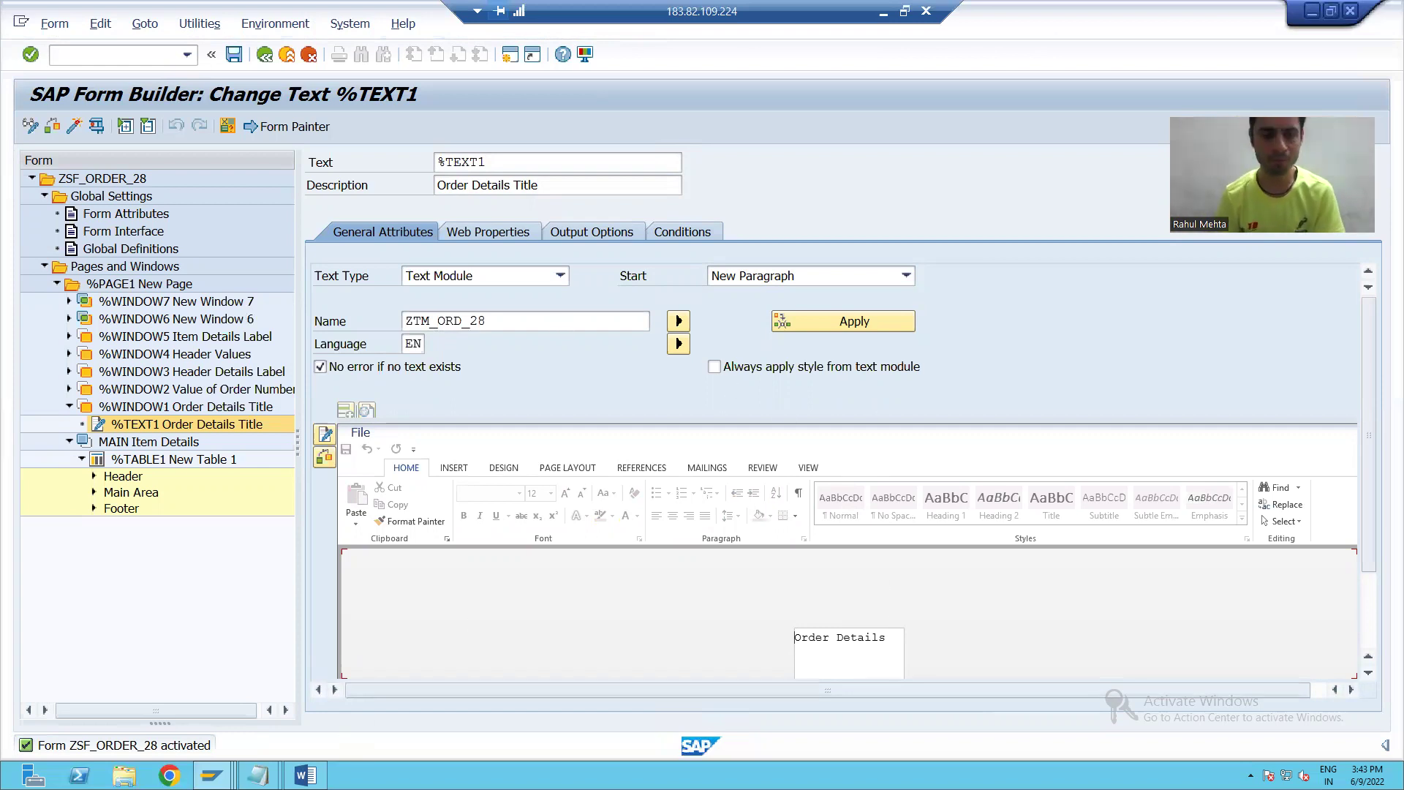
{"action": "left_click", "coordinate": [212, 775]}
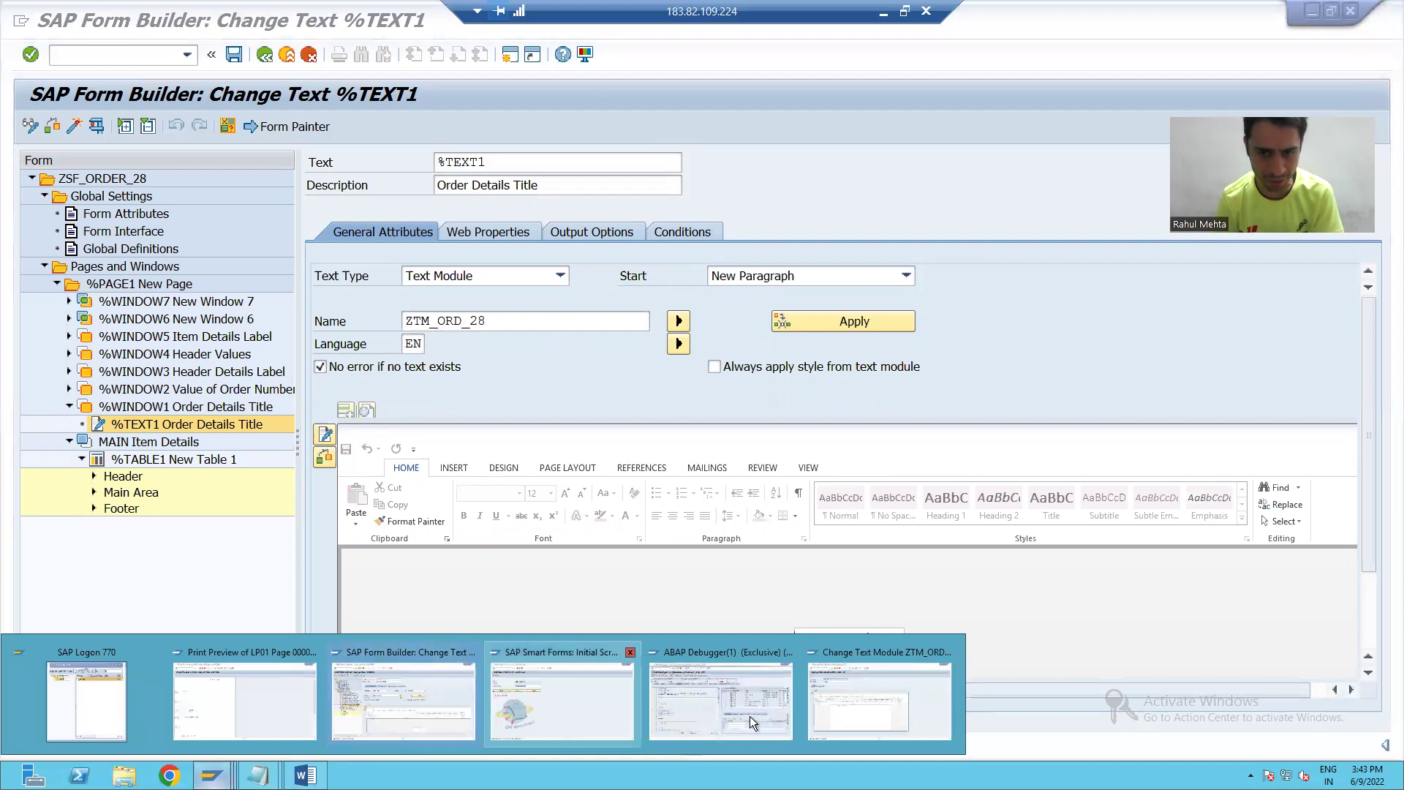
Run driver program ZSF_DRIVER_PROGRAM_28 through transaction /nse38.
{"action": "left_click", "coordinate": [251, 696]}
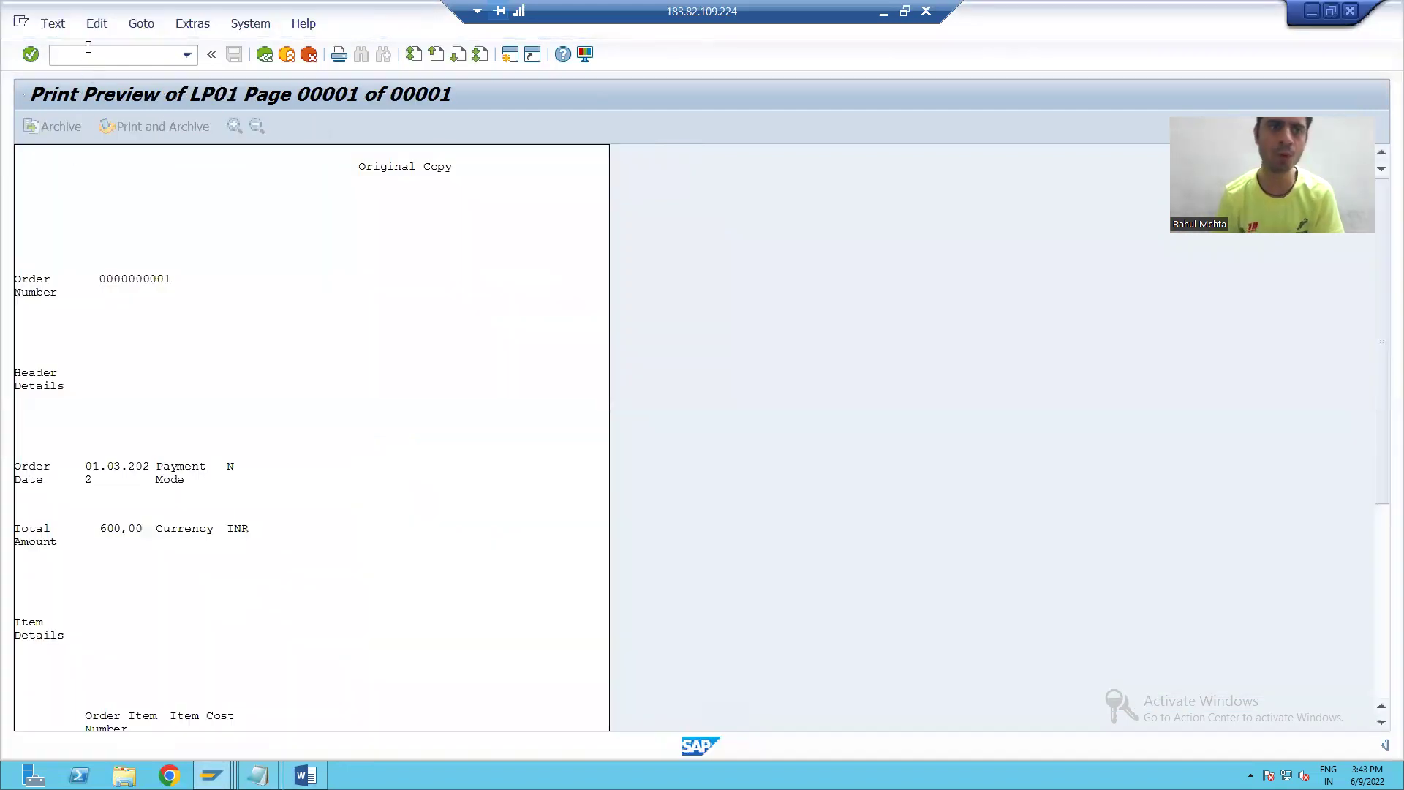
{"action": "type", "text": "/nse38"}
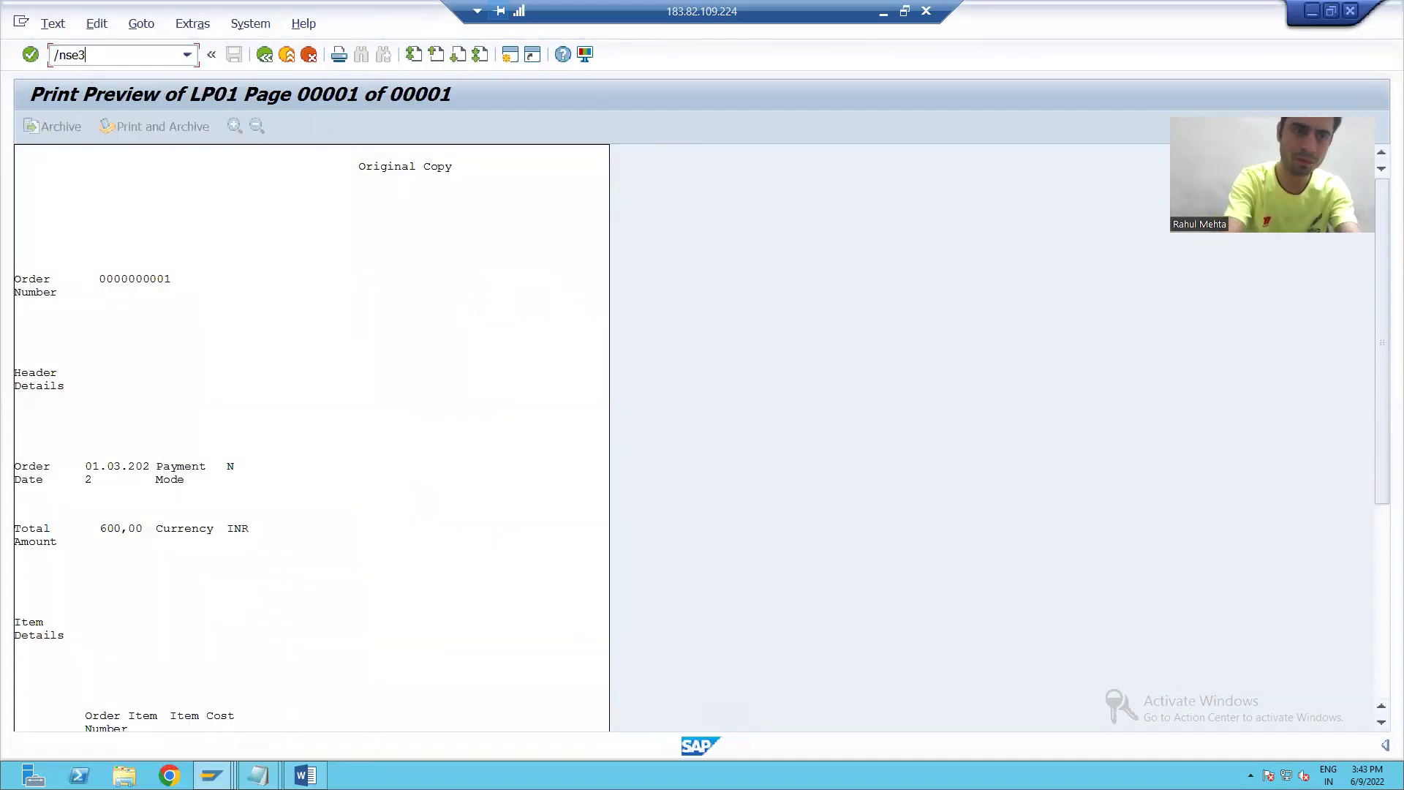
{"action": "key", "text": "Return"}
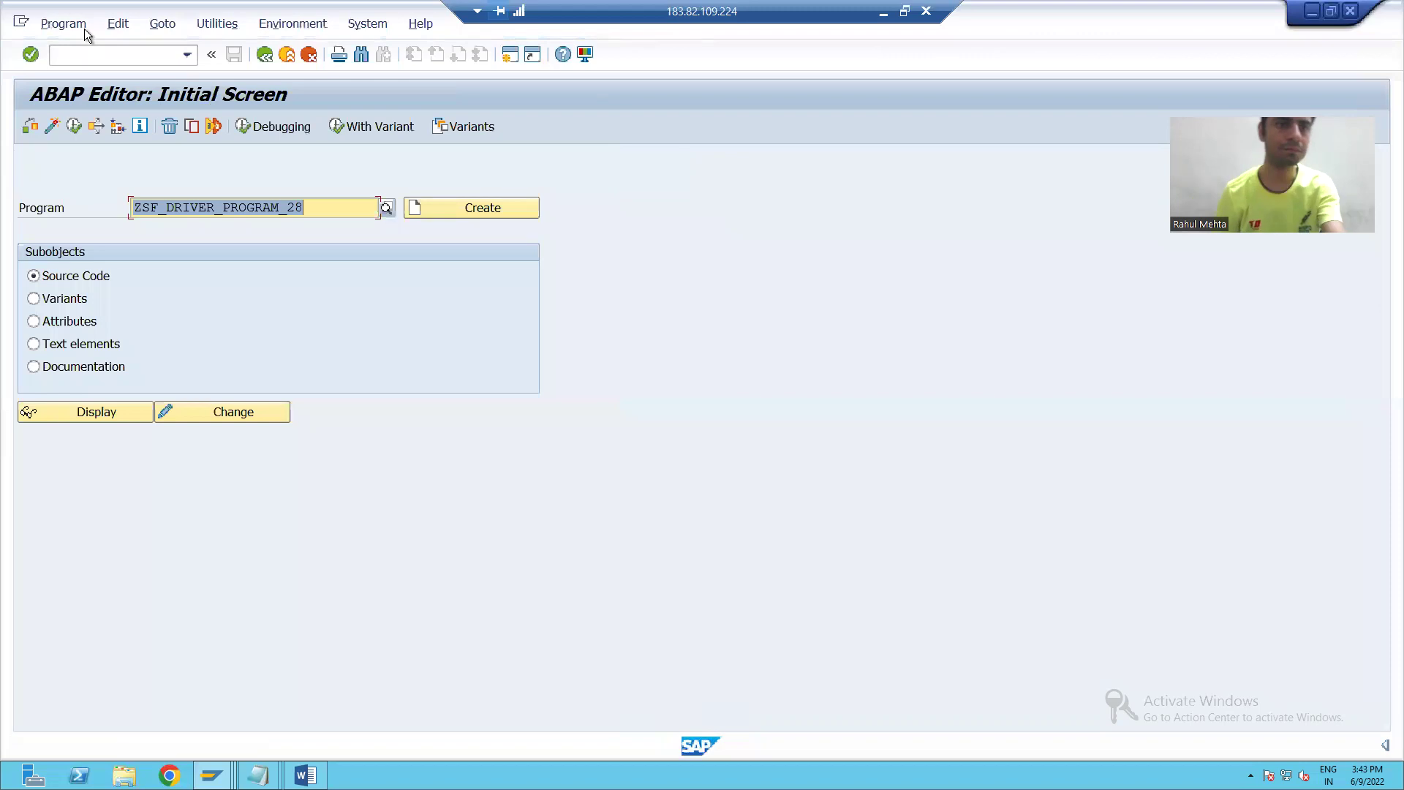
{"action": "left_click", "coordinate": [74, 126]}
Print-preview the form for order 1 on LP01, continuing past the breakpoint.
{"action": "left_click", "coordinate": [317, 162]}
{"action": "left_click", "coordinate": [304, 180]}
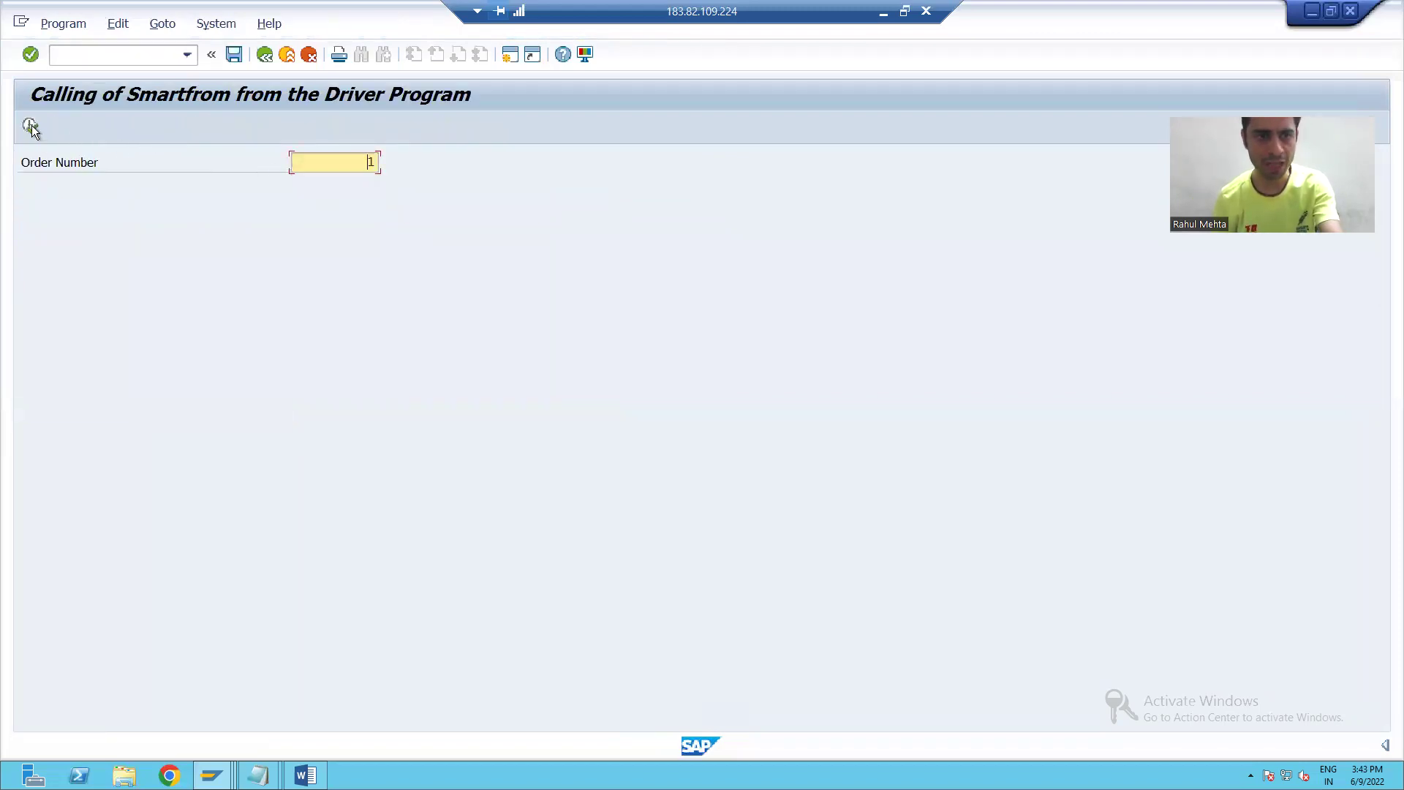
{"action": "left_click", "coordinate": [32, 125]}
{"action": "type", "text": "L"}
{"action": "left_click", "coordinate": [204, 214]}
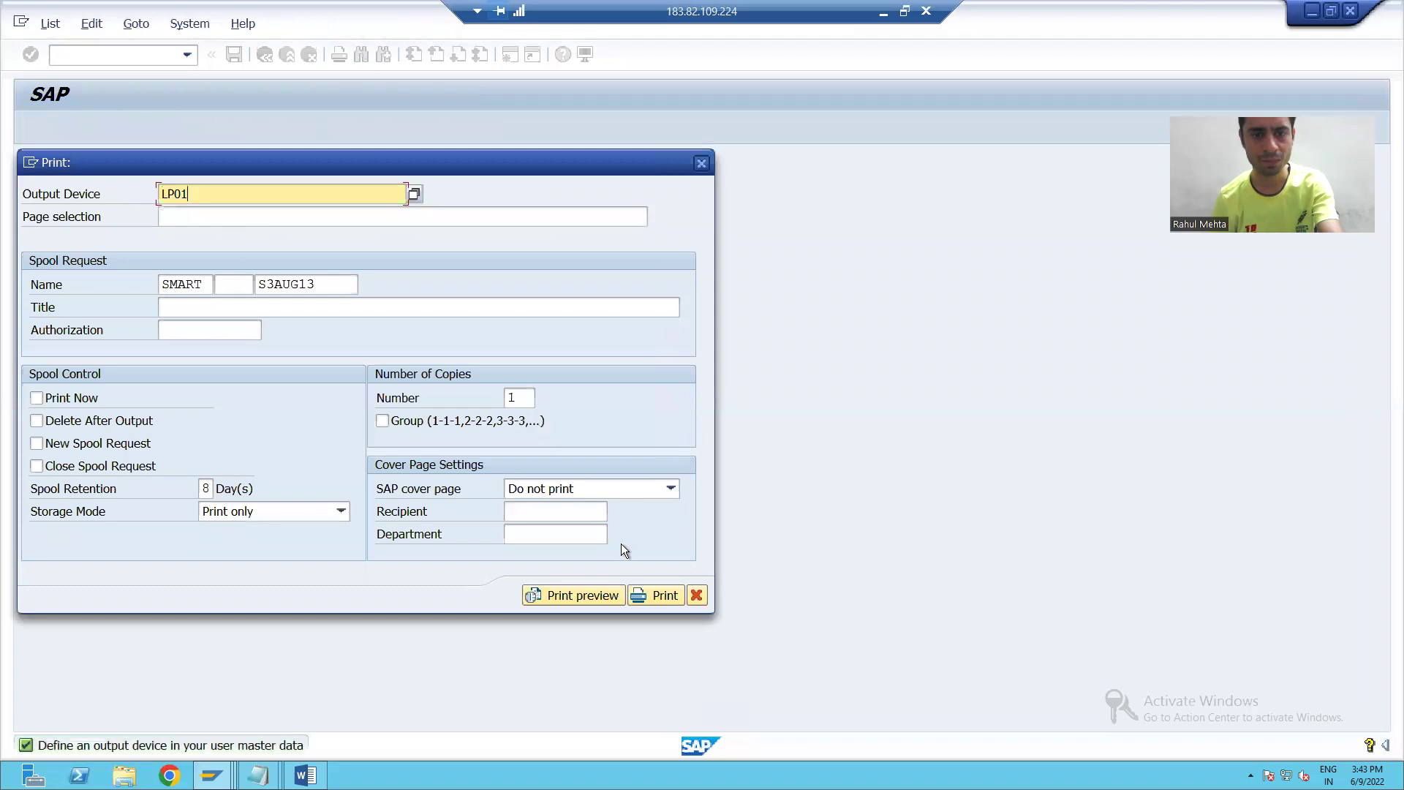
{"action": "left_click", "coordinate": [581, 596]}
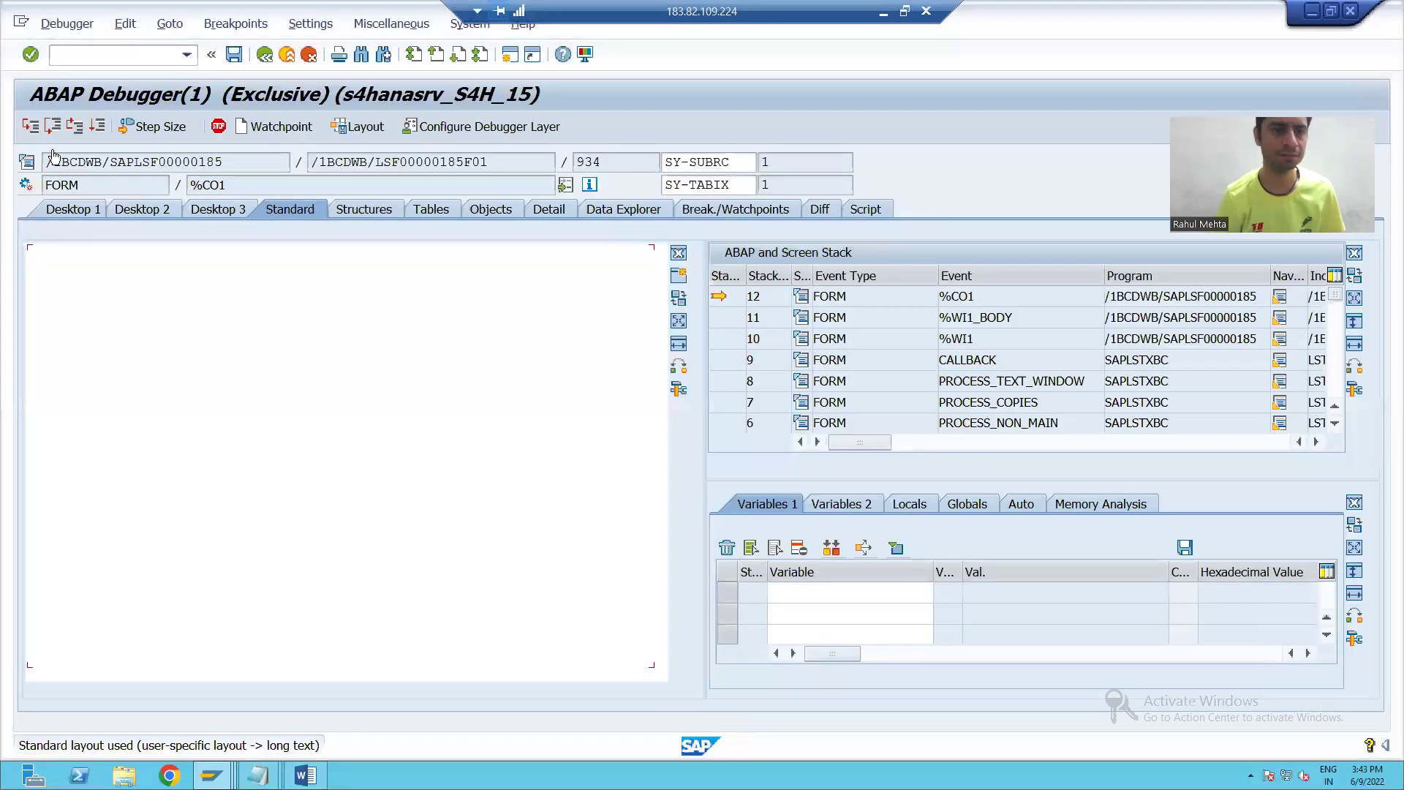
{"action": "left_click", "coordinate": [99, 126]}
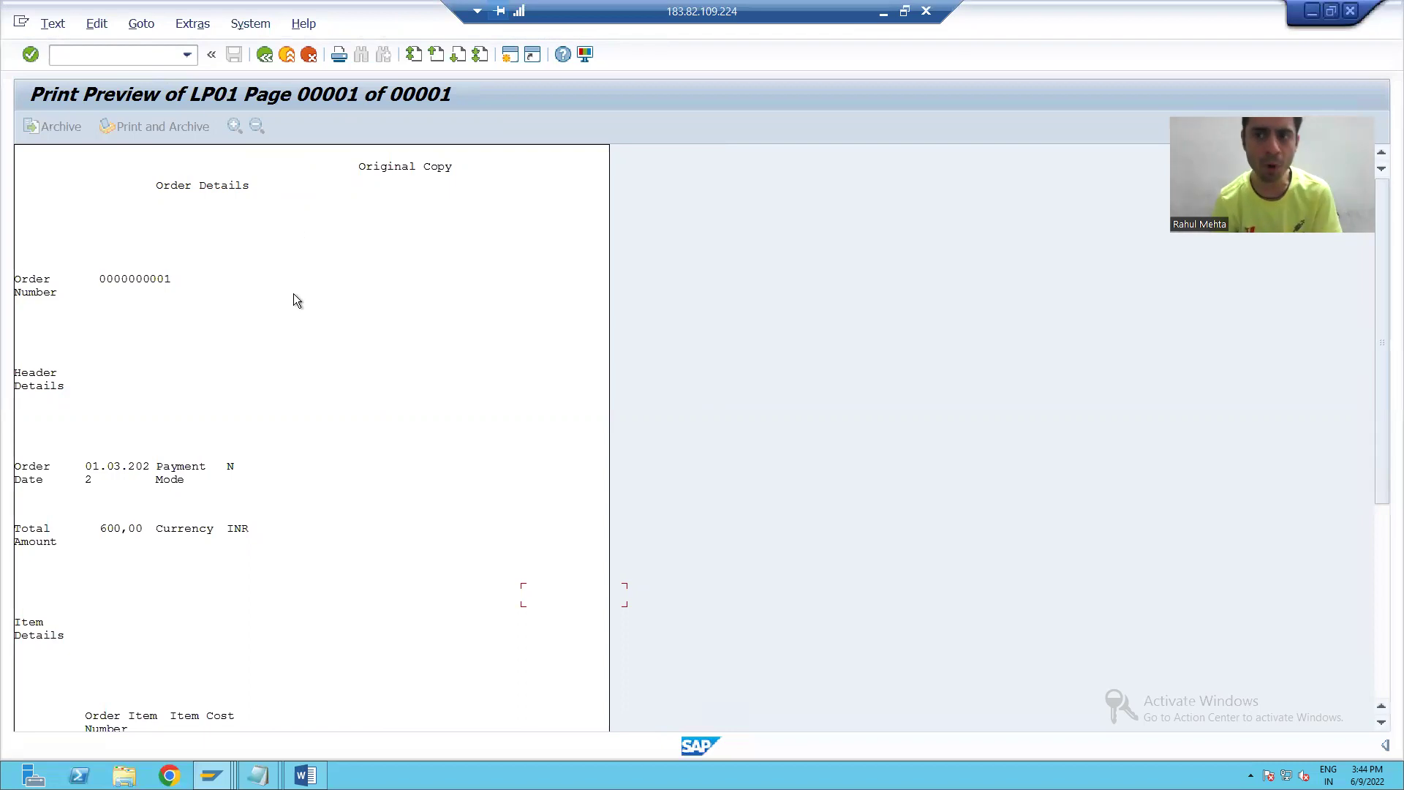
Review the Include Text (SO10) section in the Module 3 Notepad notes.
{"action": "mouse_move", "coordinate": [257, 773]}
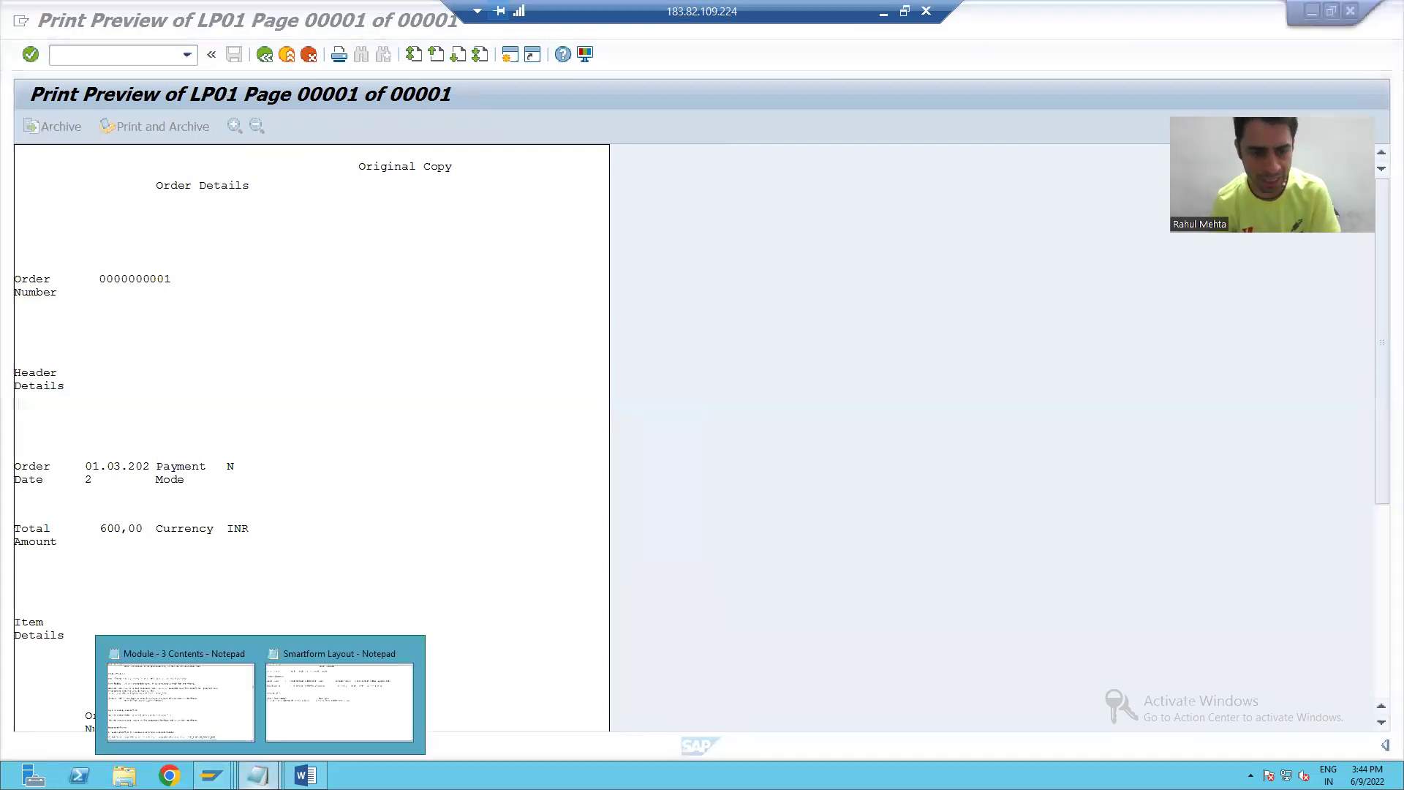
{"action": "left_click", "coordinate": [194, 707]}
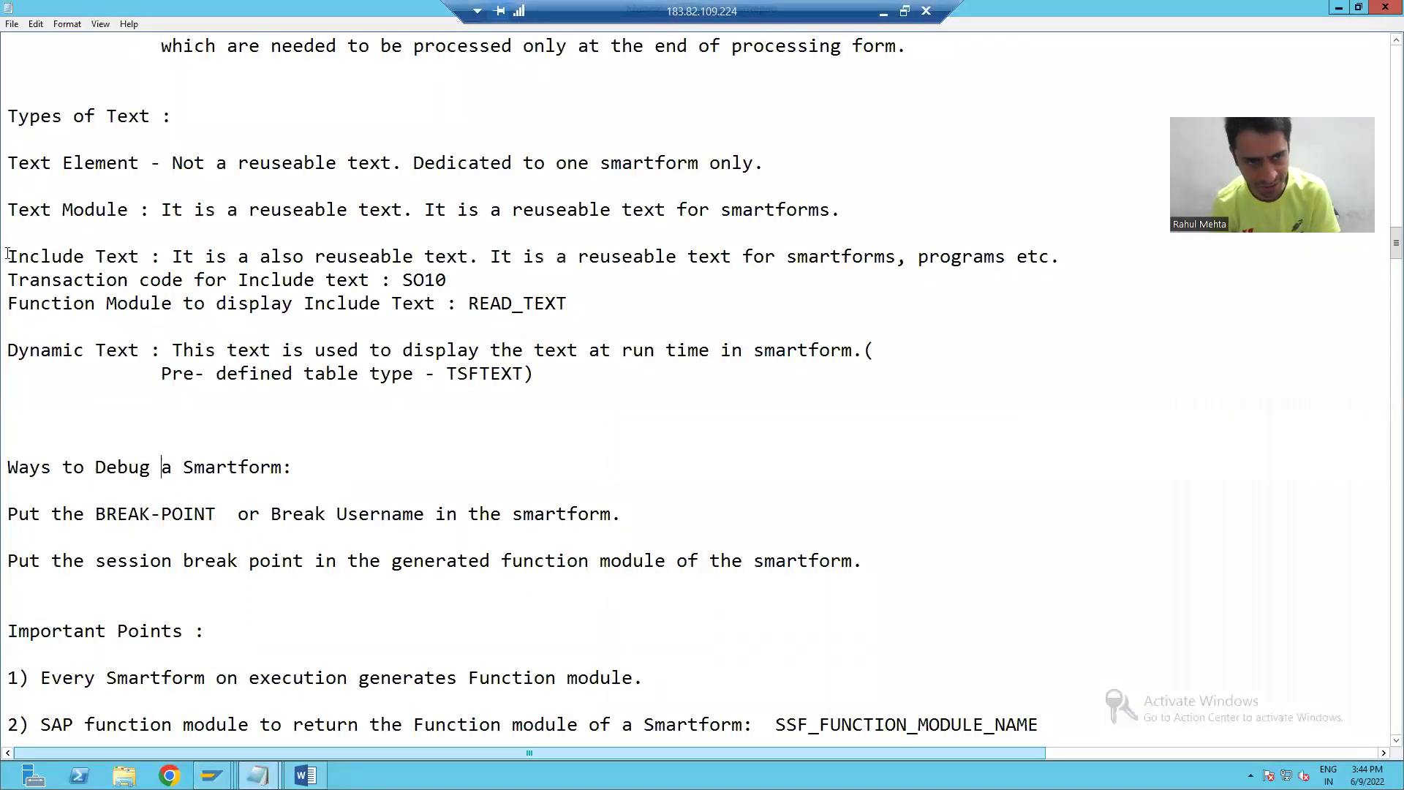
{"action": "left_click_drag", "start_coordinate": [9, 256], "coordinate": [145, 248]}
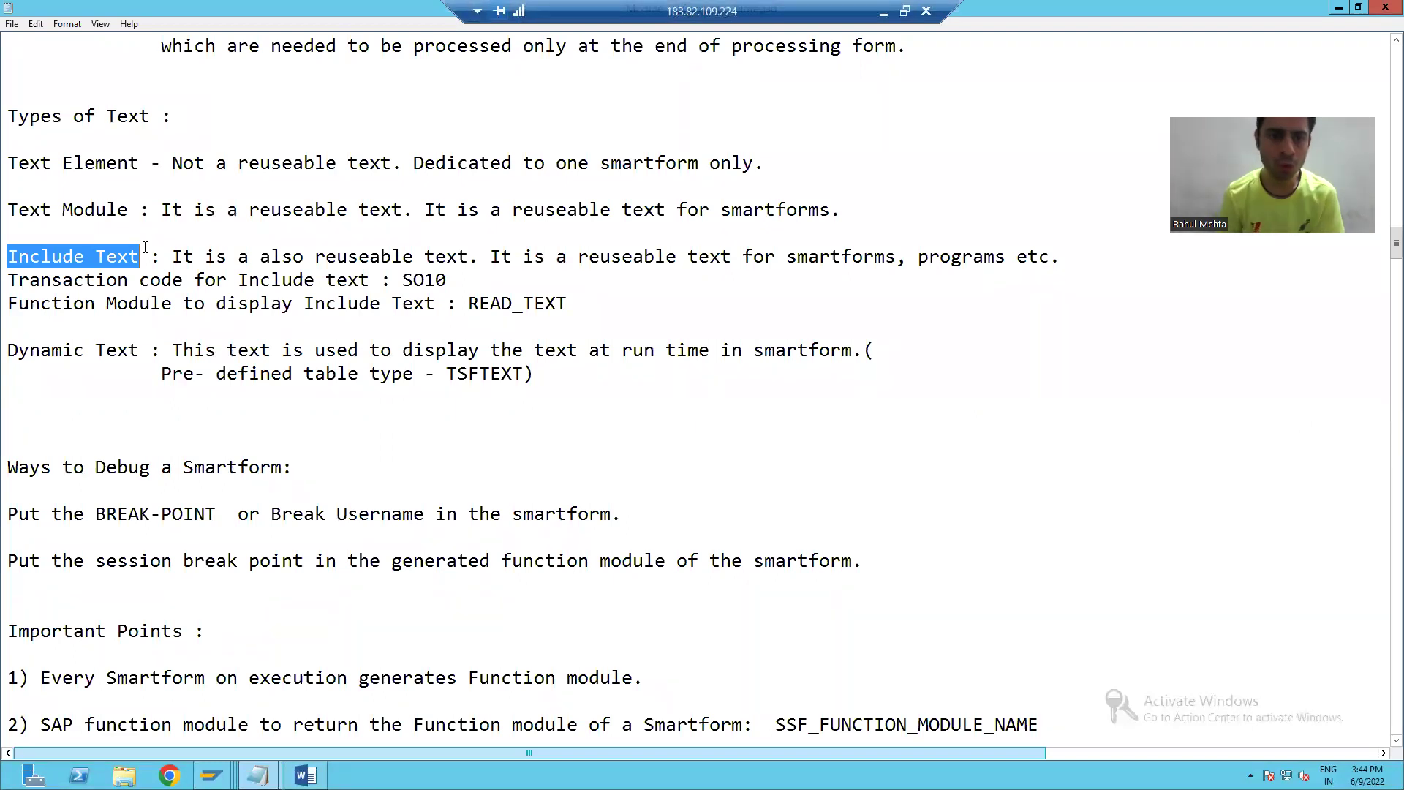
{"action": "left_click", "coordinate": [428, 280]}
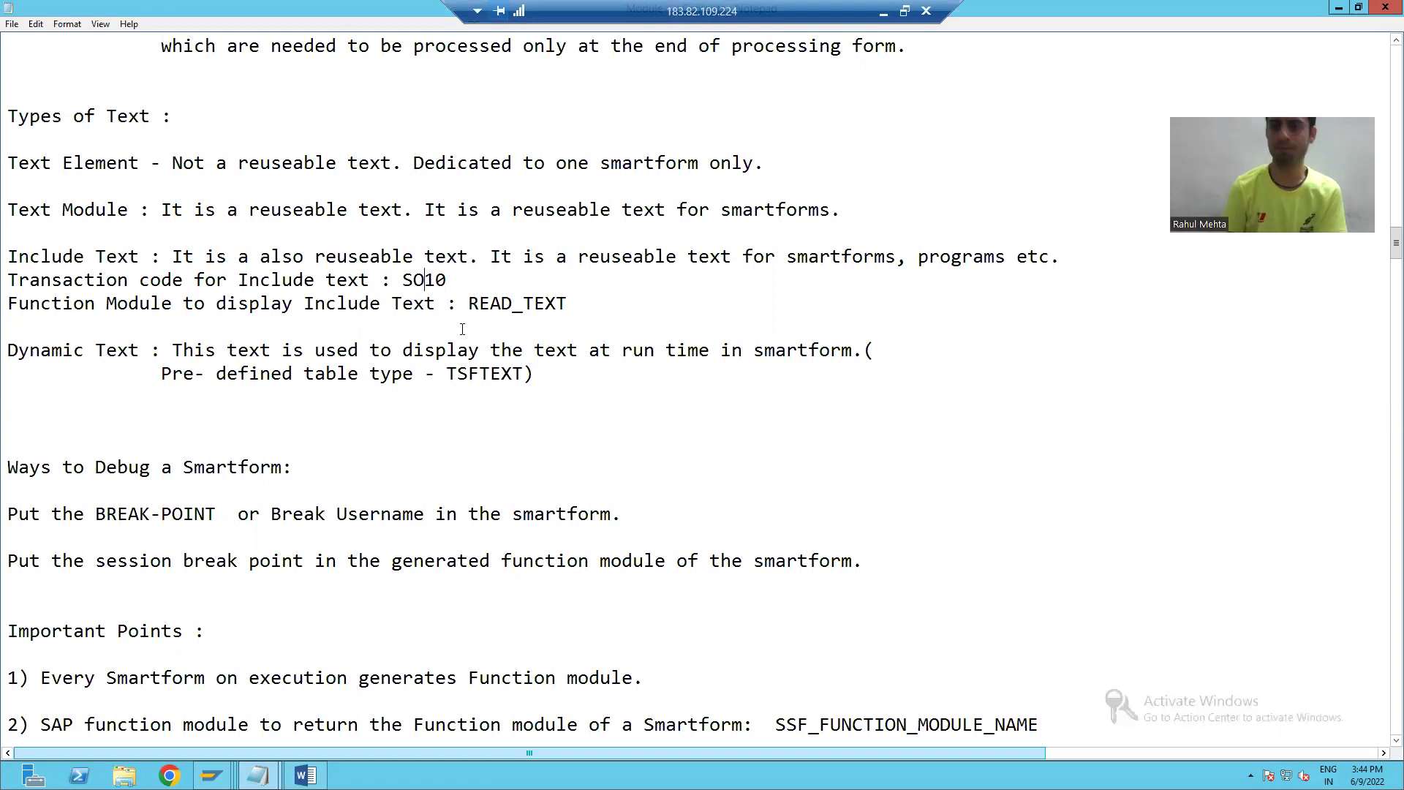
Stop the ABAP Debugger session and return to the Change Text Module ZTM_ORD_28 window.
{"action": "mouse_move", "coordinate": [211, 775]}
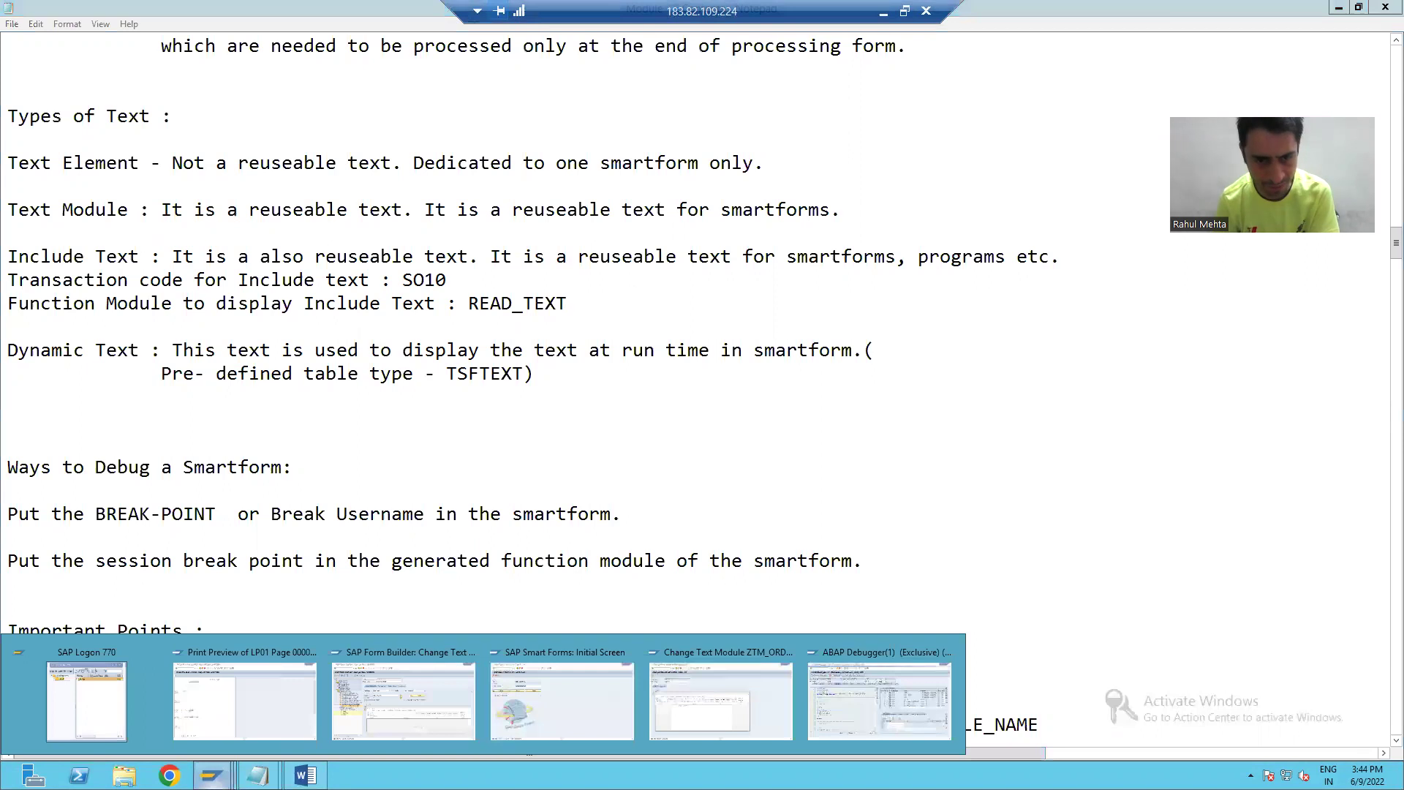
{"action": "left_click", "coordinate": [857, 700]}
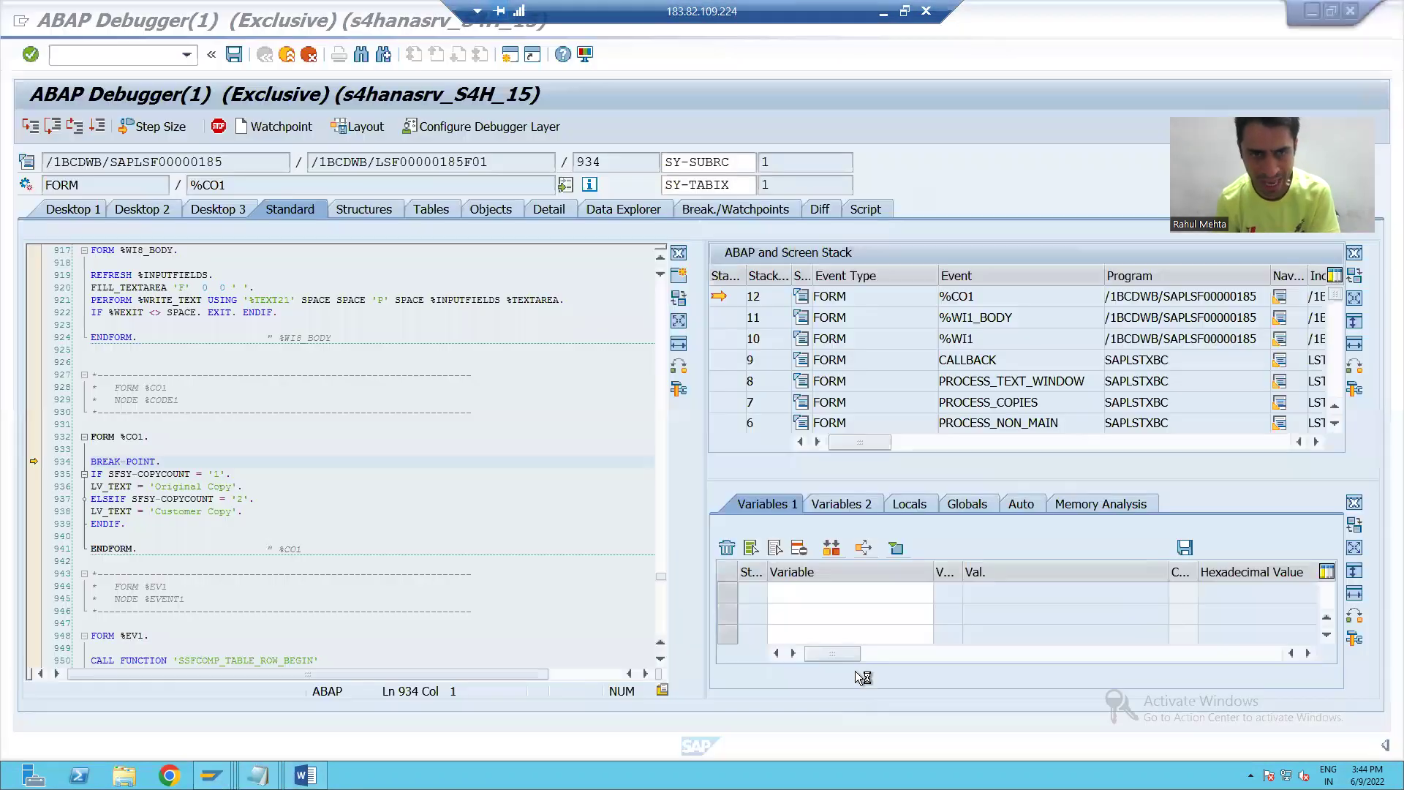
{"action": "left_click", "coordinate": [17, 23]}
{"action": "left_click", "coordinate": [69, 192]}
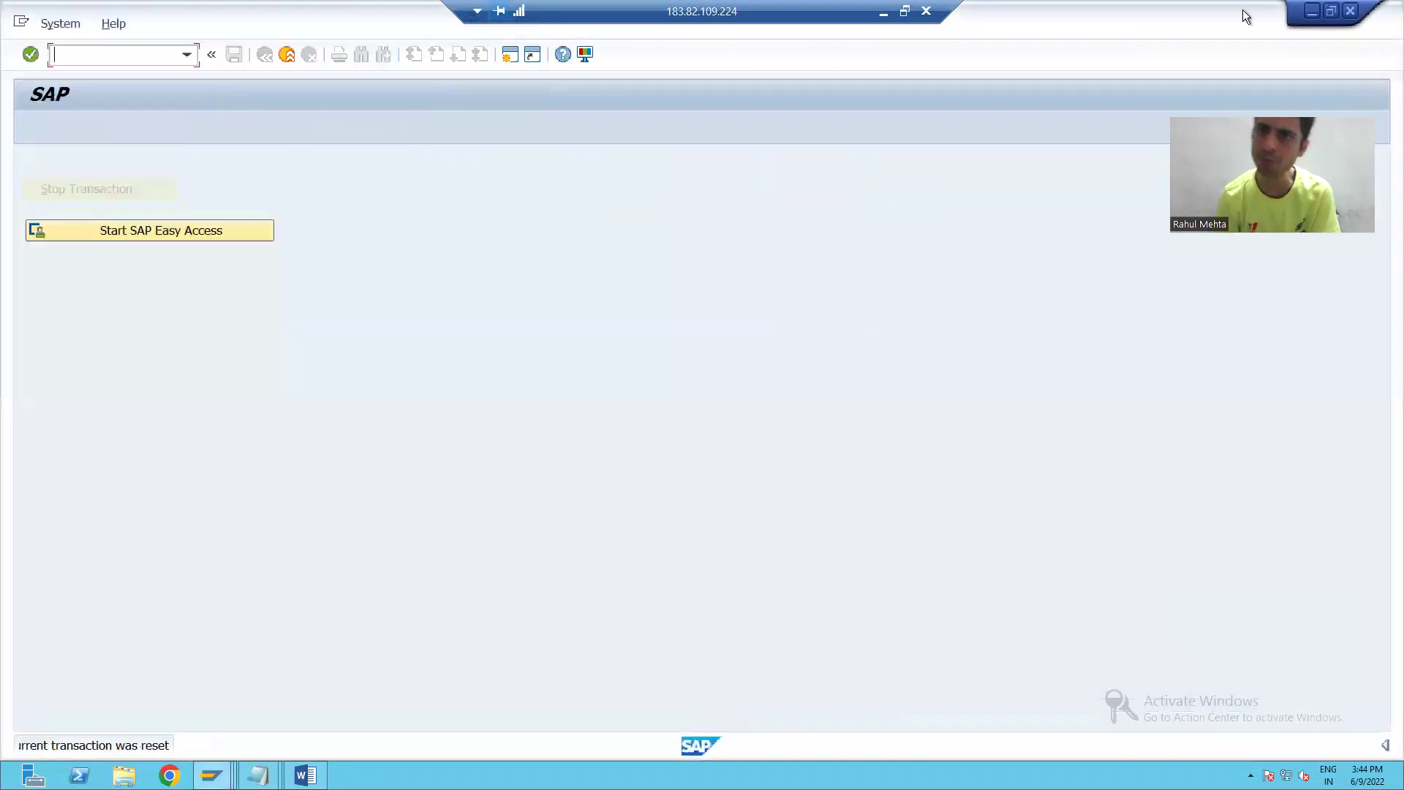
{"action": "left_click", "coordinate": [1349, 12]}
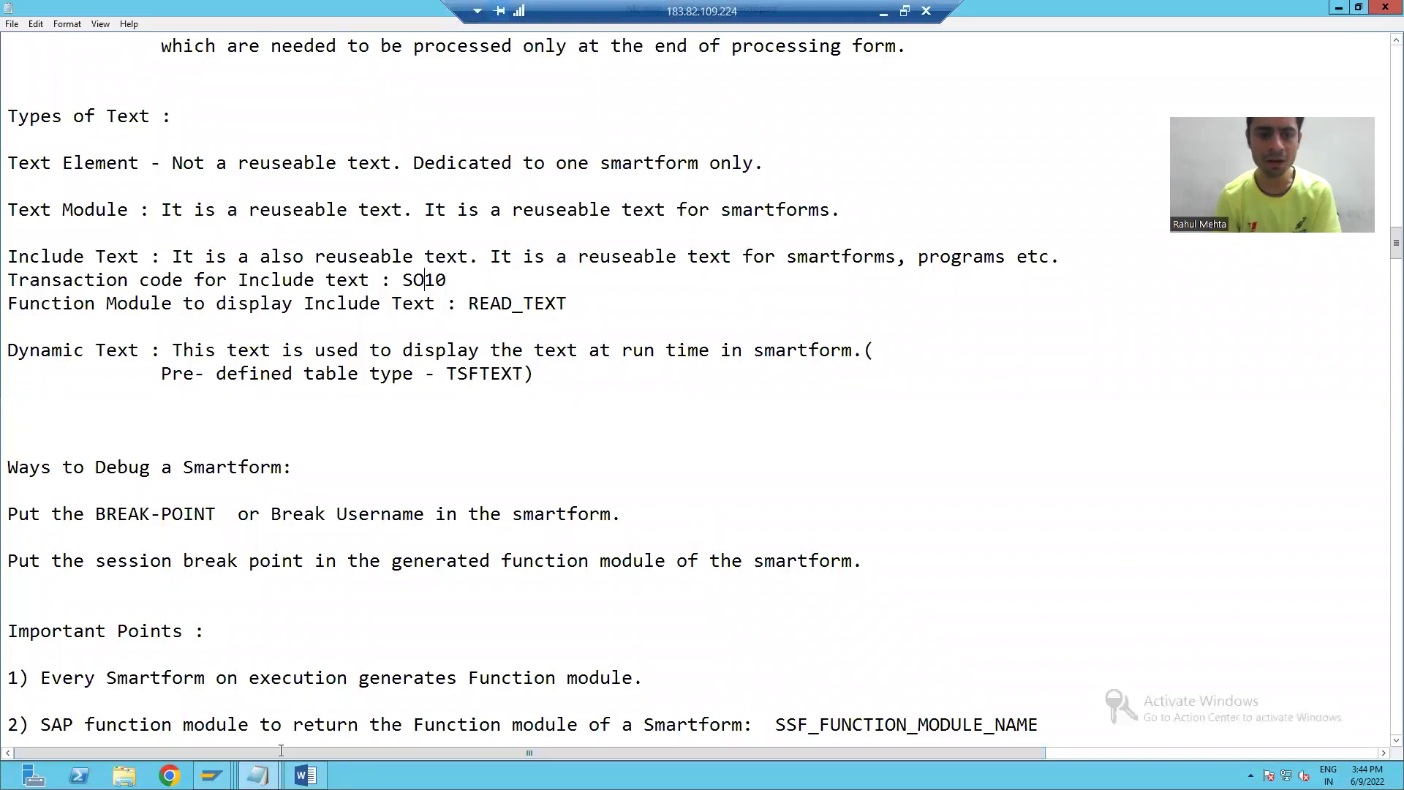
{"action": "mouse_move", "coordinate": [583, 744]}
{"action": "left_click", "coordinate": [723, 732]}
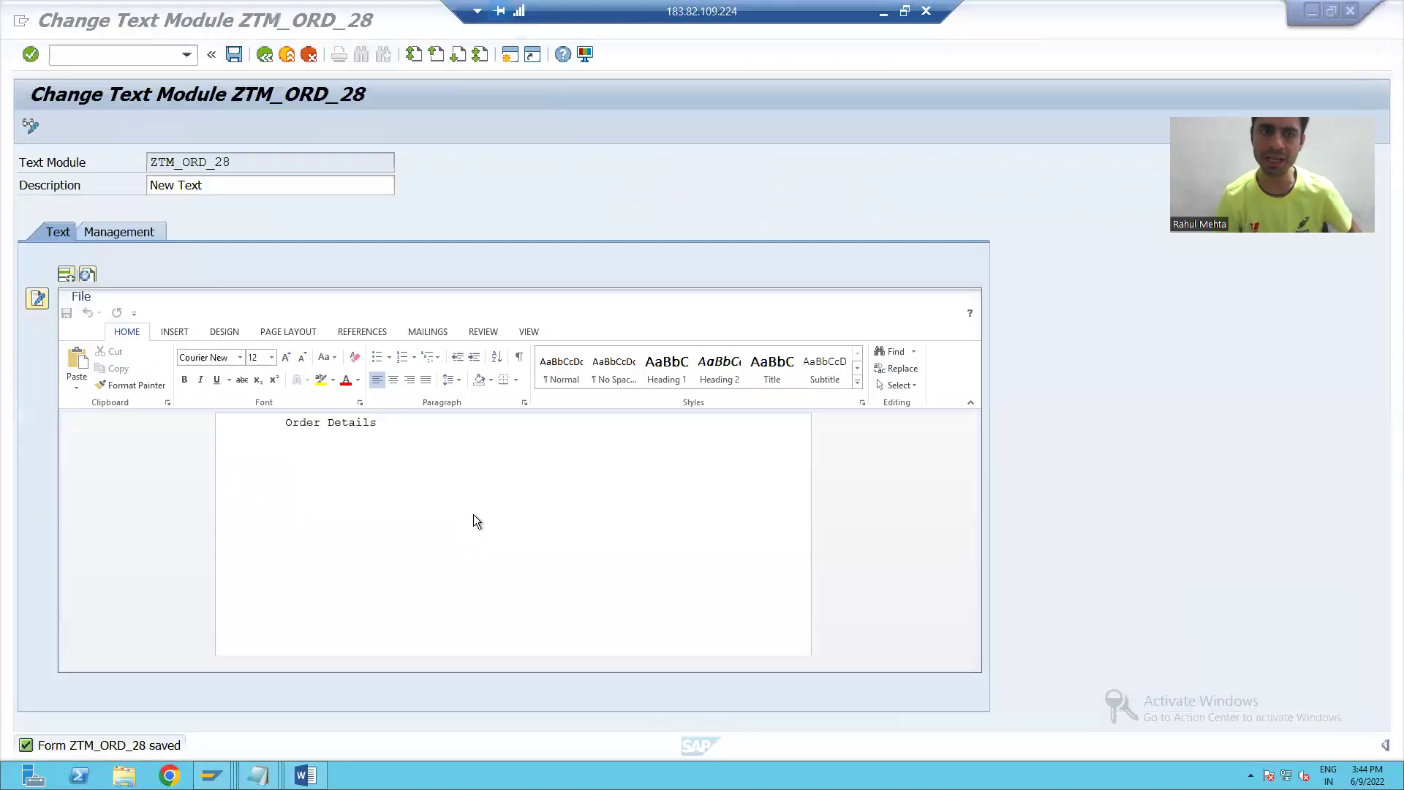
Open the standard text transaction with /nso10.
{"action": "left_click", "coordinate": [90, 56]}
{"action": "type", "text": "/nso10"}
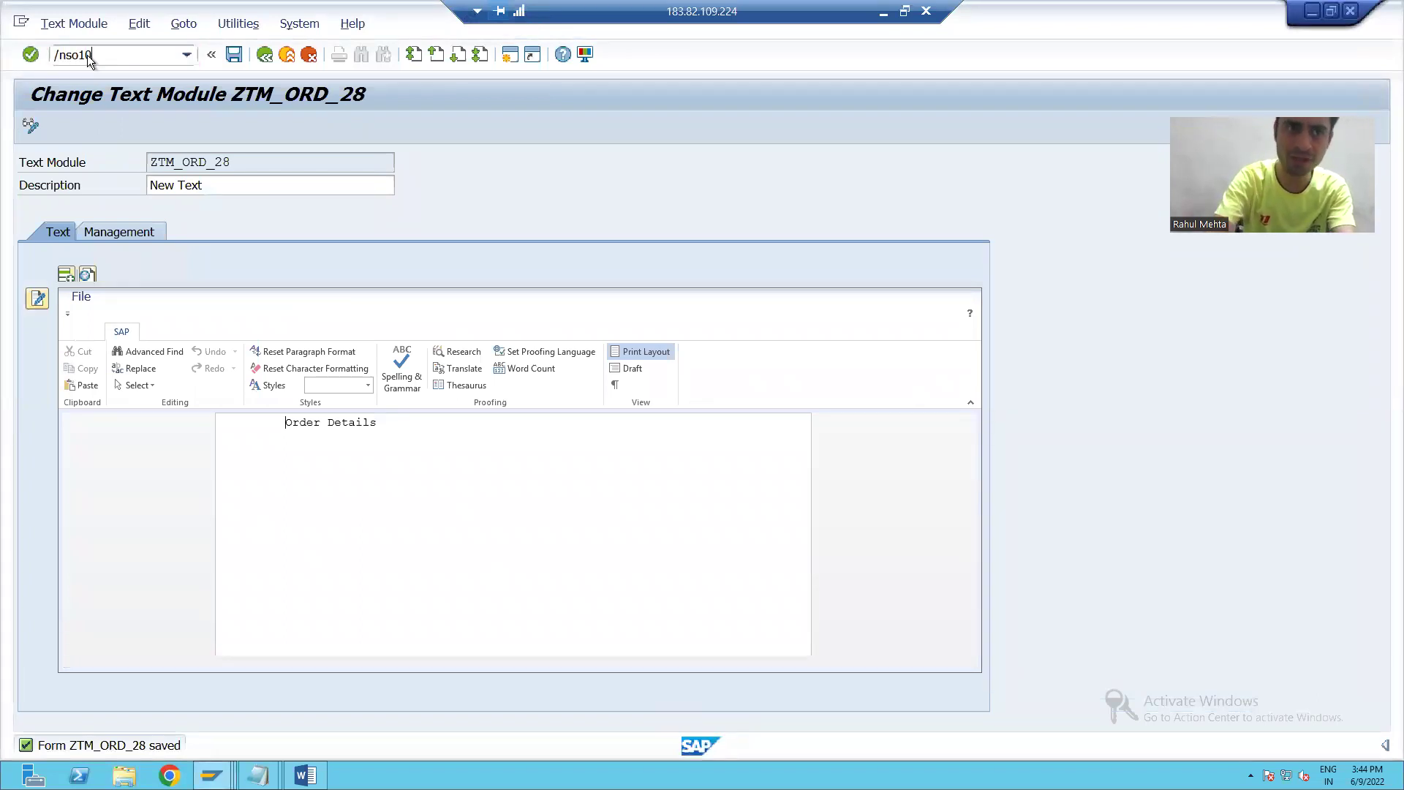
{"action": "key", "text": "Return"}
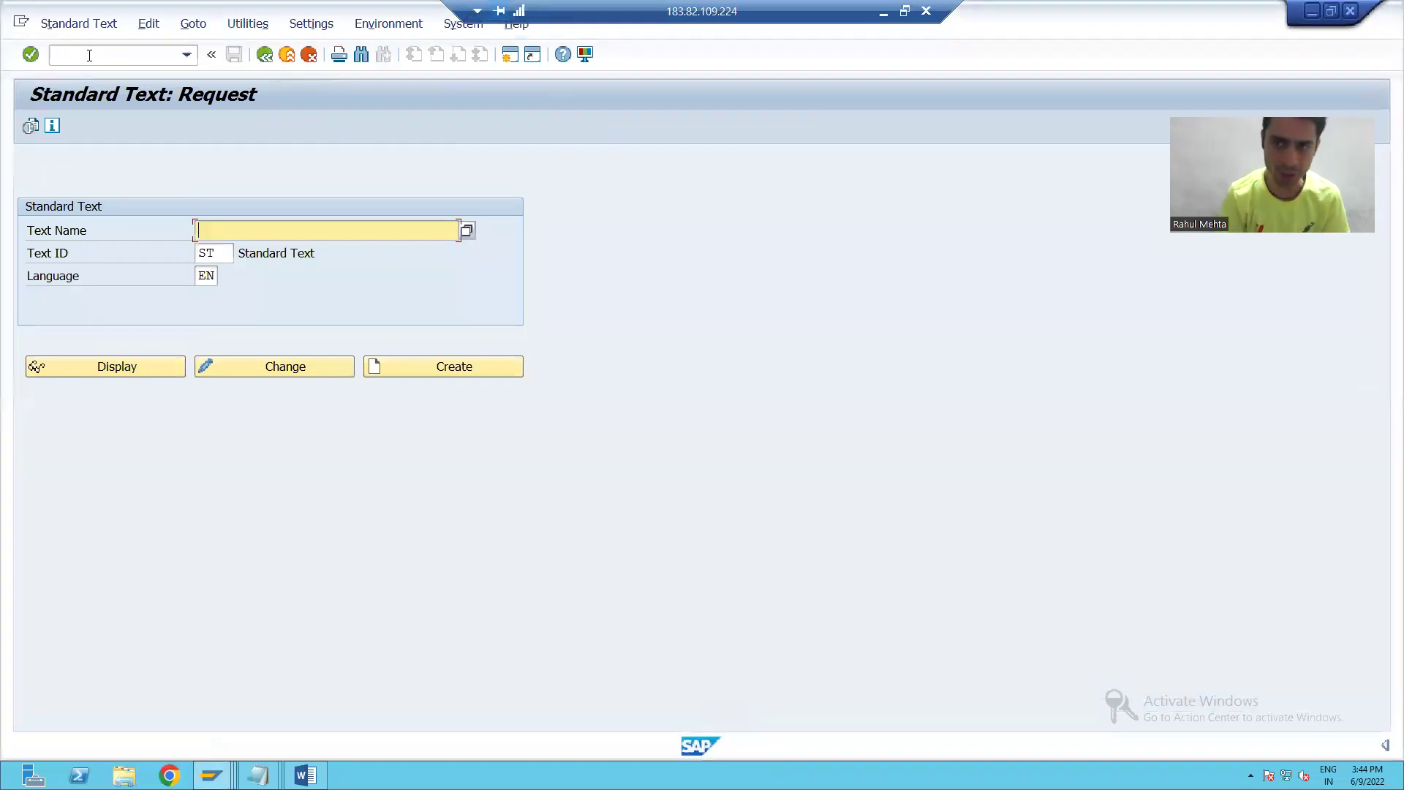
Create standard text ZIN_ORD_28, remembering and allowing the editor template file replacement.
{"action": "type", "text": "Z"}
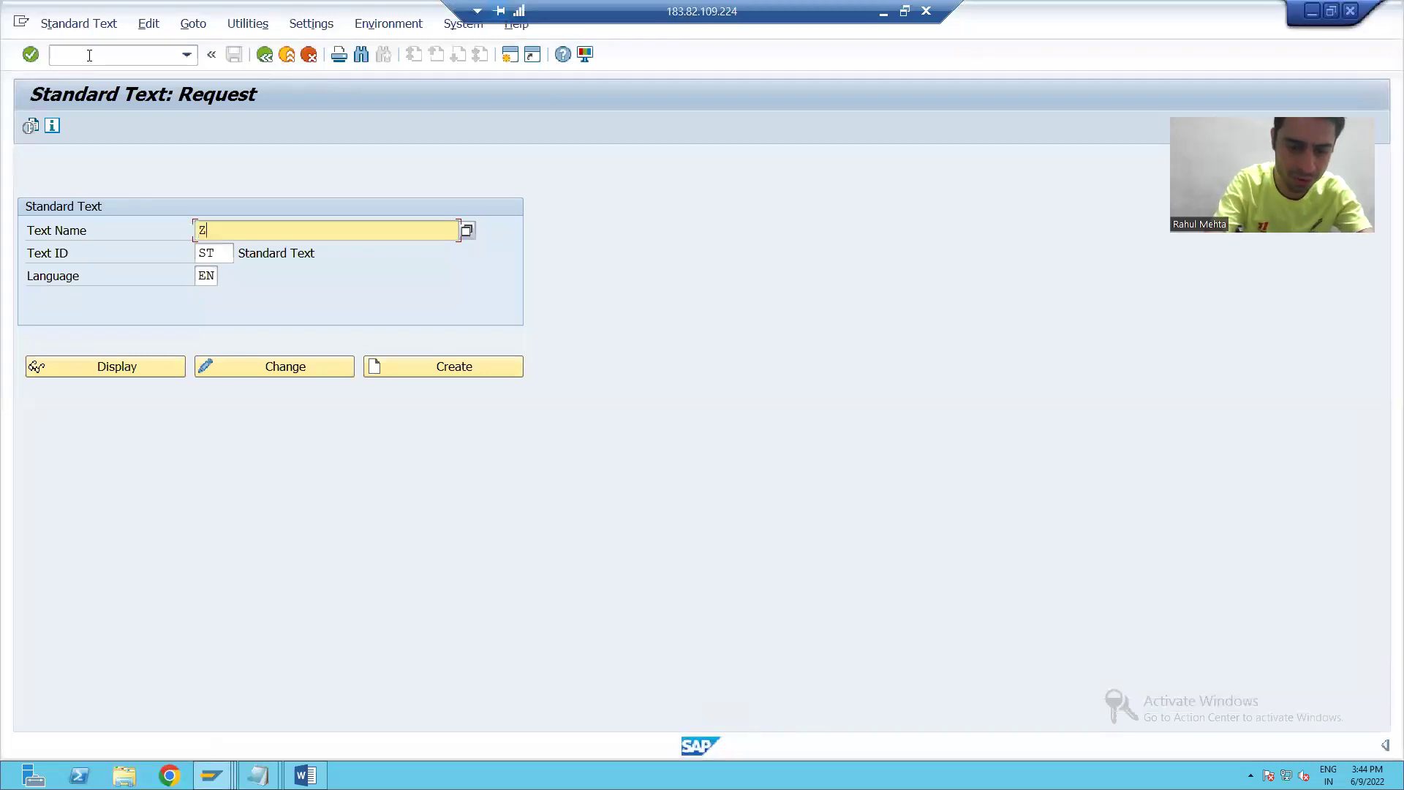
{"action": "type", "text": "IN_"}
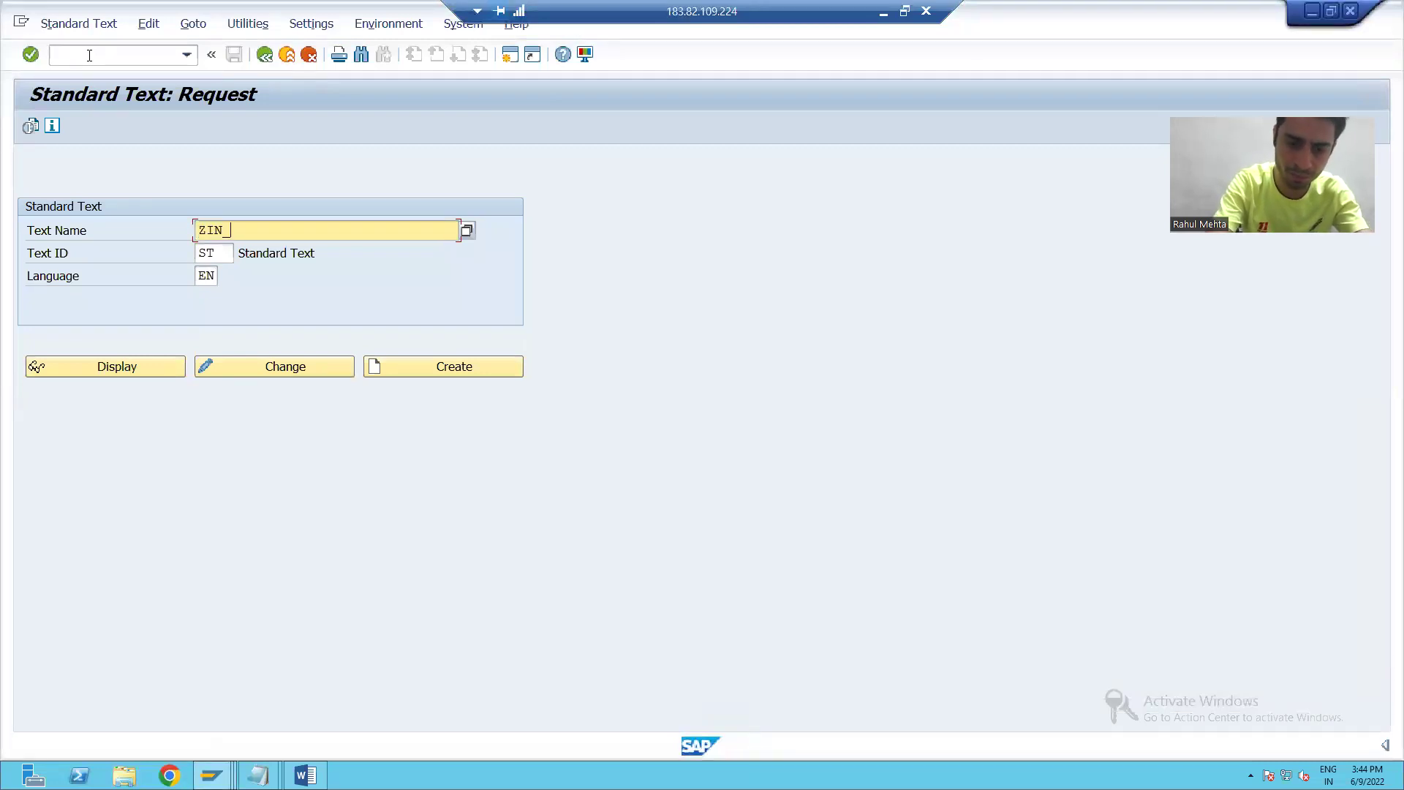
{"action": "type", "text": "ORD_28"}
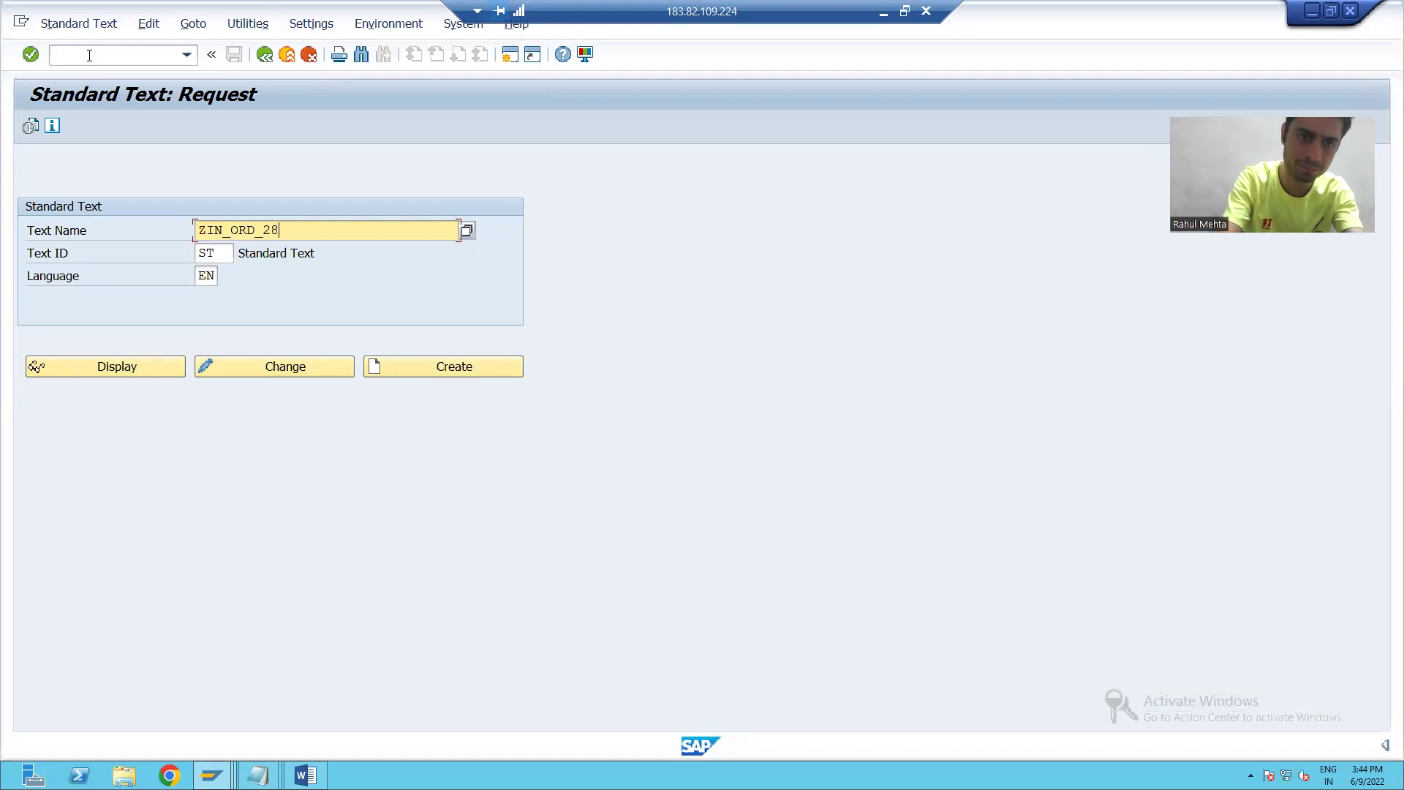
{"action": "key", "text": "shift+Home"}
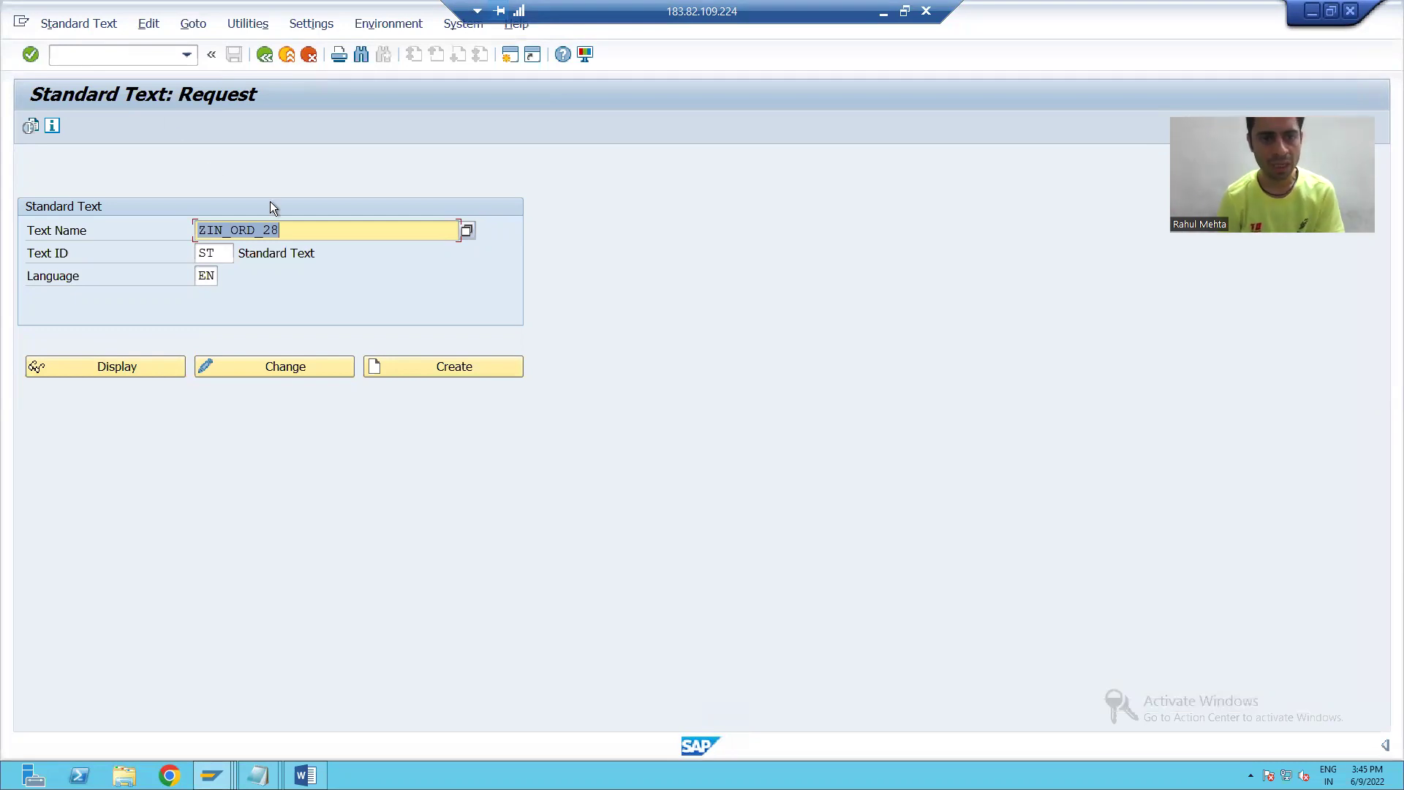
{"action": "left_click", "coordinate": [415, 367]}
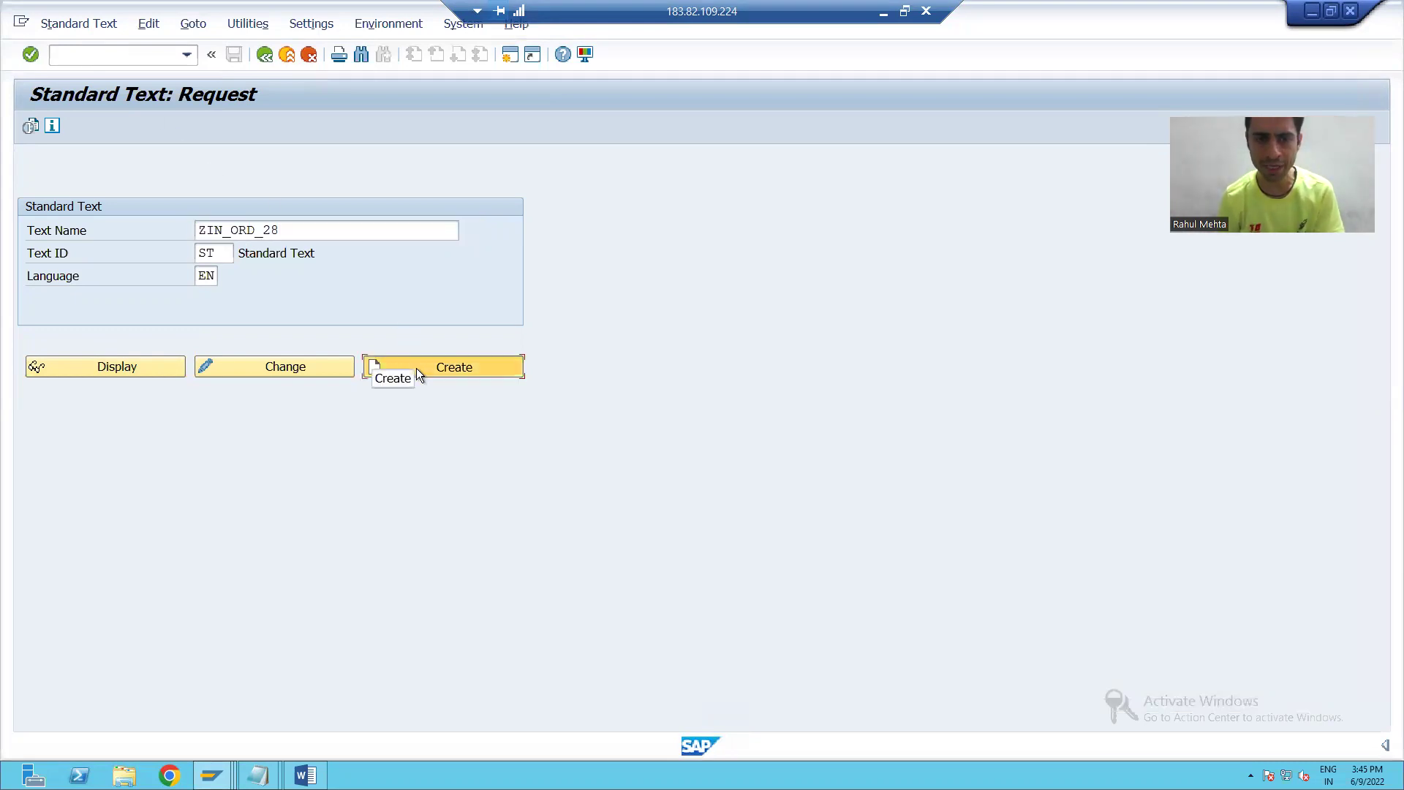
{"action": "left_click", "coordinate": [420, 388]}
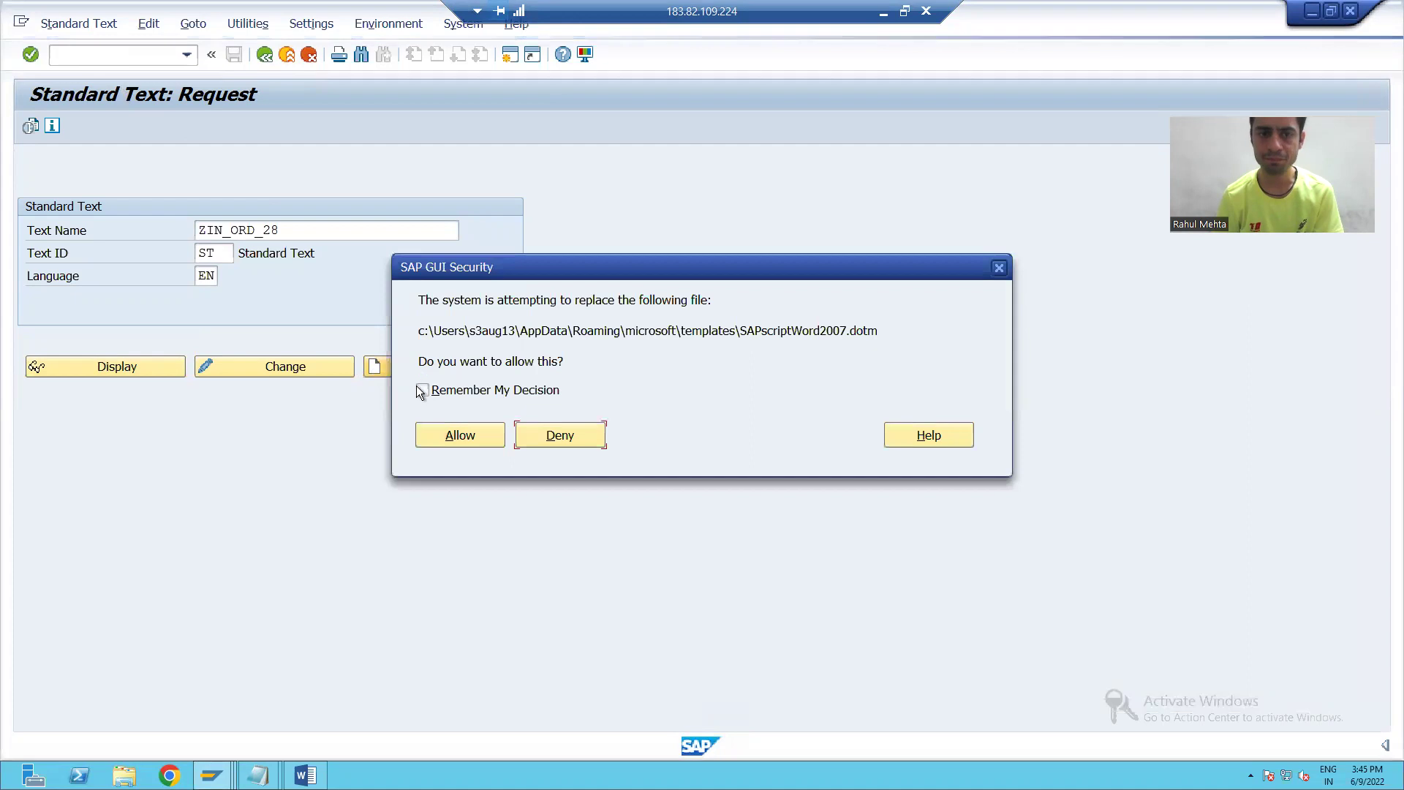
{"action": "left_click", "coordinate": [438, 432]}
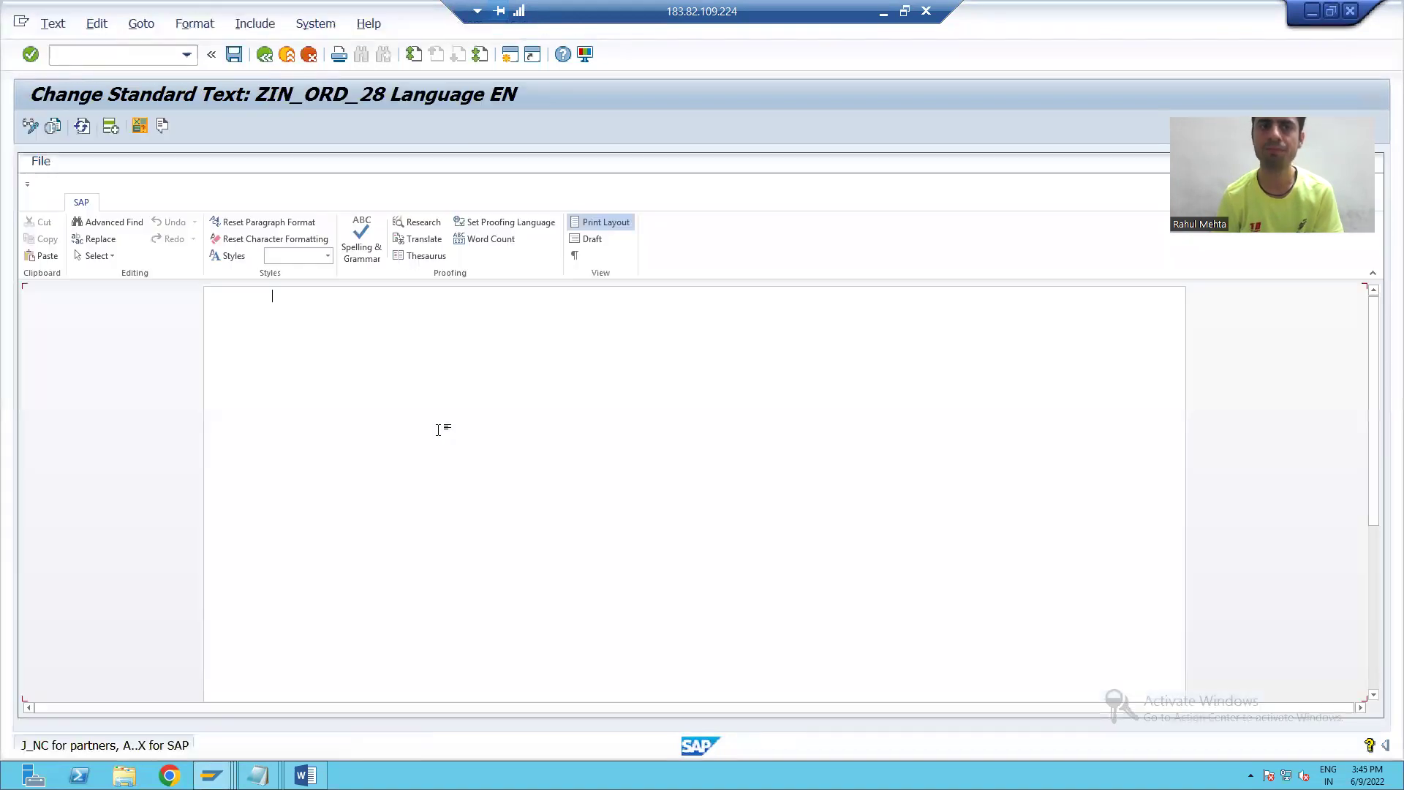
Switch ZIN_ORD_28 to the line editor, enter the line 'Order Details' and save it.
{"action": "left_click", "coordinate": [142, 24]}
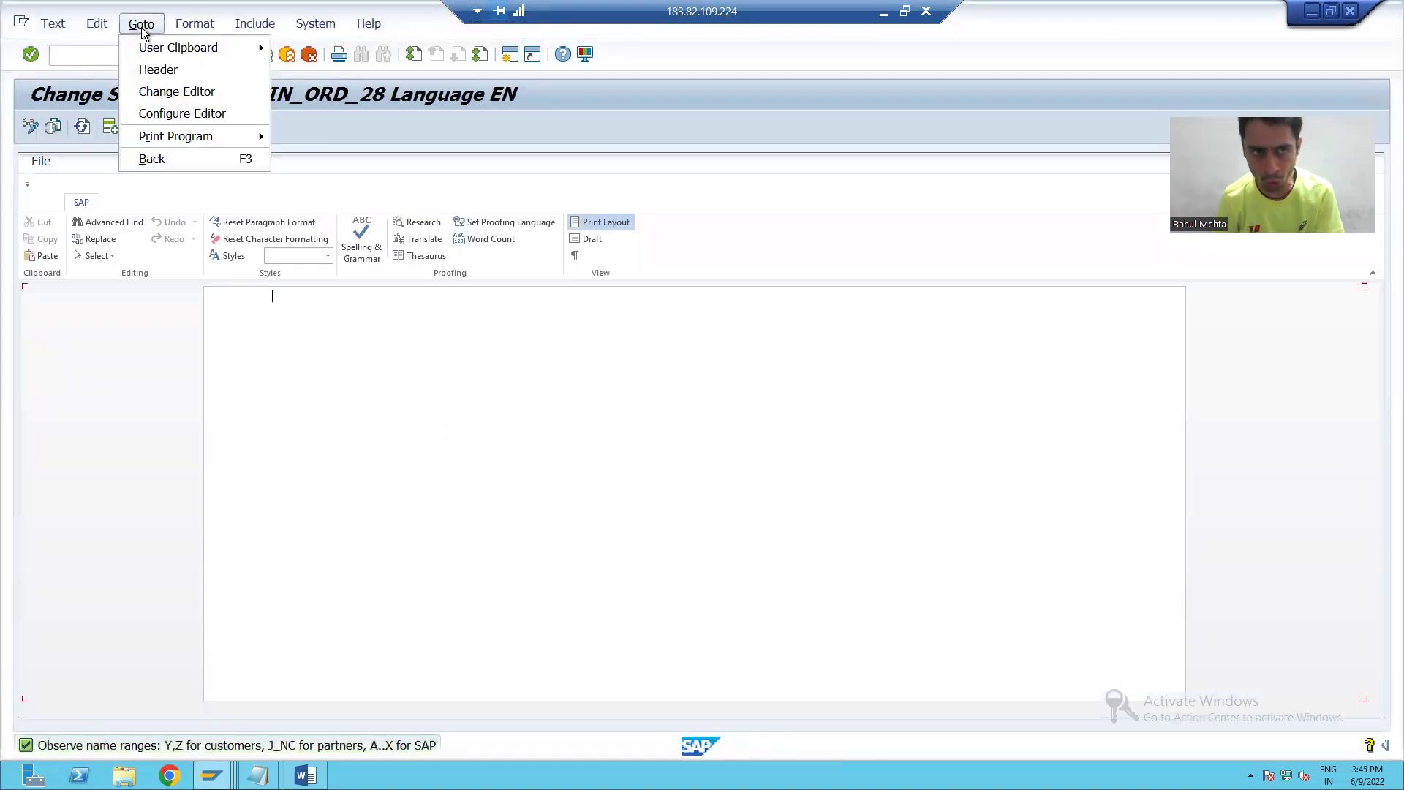
{"action": "left_click", "coordinate": [155, 91]}
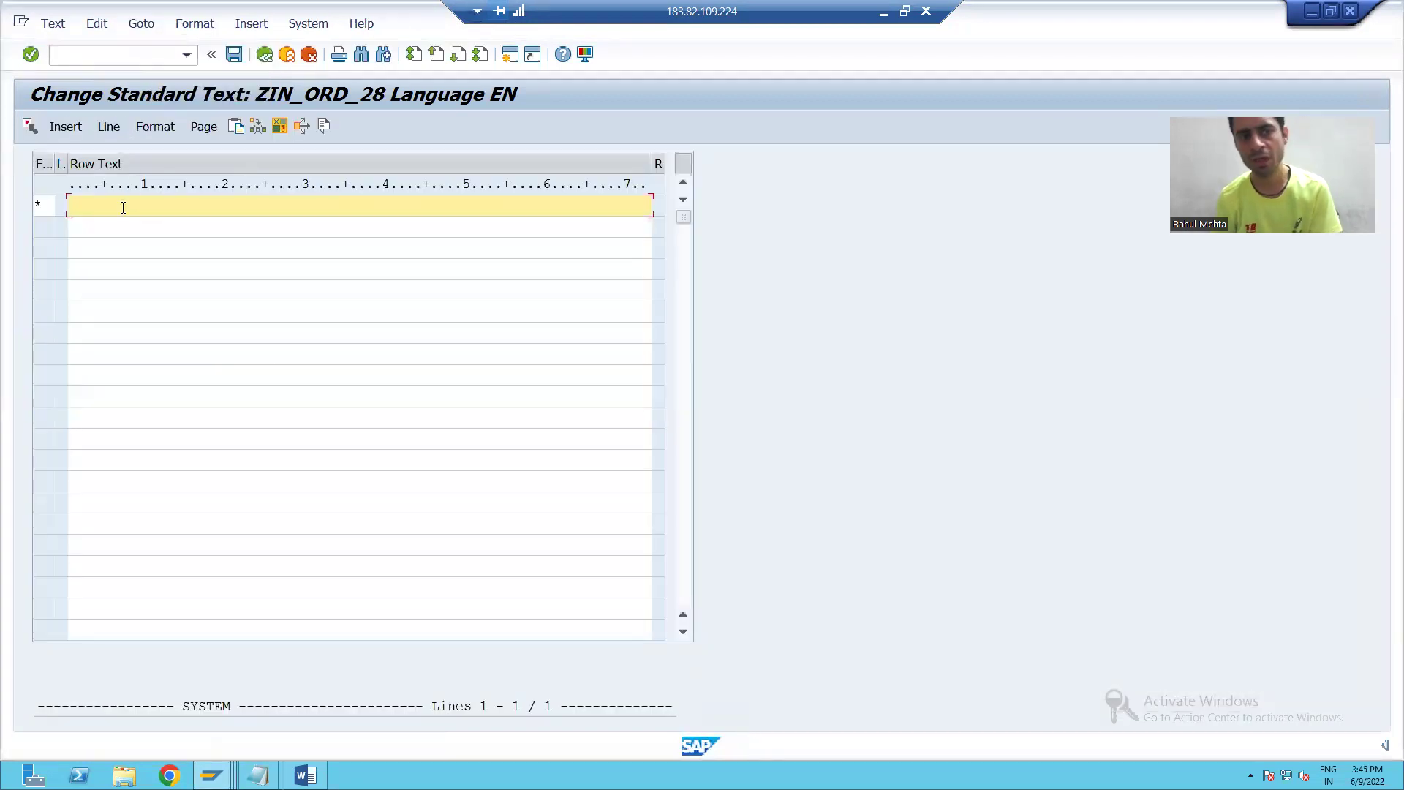
{"action": "type", "text": "O"}
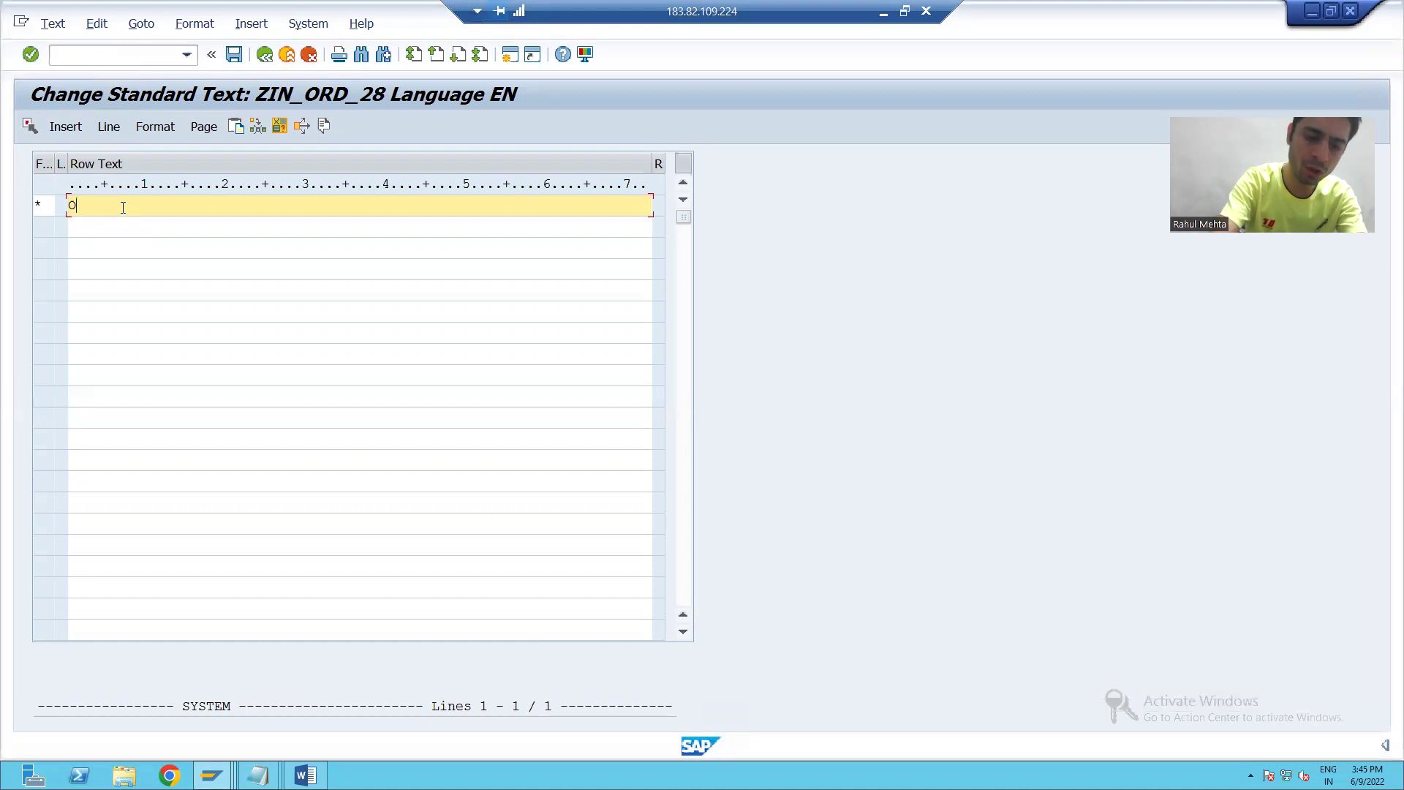
{"action": "type", "text": "rder Details"}
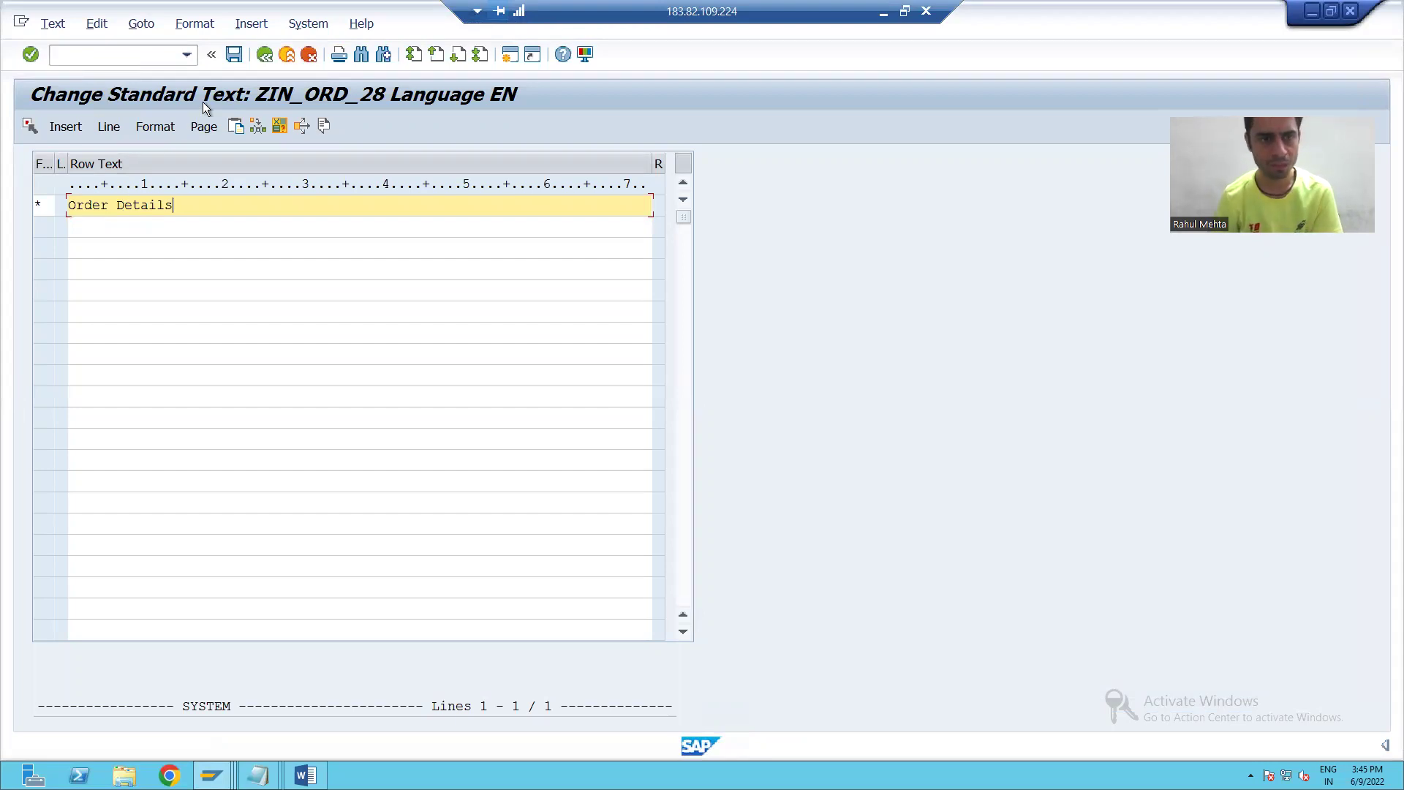
{"action": "left_click", "coordinate": [232, 56]}
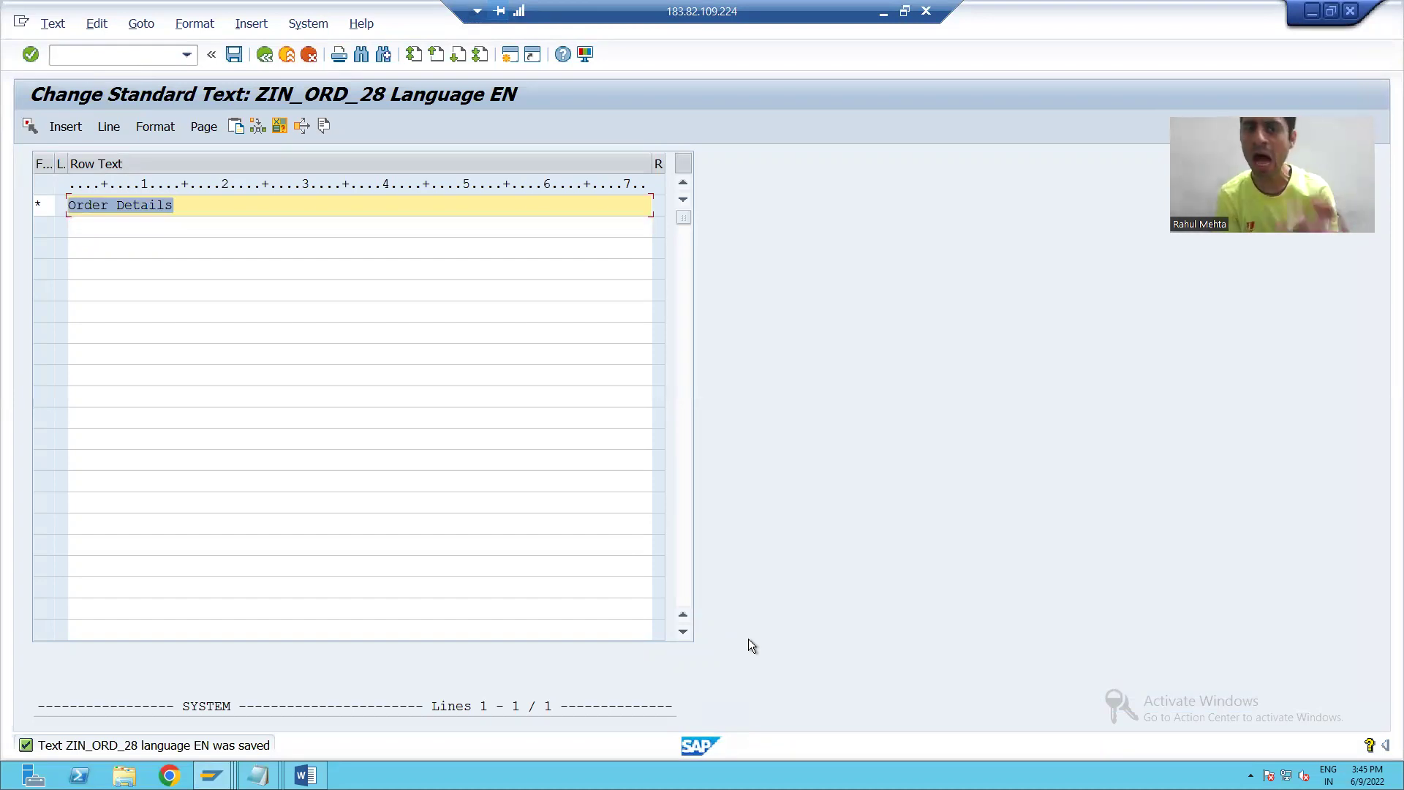
{"action": "key", "text": "alt+Tab"}
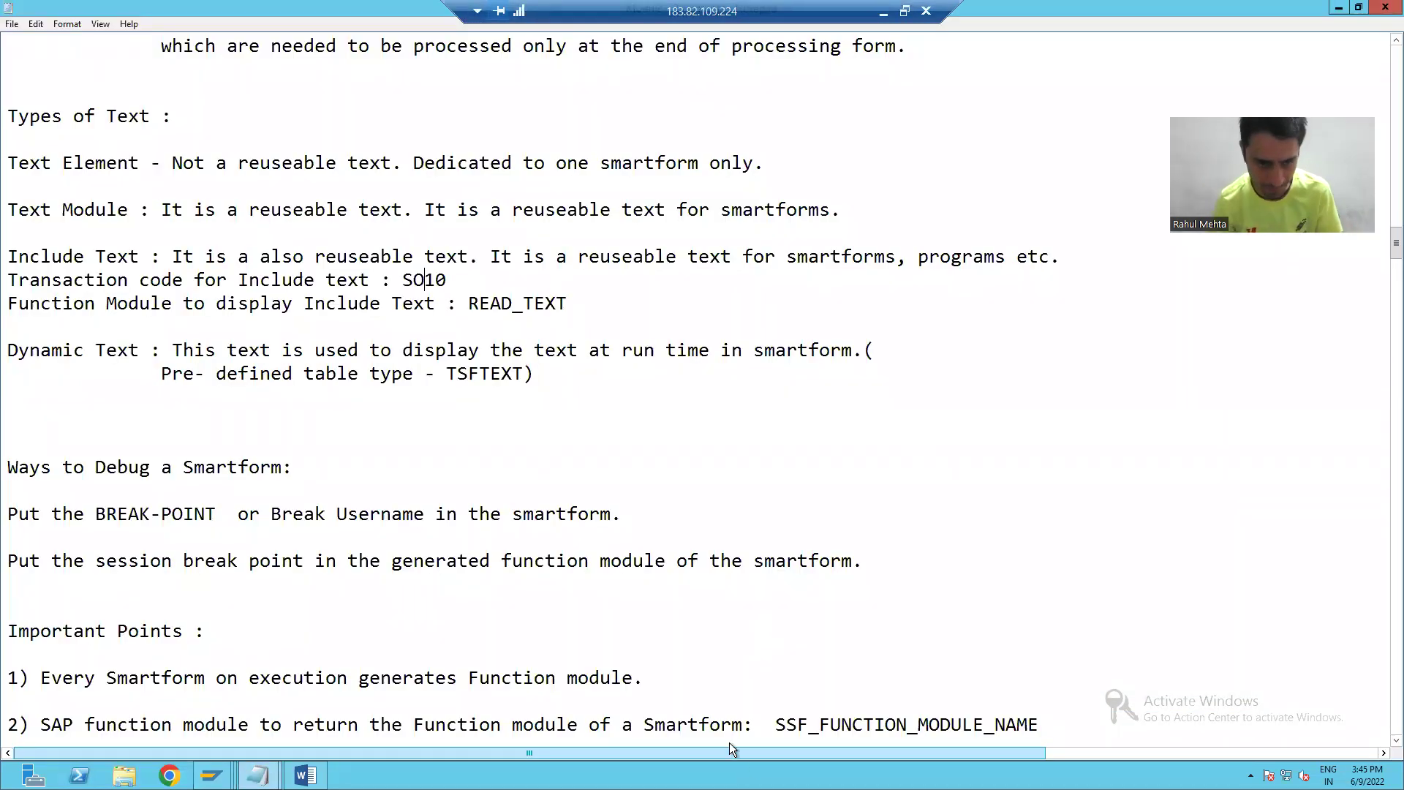
Bring the ZSF_ORDER_28 Form Builder back and open the text type list for node %TEXT1.
{"action": "mouse_move", "coordinate": [212, 775]}
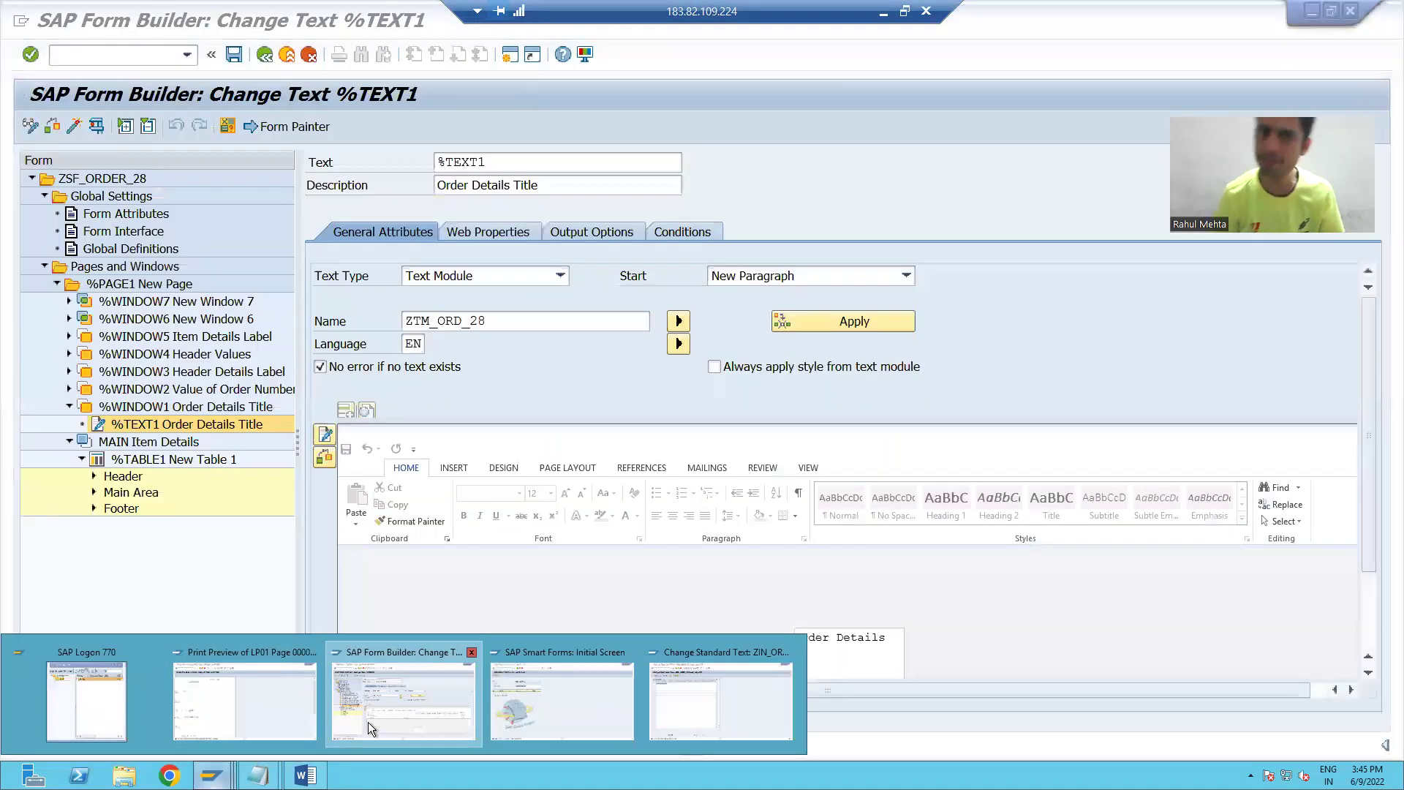
{"action": "left_click", "coordinate": [367, 721]}
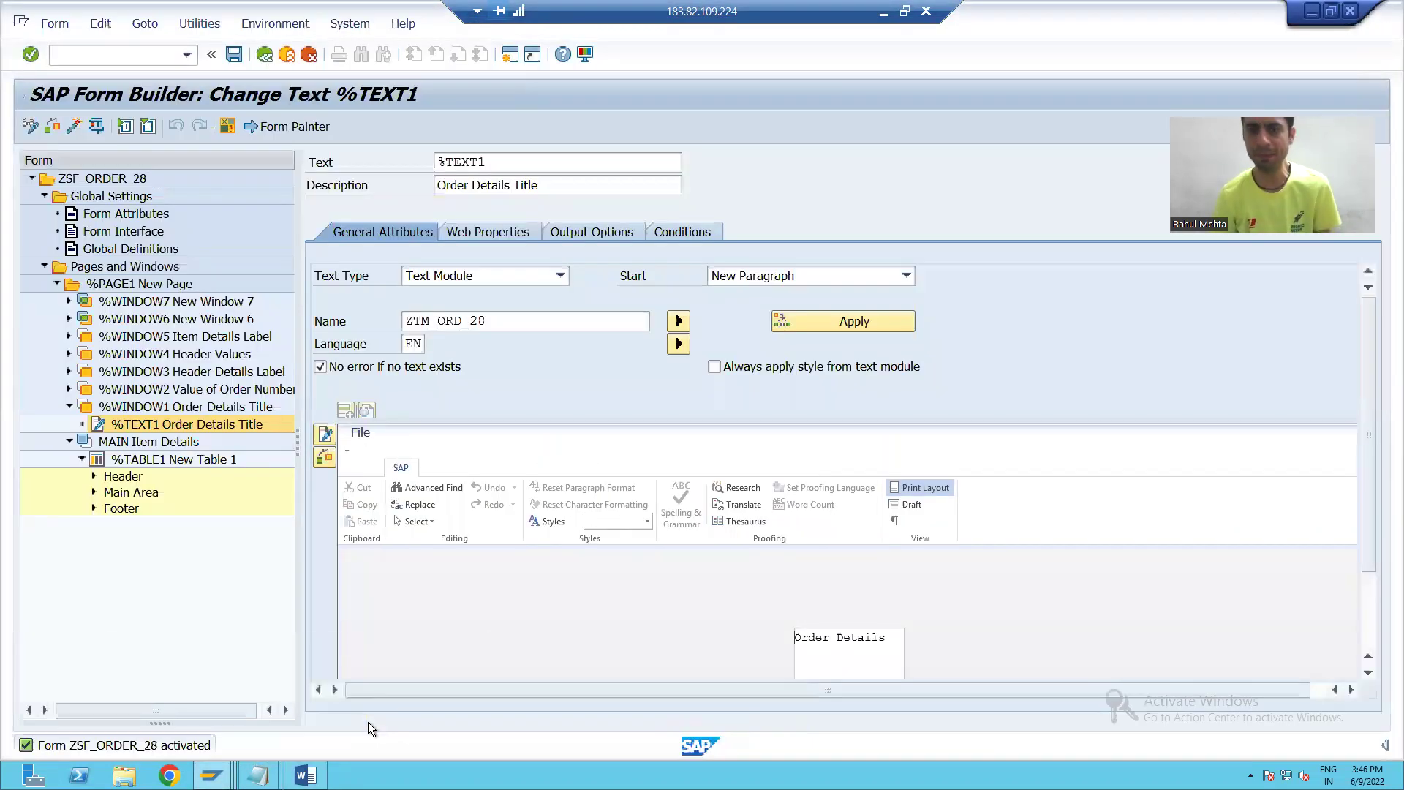
{"action": "left_click", "coordinate": [485, 275]}
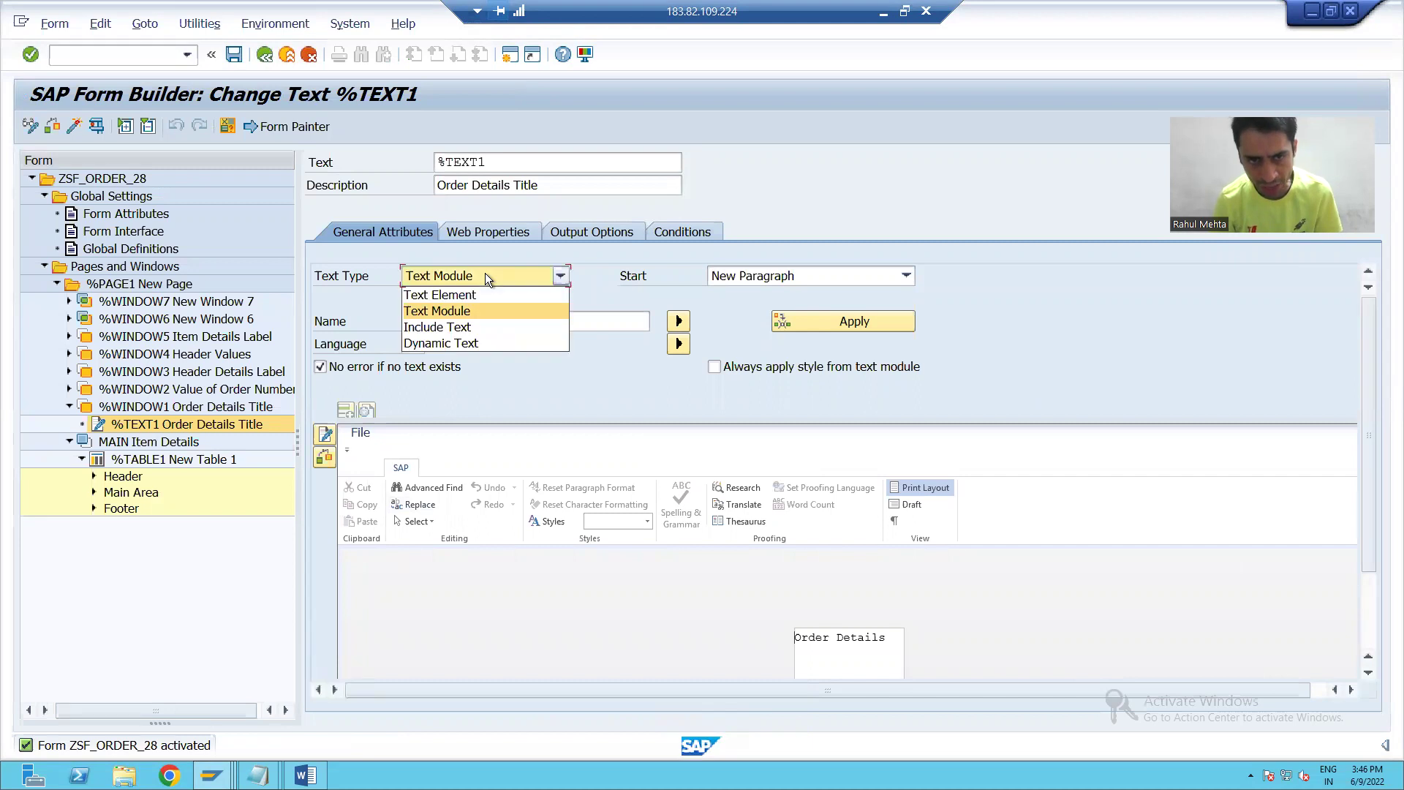
Change node %TEXT1's text type to Include Text, confirming the change.
{"action": "left_click", "coordinate": [453, 327]}
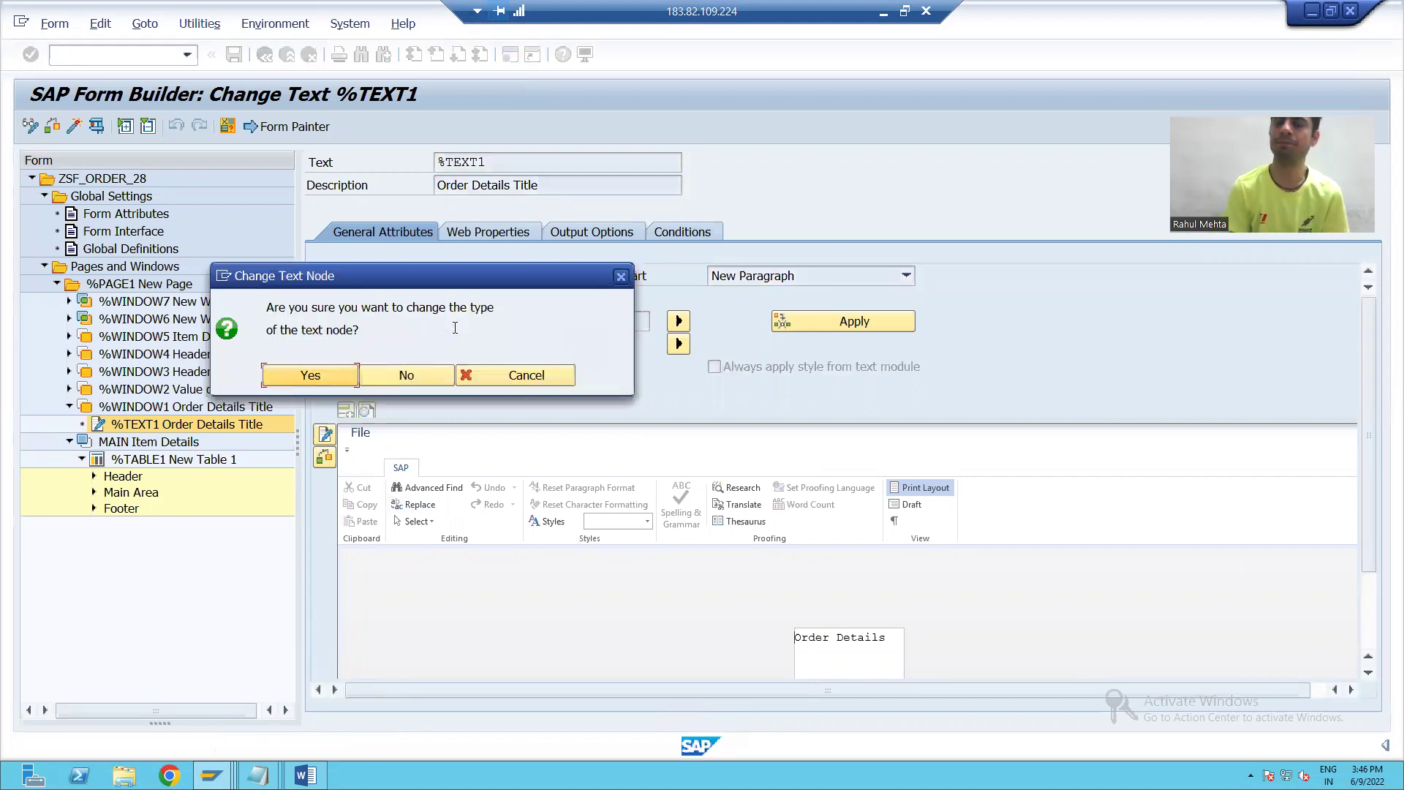
{"action": "left_click", "coordinate": [300, 375]}
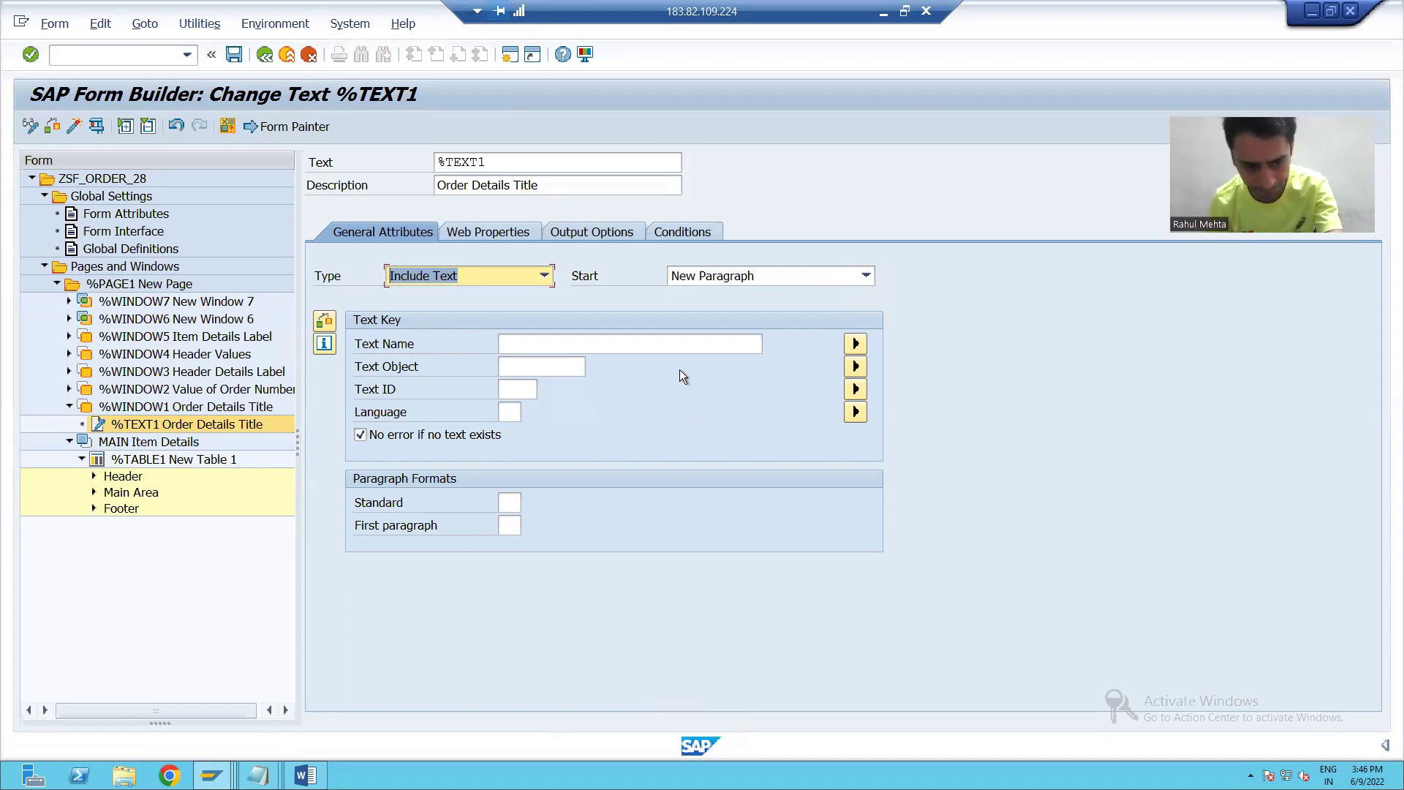
{"action": "key", "text": "alt+Tab"}
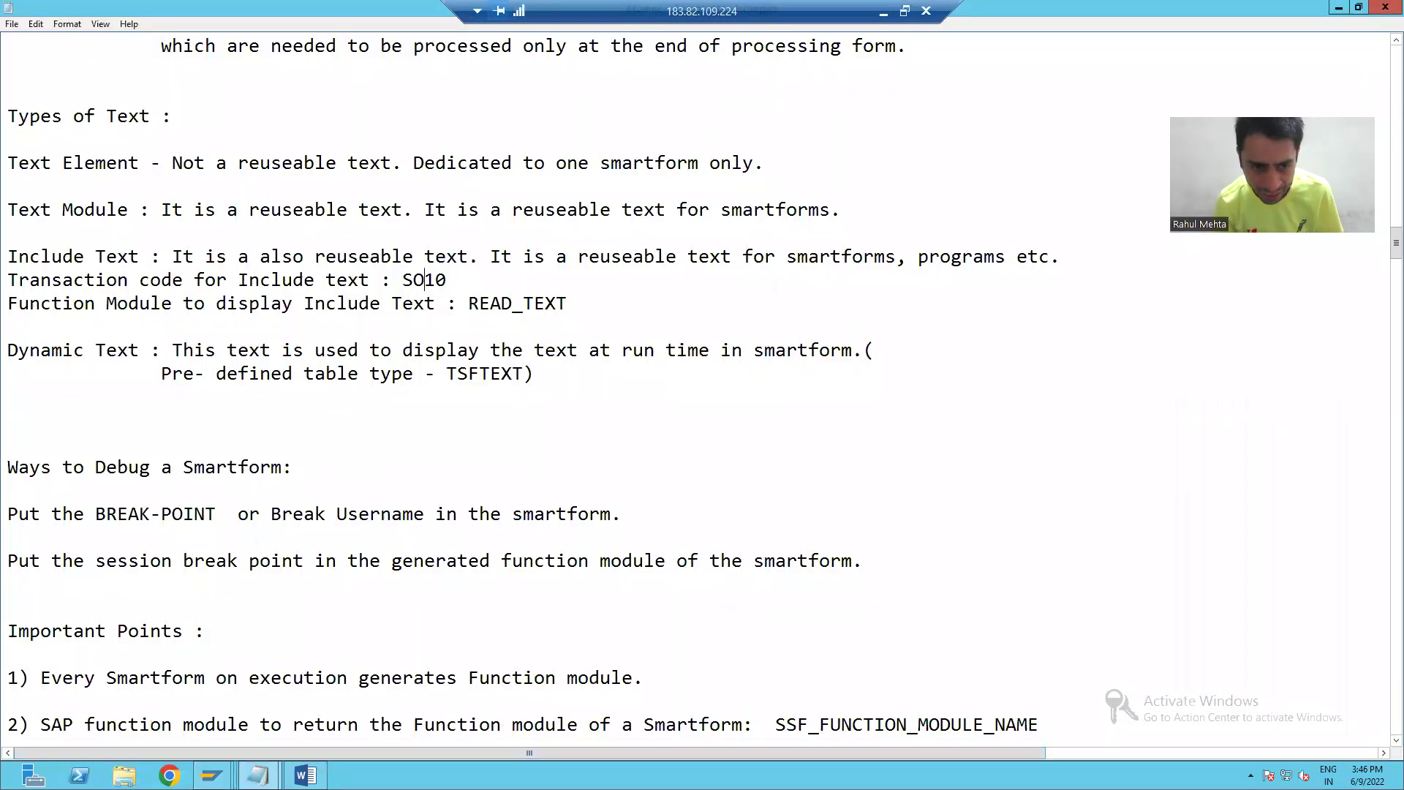
Open the header of standard text ZIN_ORD_28 in SO10.
{"action": "mouse_move", "coordinate": [211, 773]}
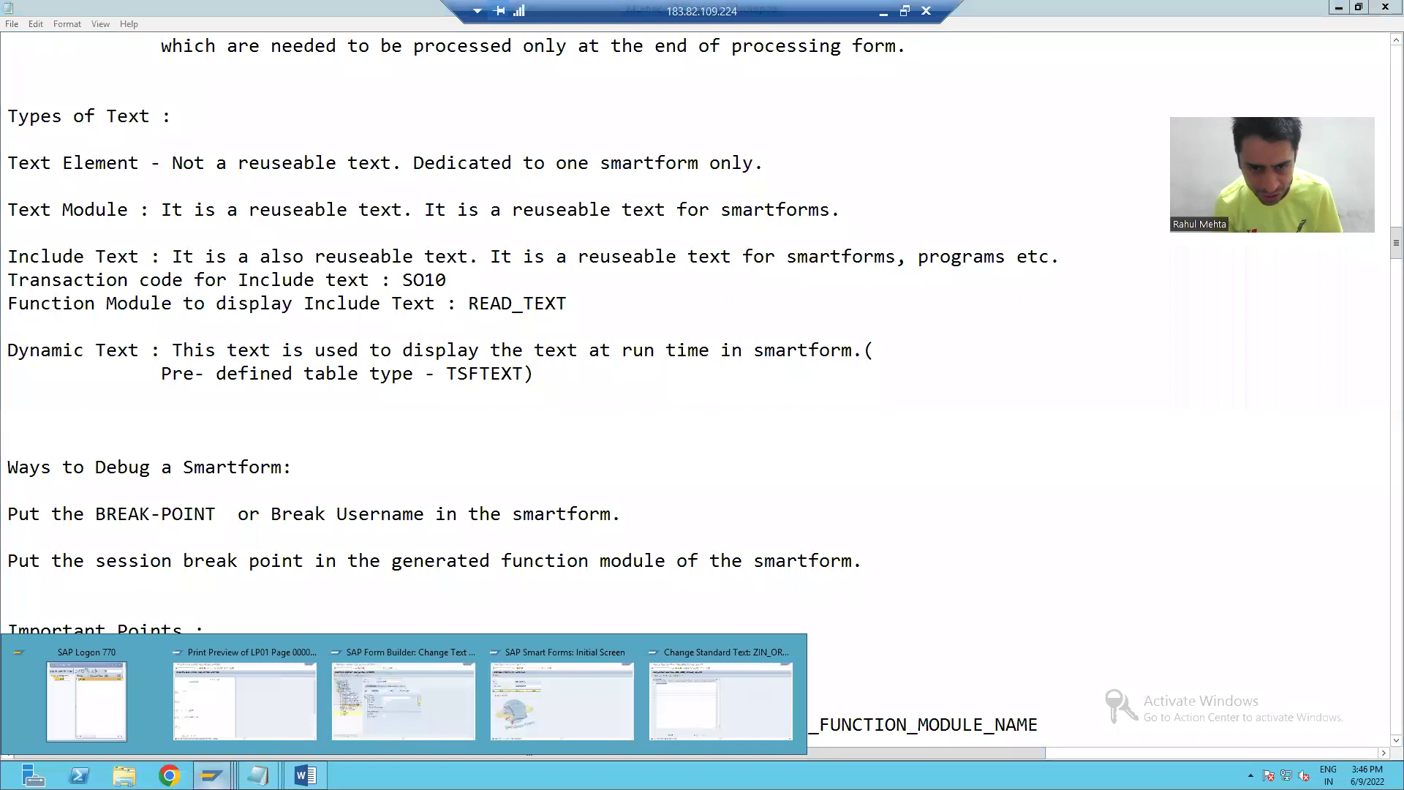
{"action": "left_click", "coordinate": [712, 718]}
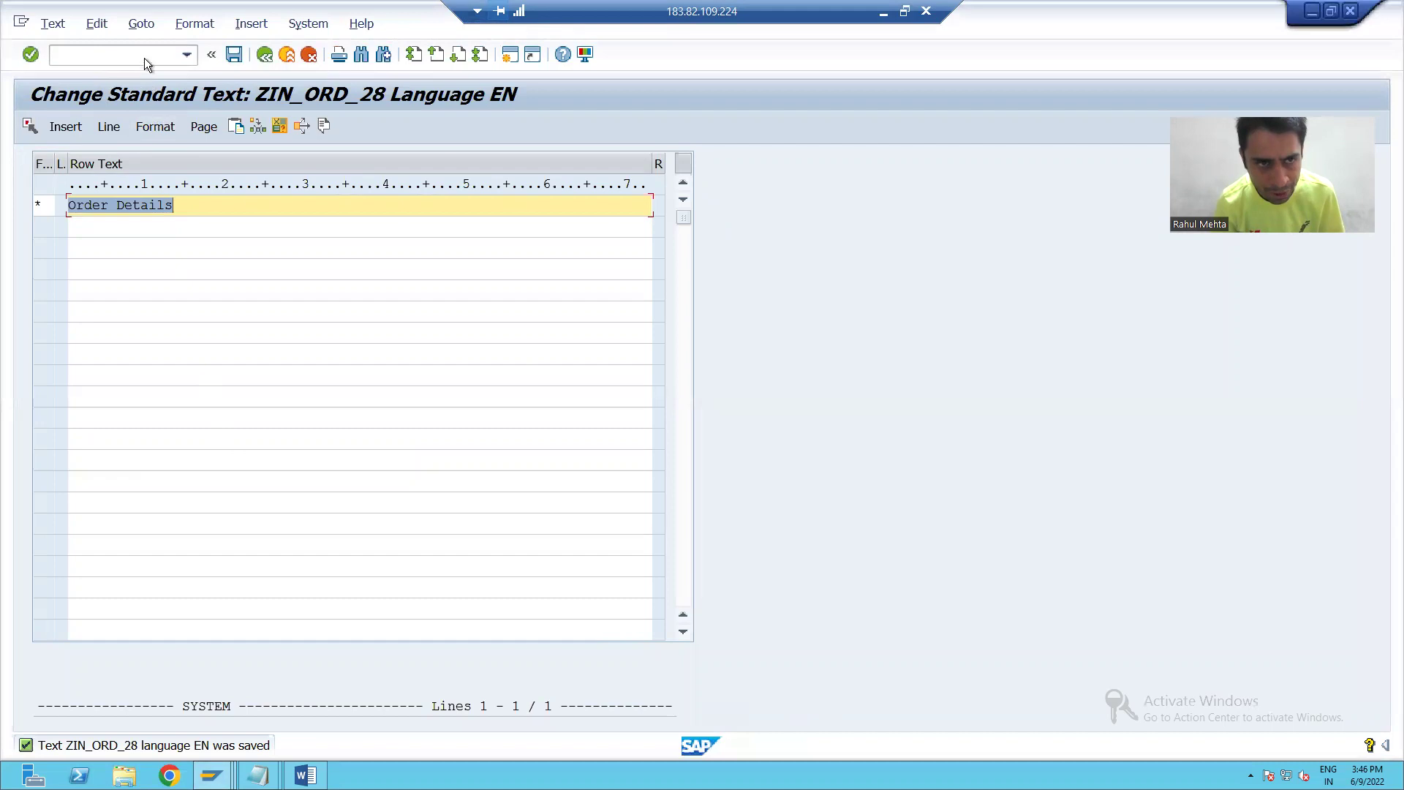
{"action": "left_click", "coordinate": [142, 26]}
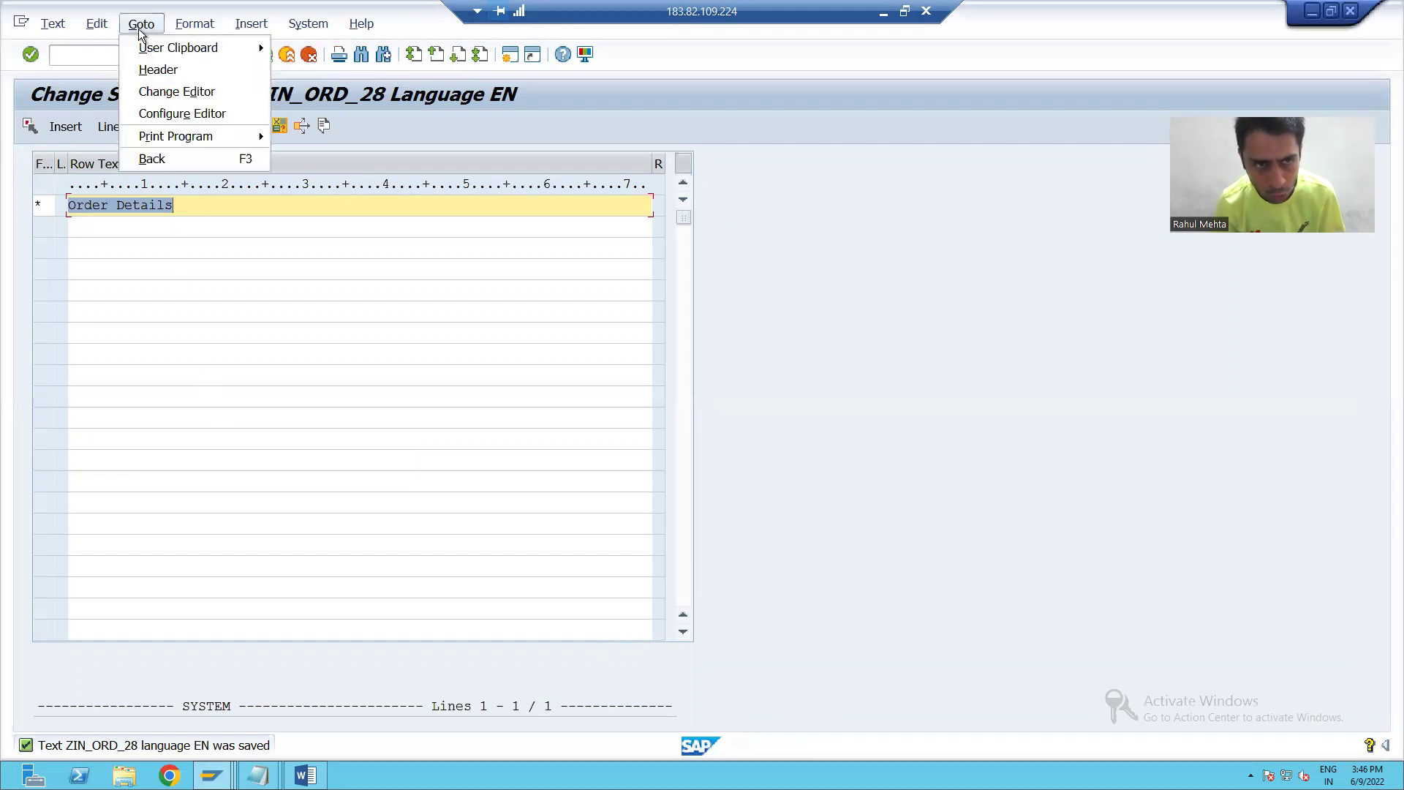
{"action": "left_click", "coordinate": [153, 69]}
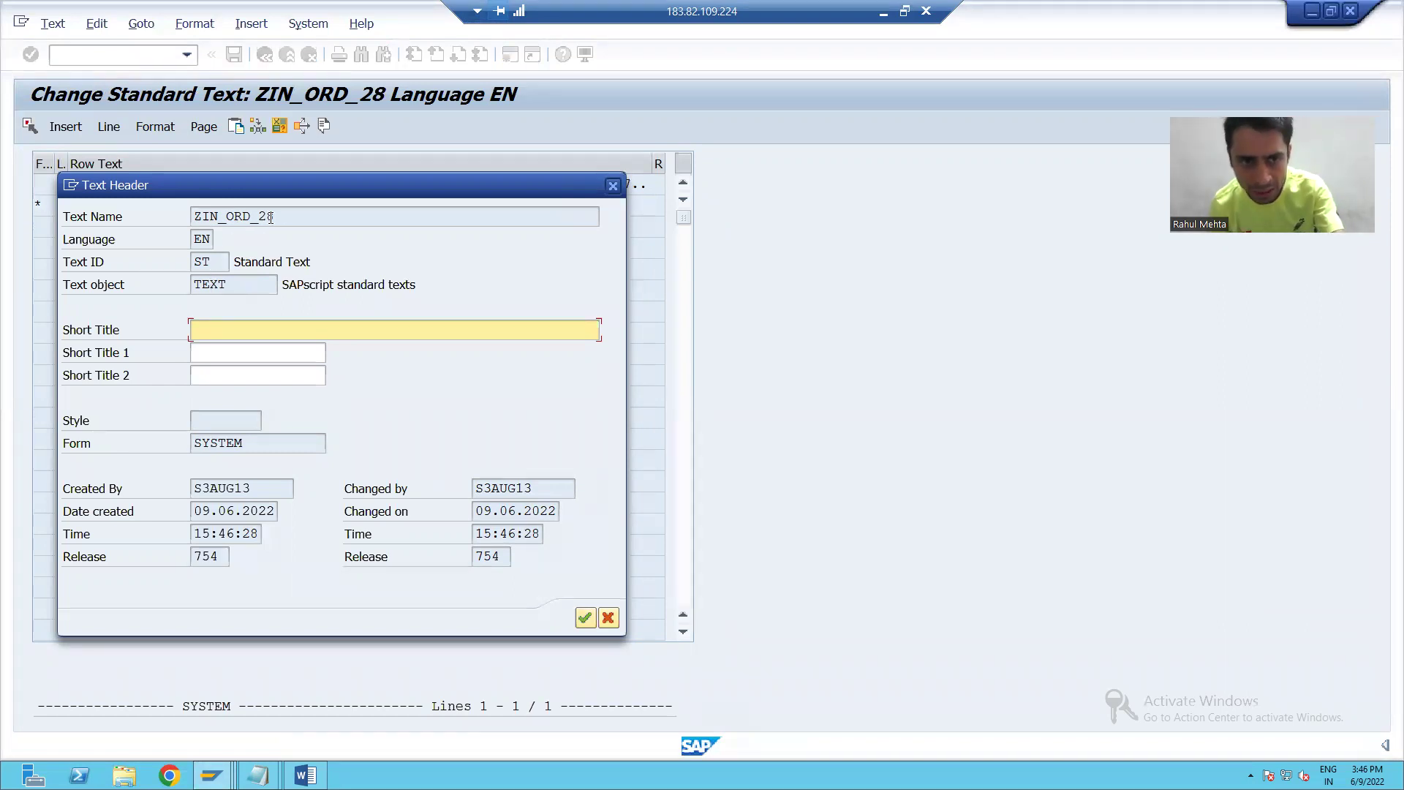
Copy the text name ZIN_ORD_28 and return to the Form Builder.
{"action": "left_click_drag", "start_coordinate": [284, 216], "coordinate": [192, 227]}
{"action": "key", "text": "ctrl+c"}
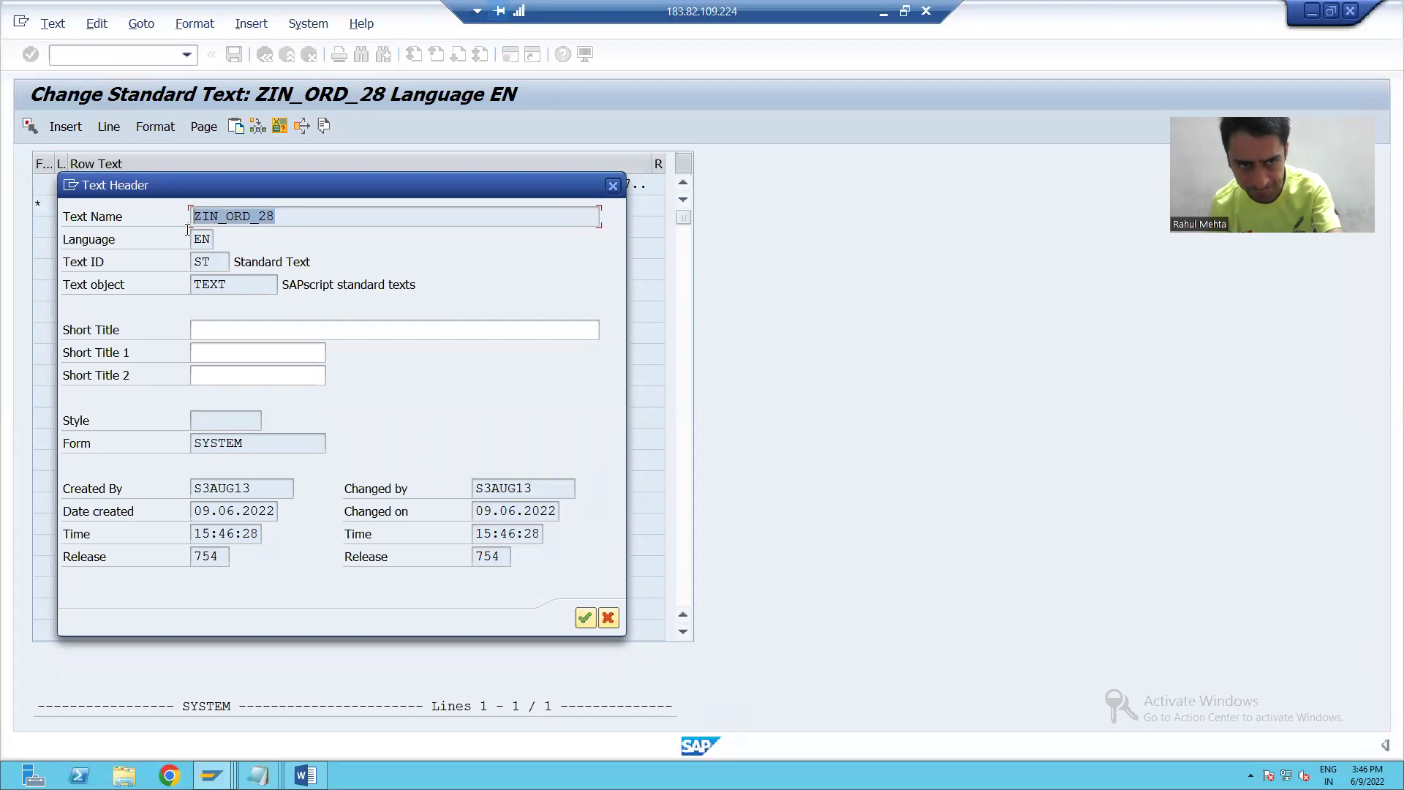
{"action": "key", "text": "alt+Tab"}
{"action": "key", "text": "alt+Tab"}
{"action": "mouse_move", "coordinate": [211, 775]}
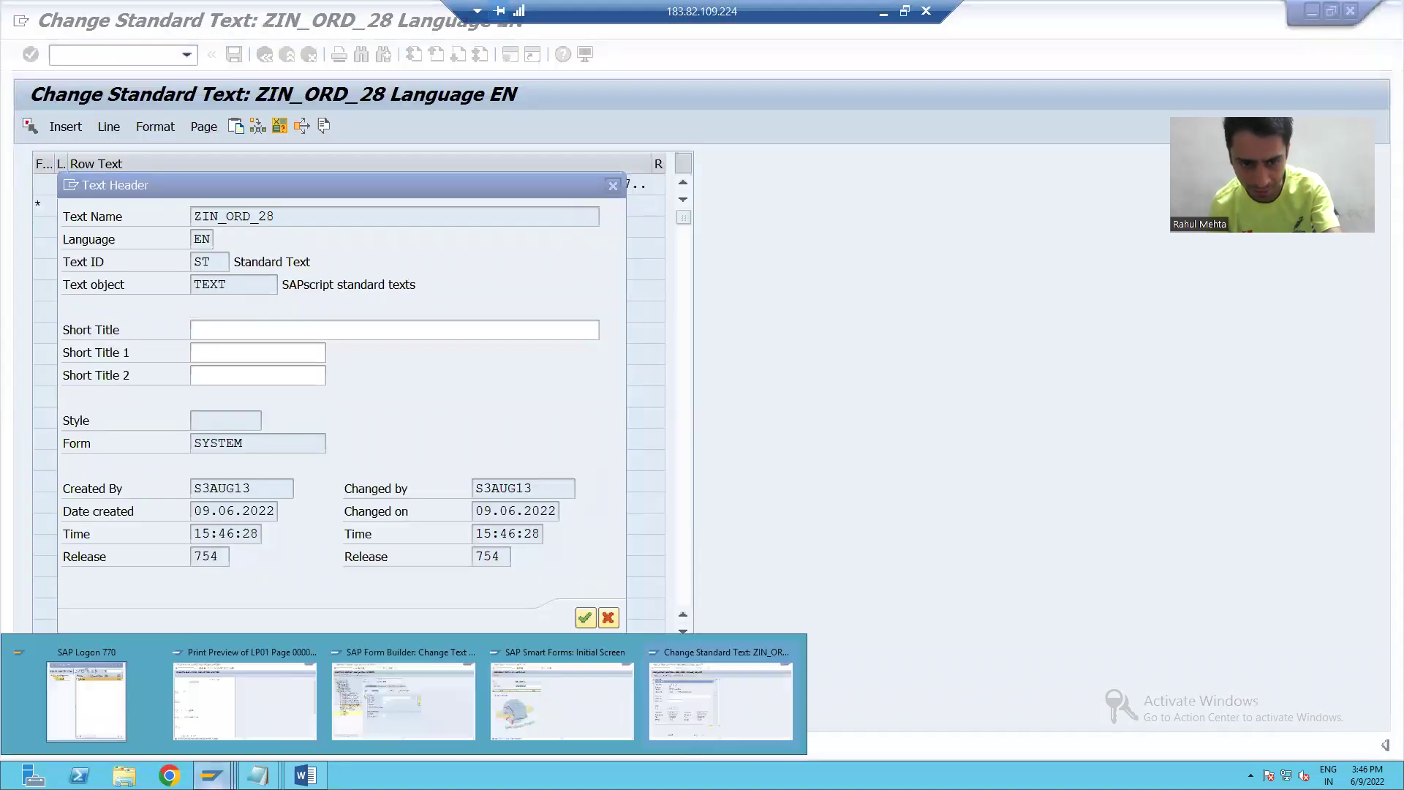
{"action": "left_click", "coordinate": [398, 710]}
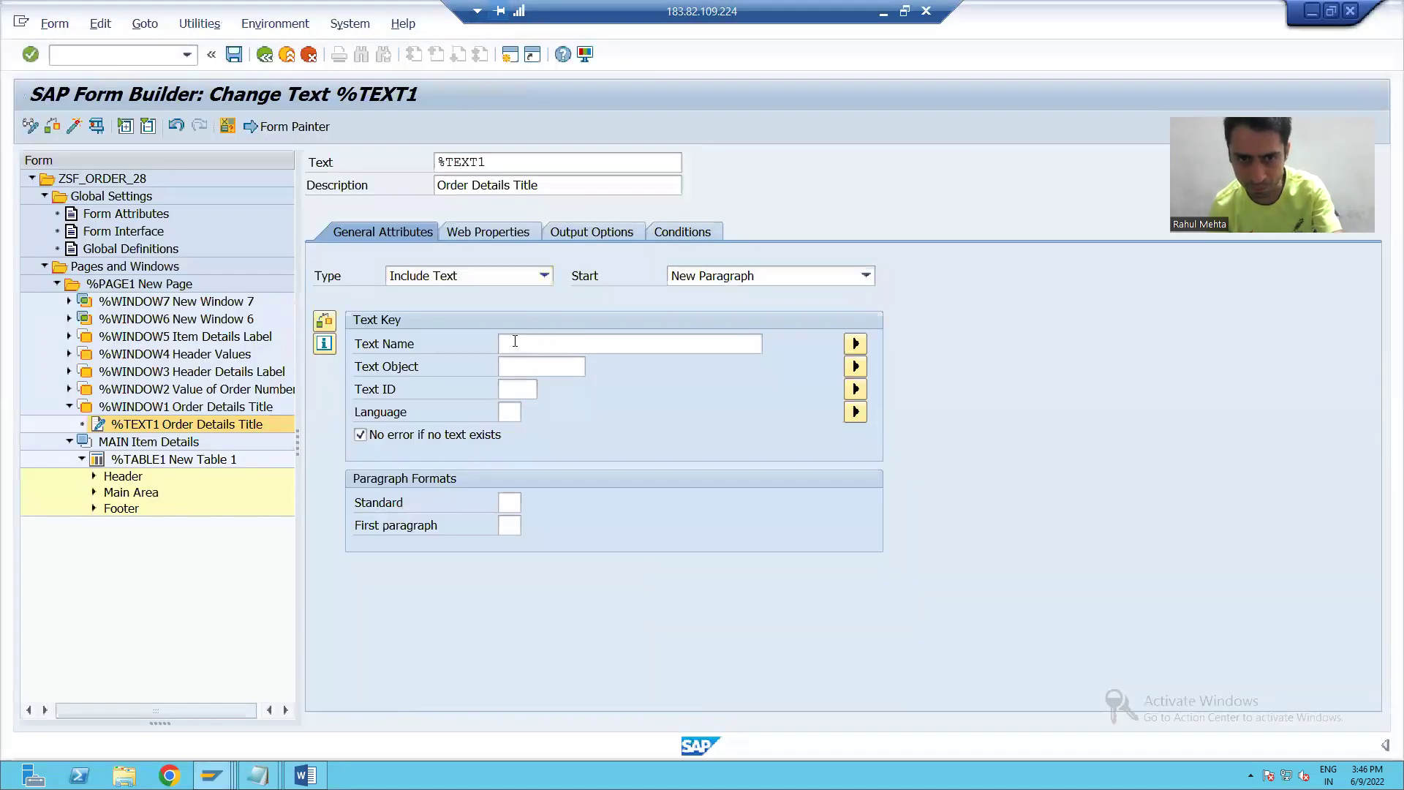
Paste ZIN_ORD_28 as the include text name and copy the object value TEXT from the header.
{"action": "left_click", "coordinate": [515, 342]}
{"action": "key", "text": "ctrl+v"}
{"action": "left_click", "coordinate": [521, 365]}
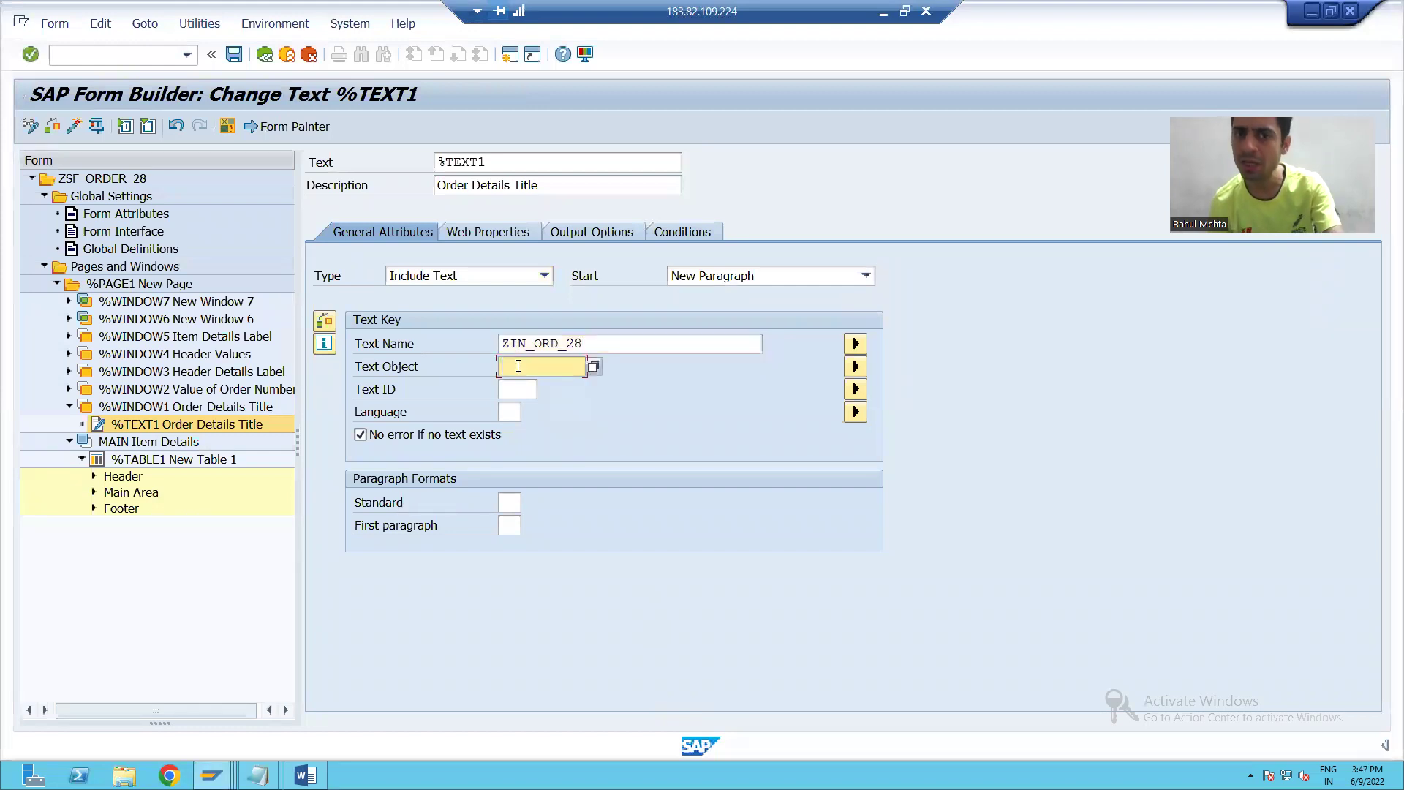
{"action": "double_click", "coordinate": [520, 365]}
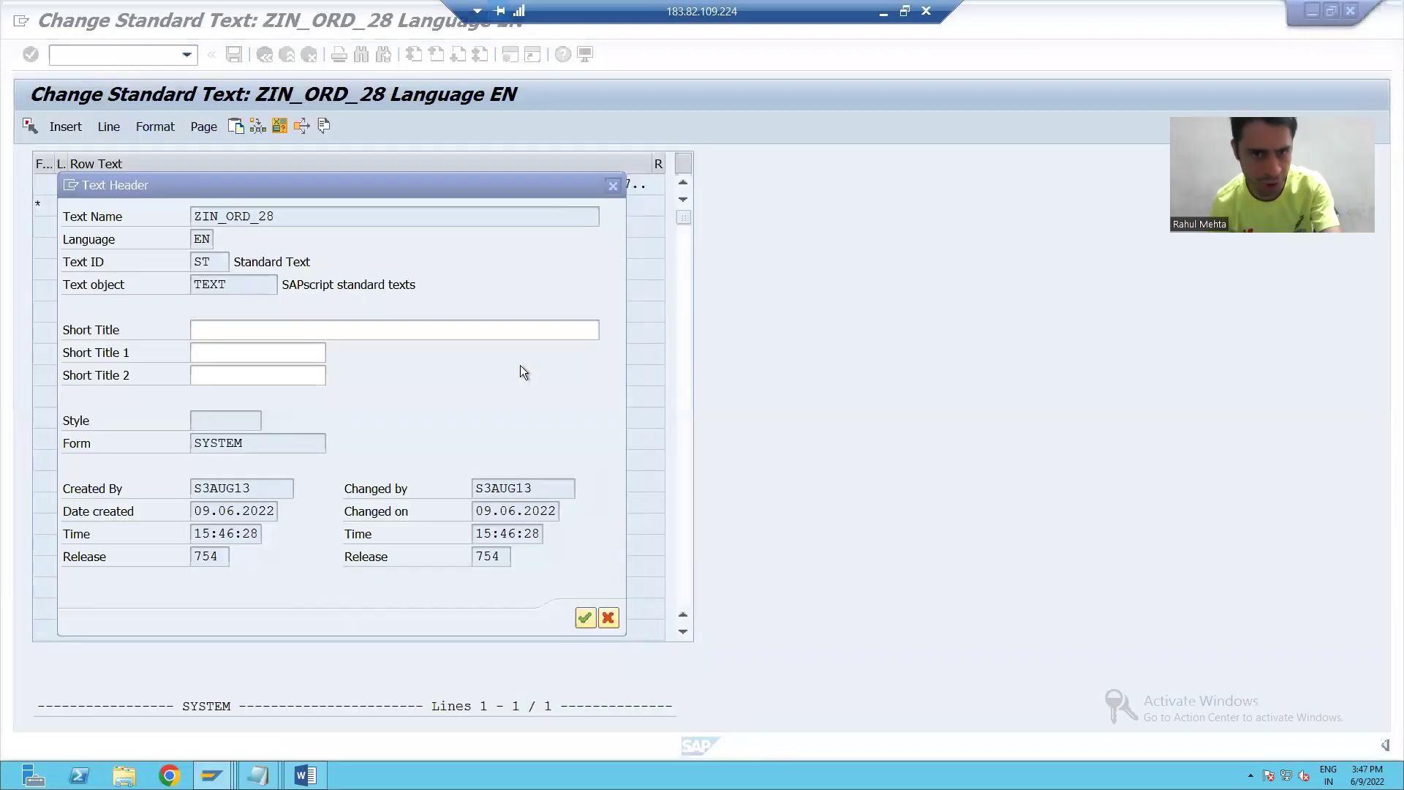
{"action": "left_click_drag", "start_coordinate": [233, 285], "coordinate": [190, 285]}
{"action": "key", "text": "ctrl+c"}
{"action": "key", "text": "alt+Tab"}
Fill in the include text's object TEXT, ID ST and language EN.
{"action": "left_click", "coordinate": [514, 367]}
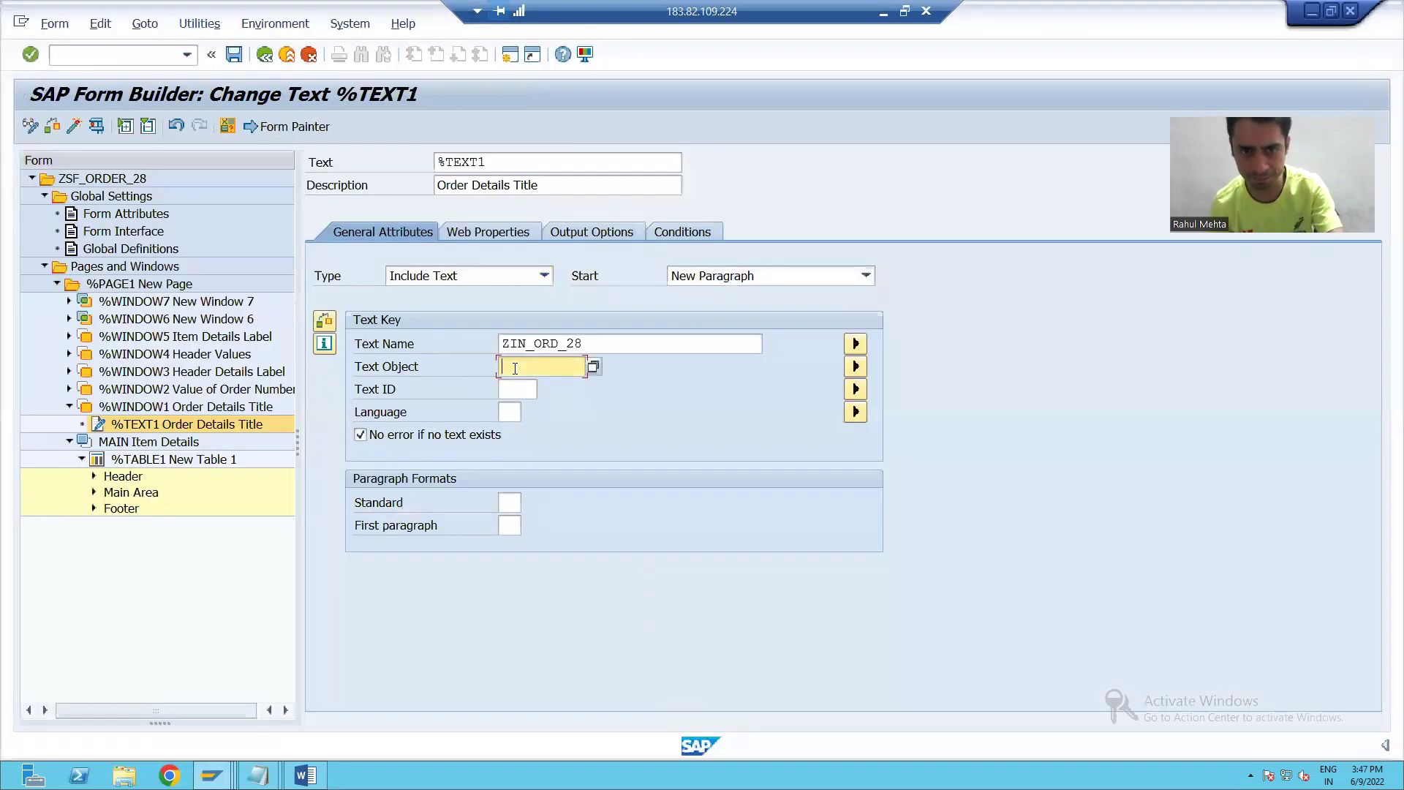
{"action": "key", "text": "ctrl+v"}
{"action": "left_click", "coordinate": [519, 391]}
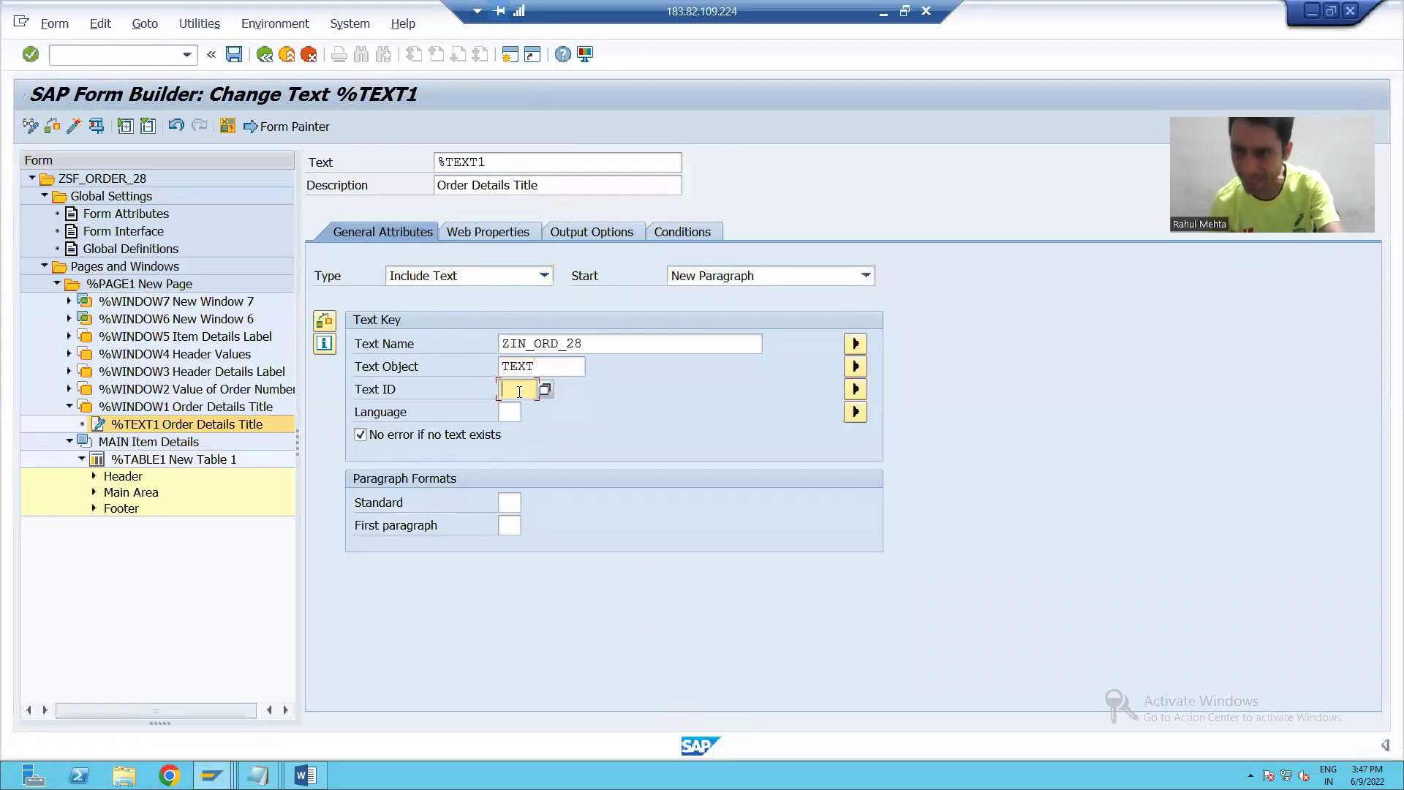
{"action": "double_click", "coordinate": [520, 392]}
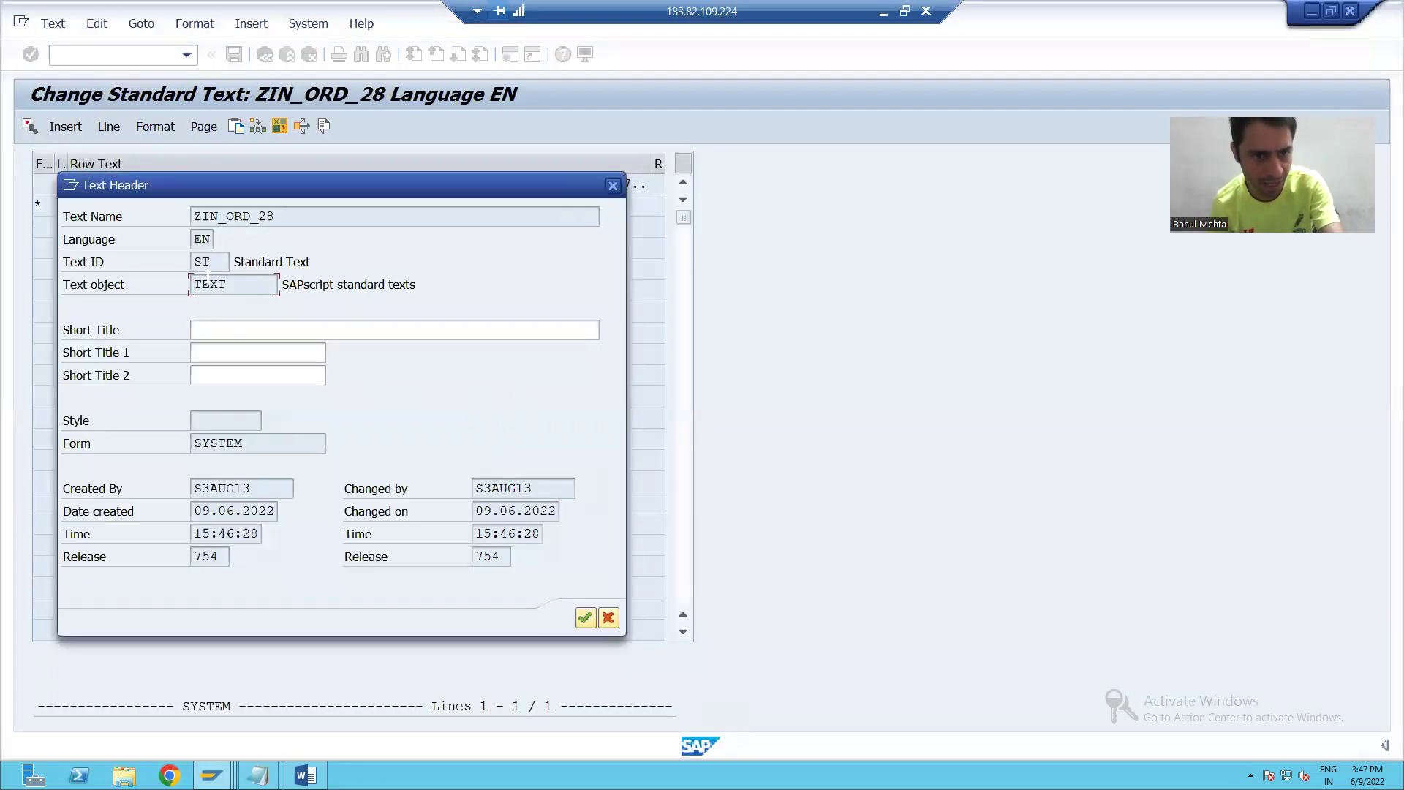
{"action": "key", "text": "F3"}
{"action": "left_click", "coordinate": [512, 393]}
{"action": "type", "text": "ST"}
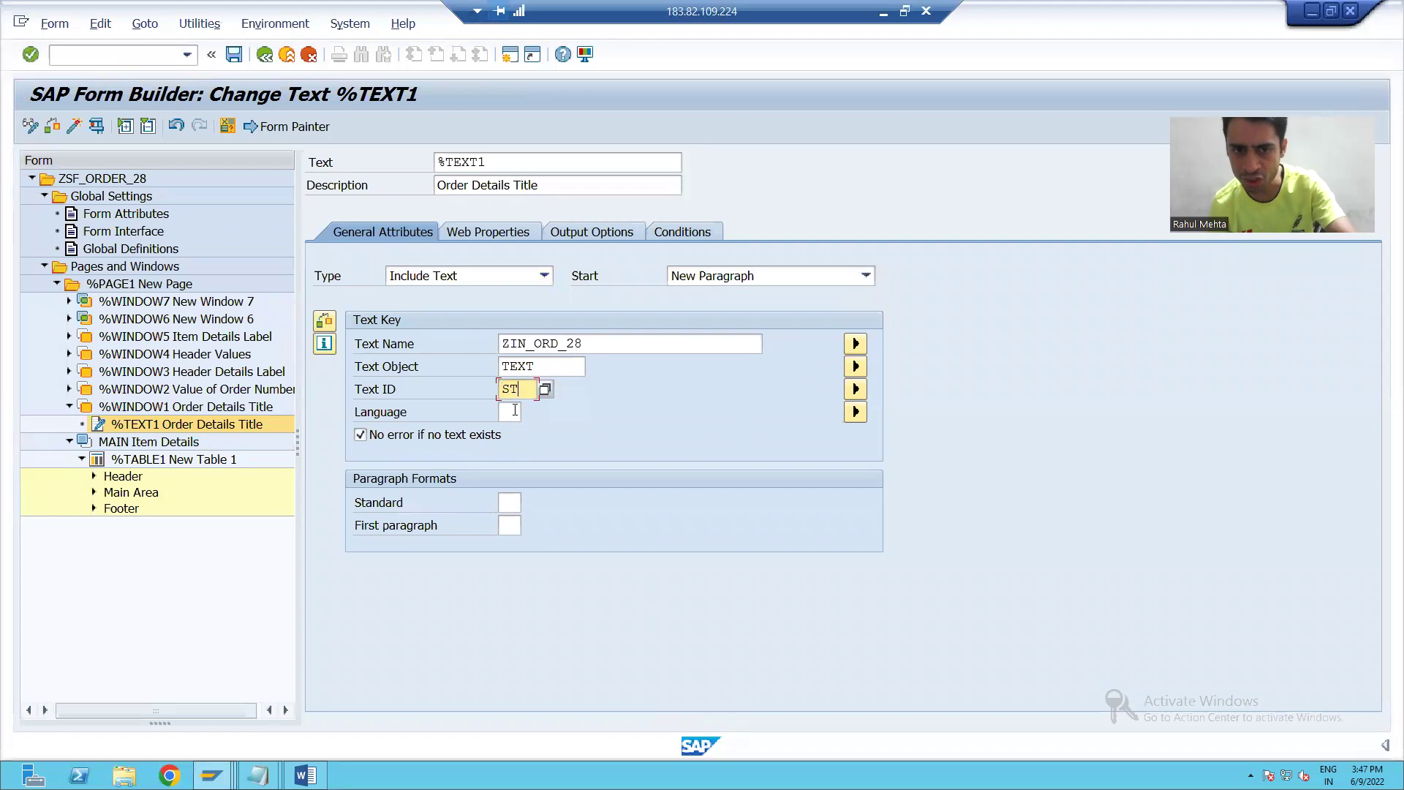
{"action": "left_click", "coordinate": [512, 413]}
{"action": "type", "text": "EN"}
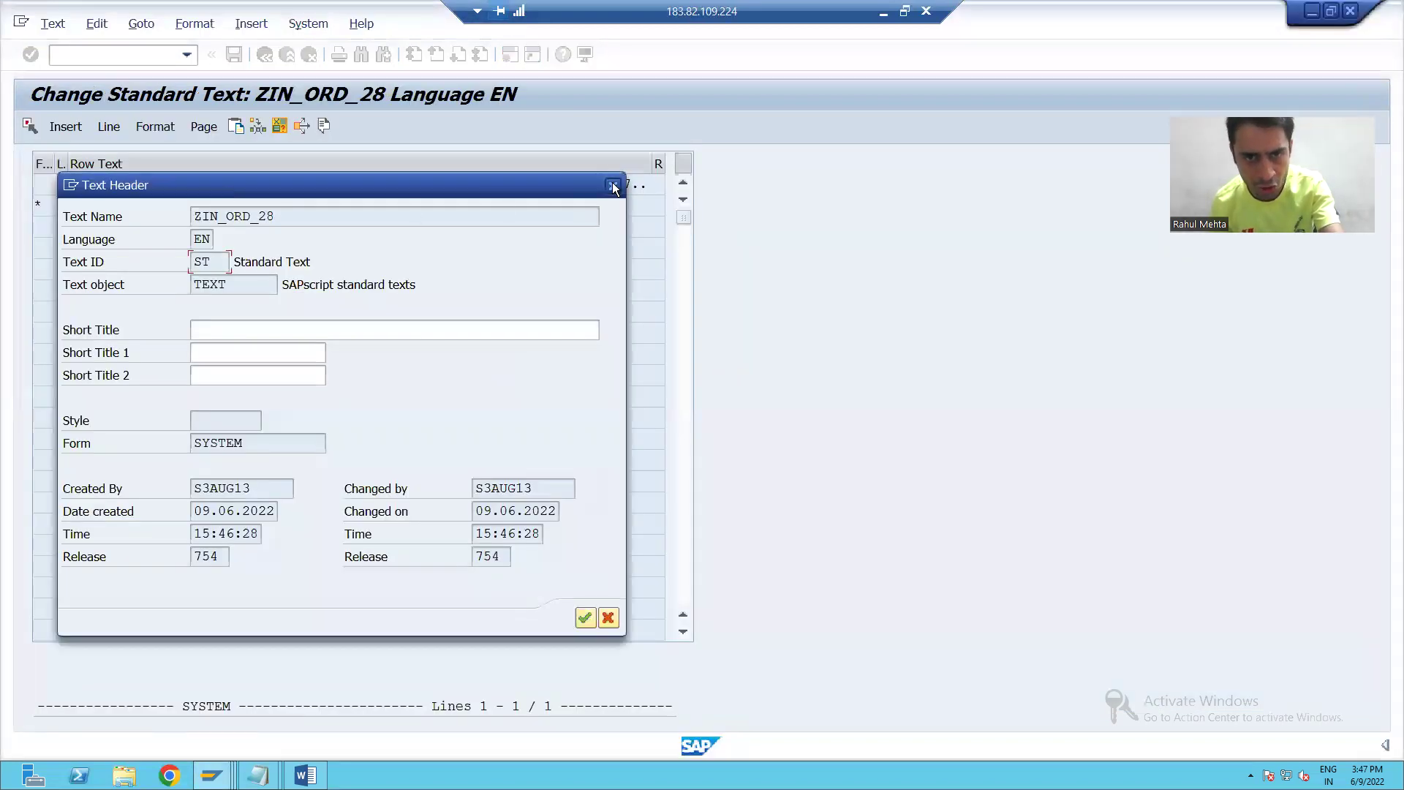
Reopen standard text ZIN_ORD_28's header in SO10 to recheck its values.
{"action": "key", "text": "Return"}
{"action": "left_click", "coordinate": [265, 54]}
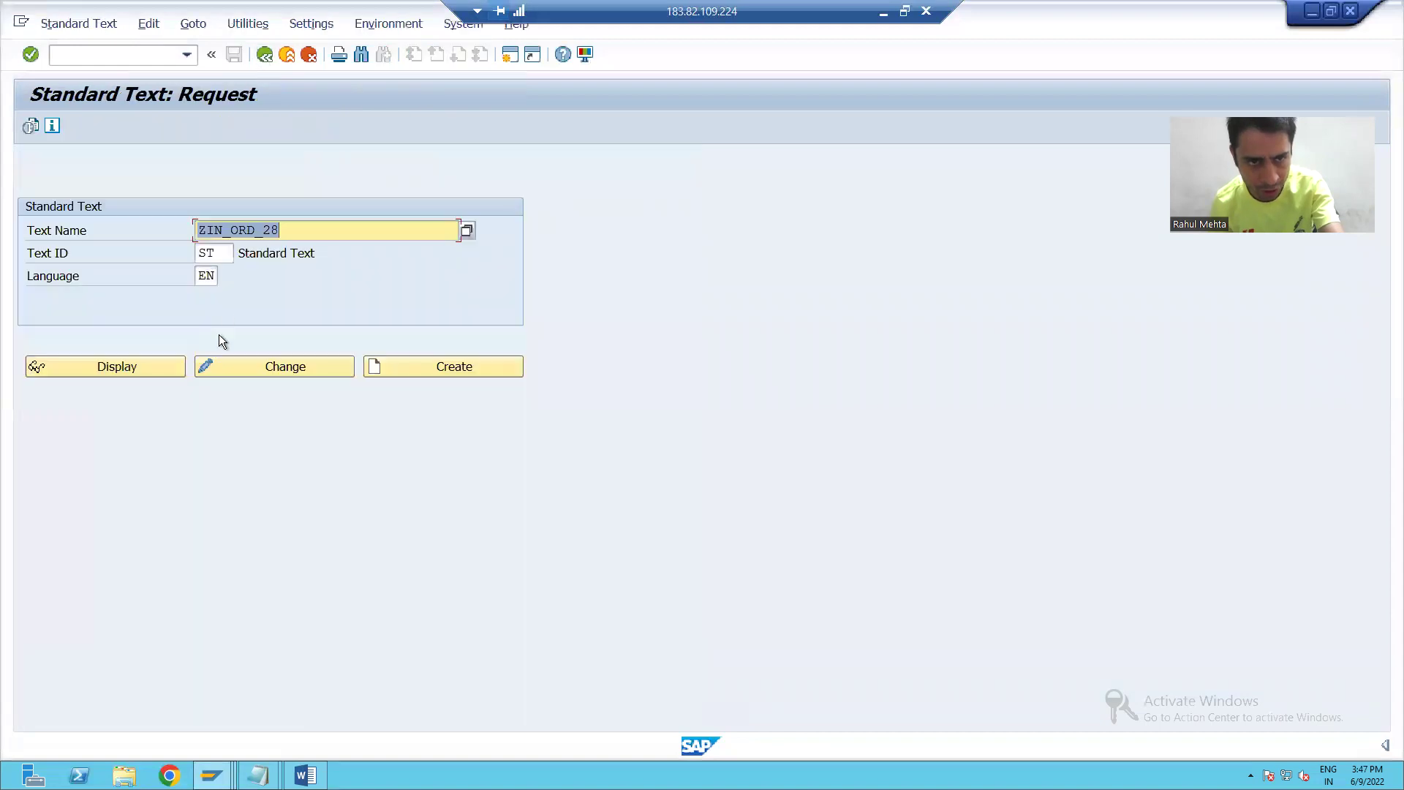
{"action": "left_click", "coordinate": [249, 366]}
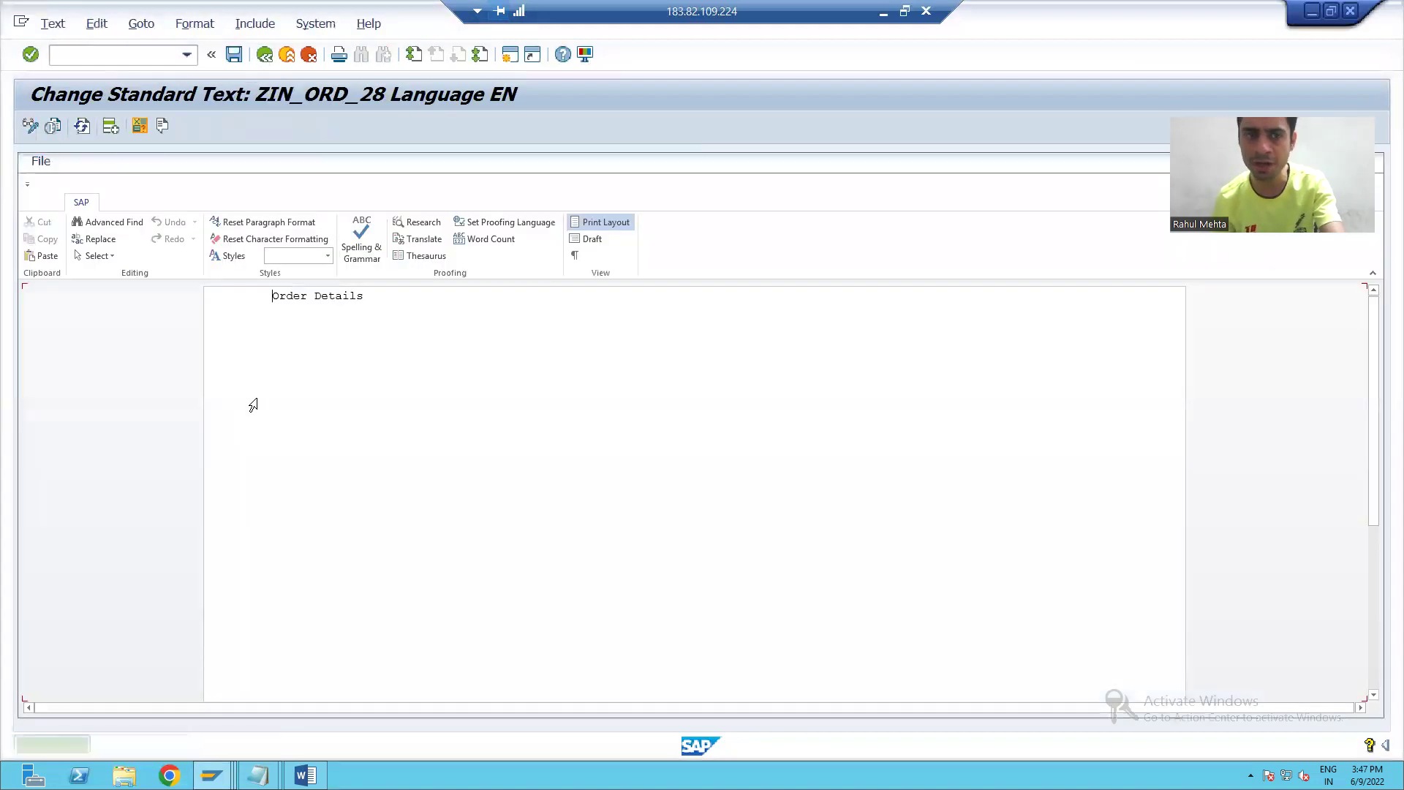
{"action": "left_click", "coordinate": [138, 25]}
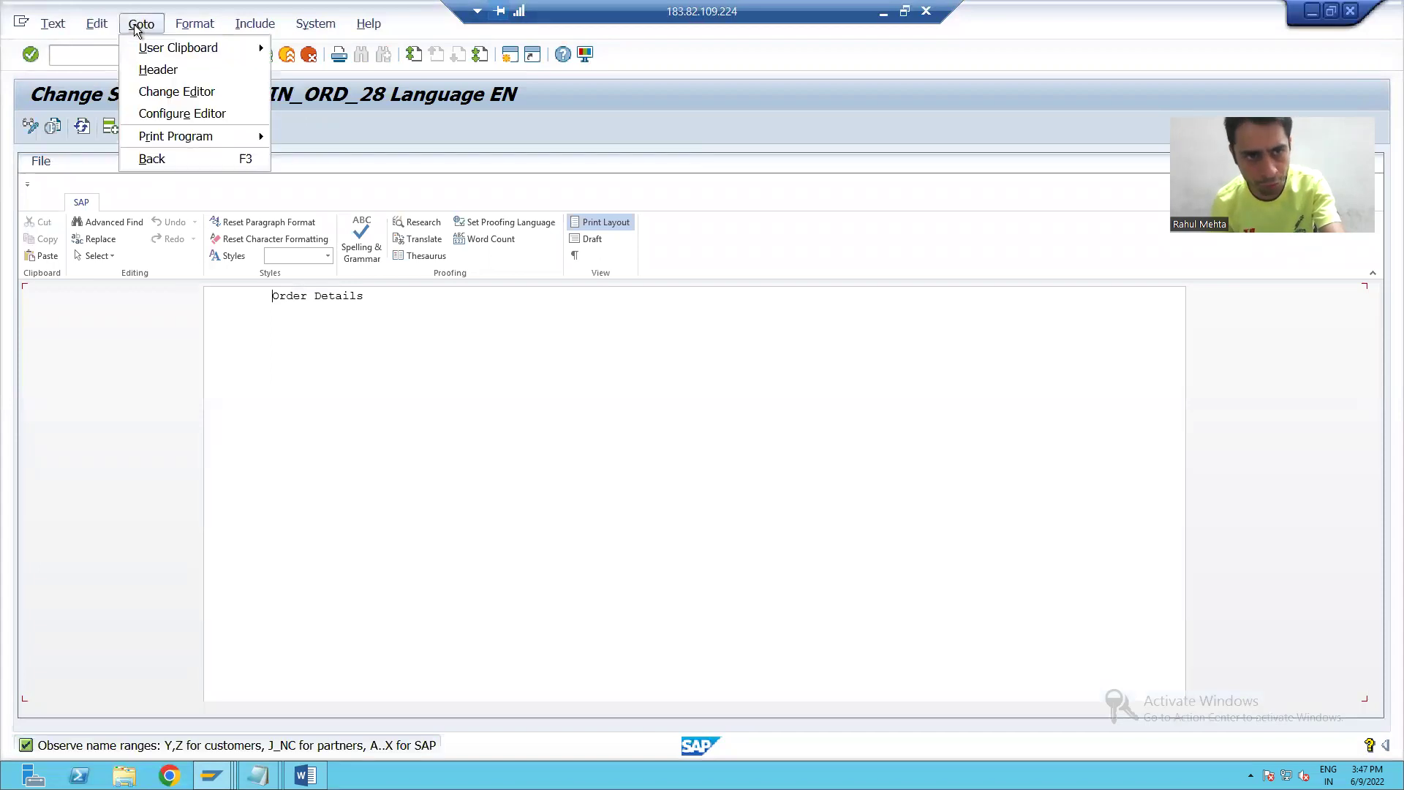
{"action": "left_click", "coordinate": [143, 66]}
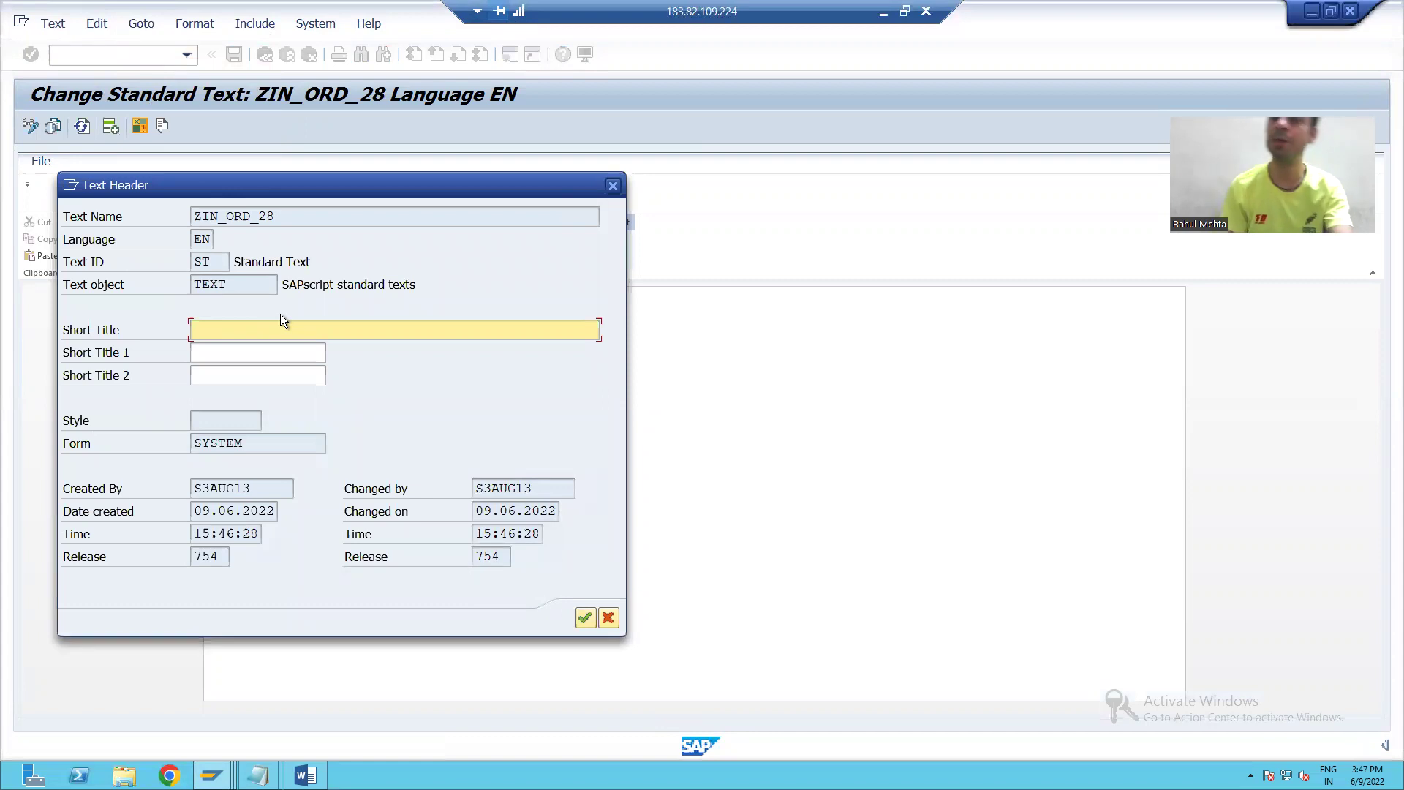
{"action": "key", "text": "alt+Tab"}
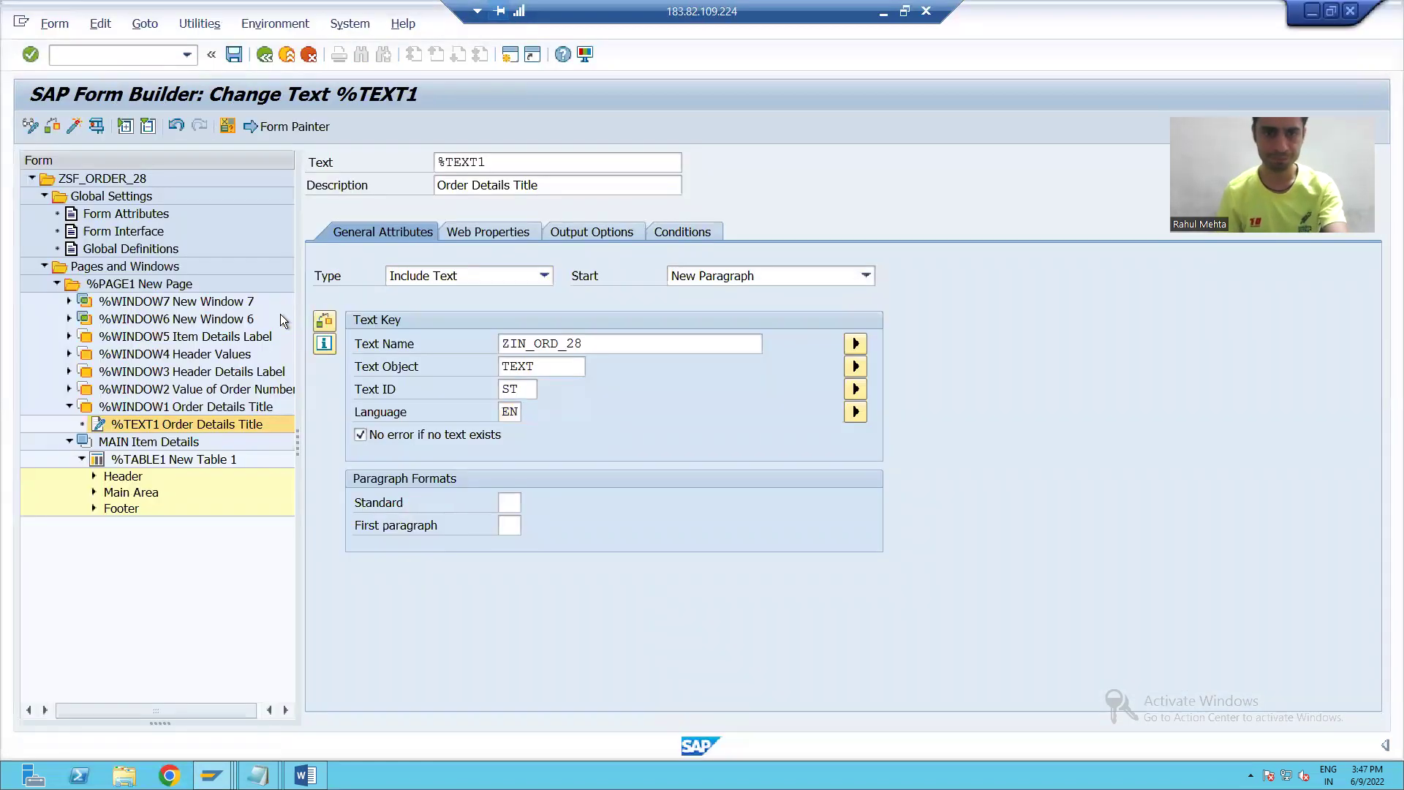
Activate form ZSF_ORDER_28 and open the ABAP Editor with /nse38.
{"action": "left_click", "coordinate": [74, 126]}
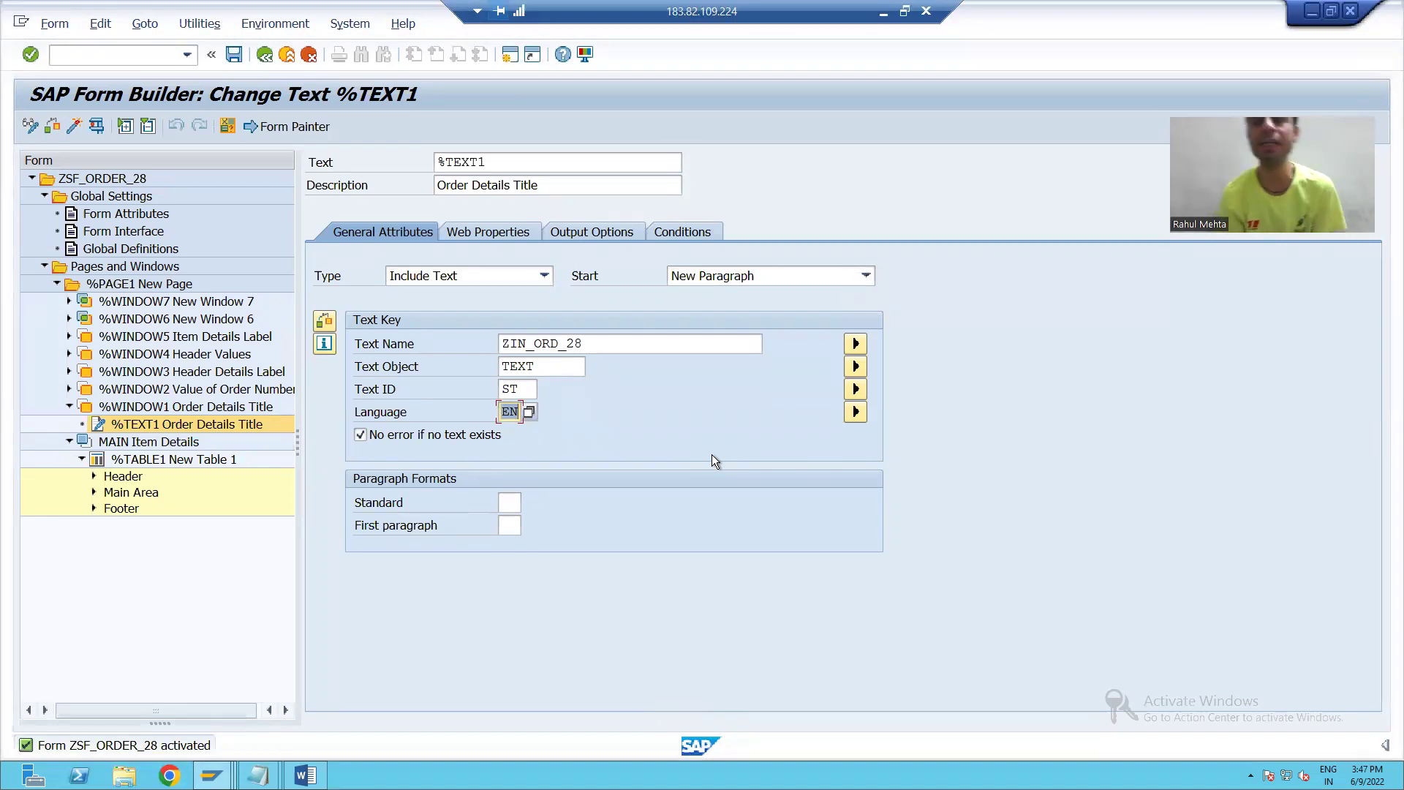
{"action": "left_click", "coordinate": [88, 59]}
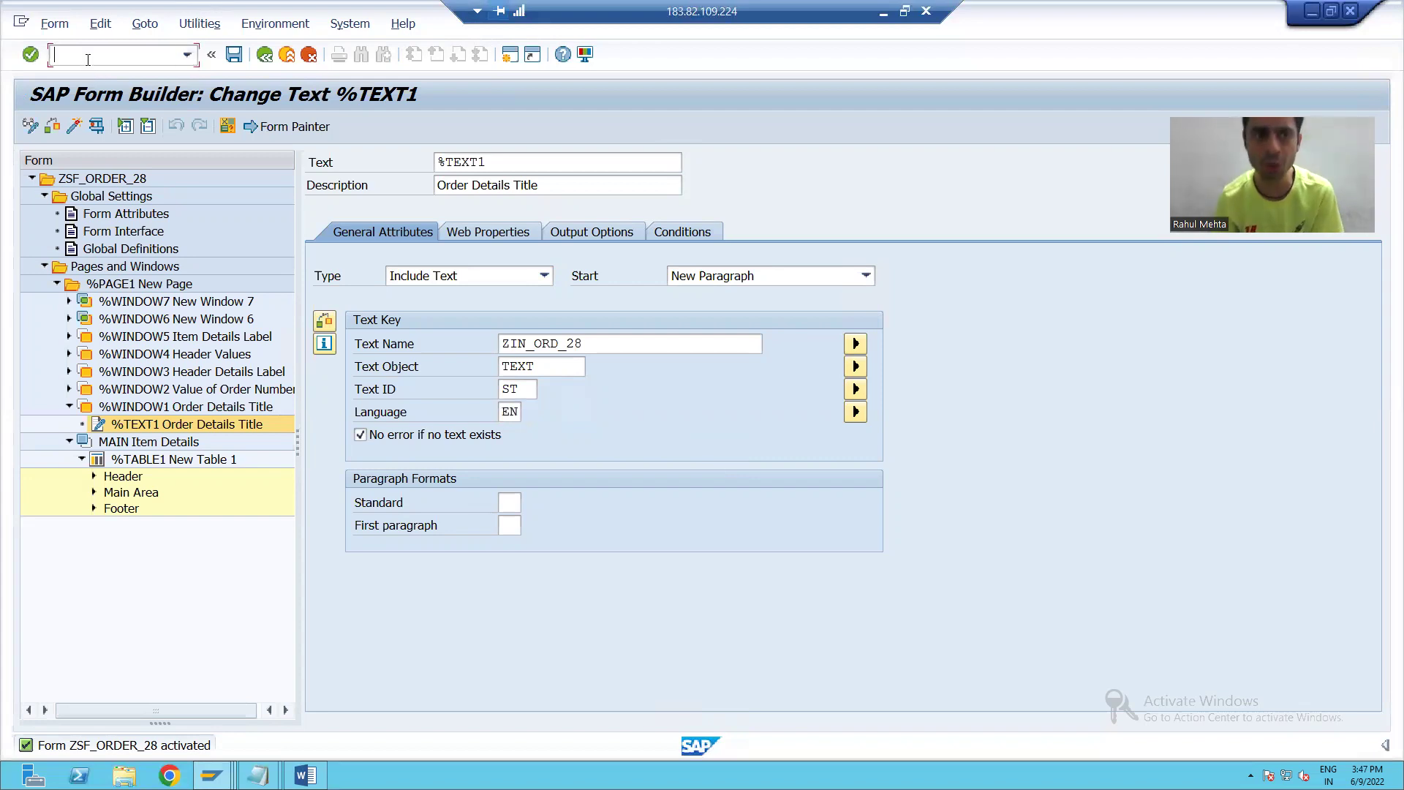
{"action": "type", "text": "/nse38"}
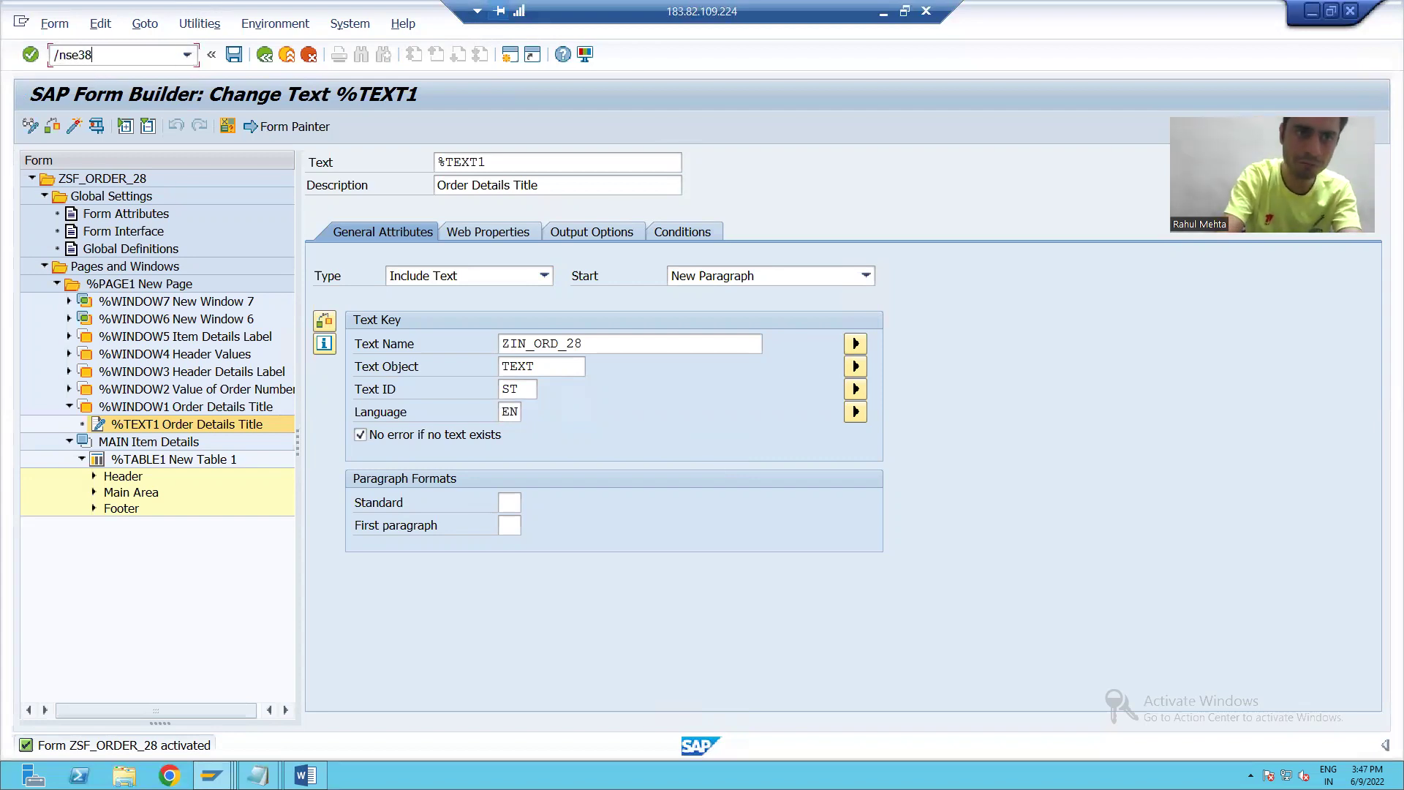
{"action": "key", "text": "Return"}
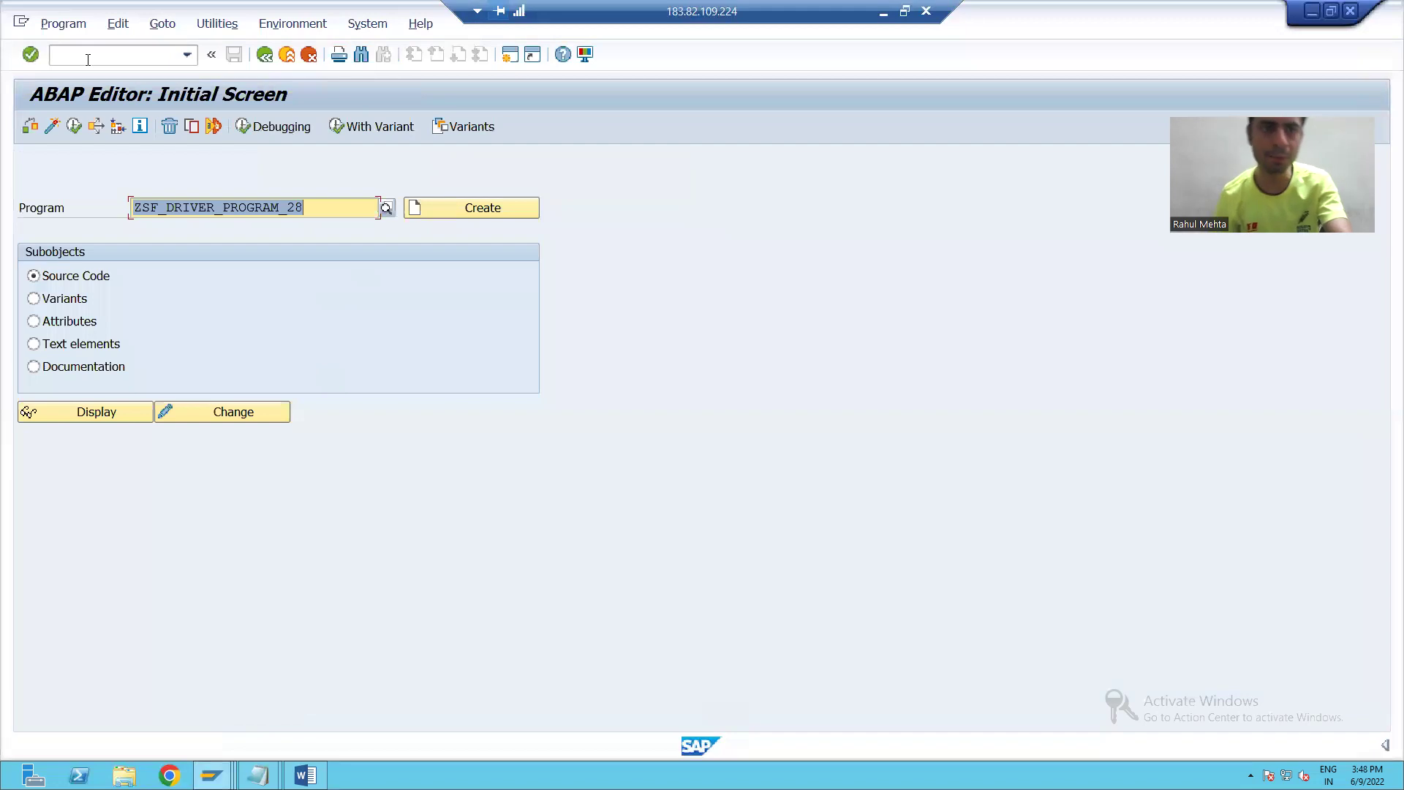
Run ZSF_DRIVER_PROGRAM_28 for order 1 and print-preview the form on output device LP01.
{"action": "left_click", "coordinate": [76, 128]}
{"action": "left_click", "coordinate": [315, 165]}
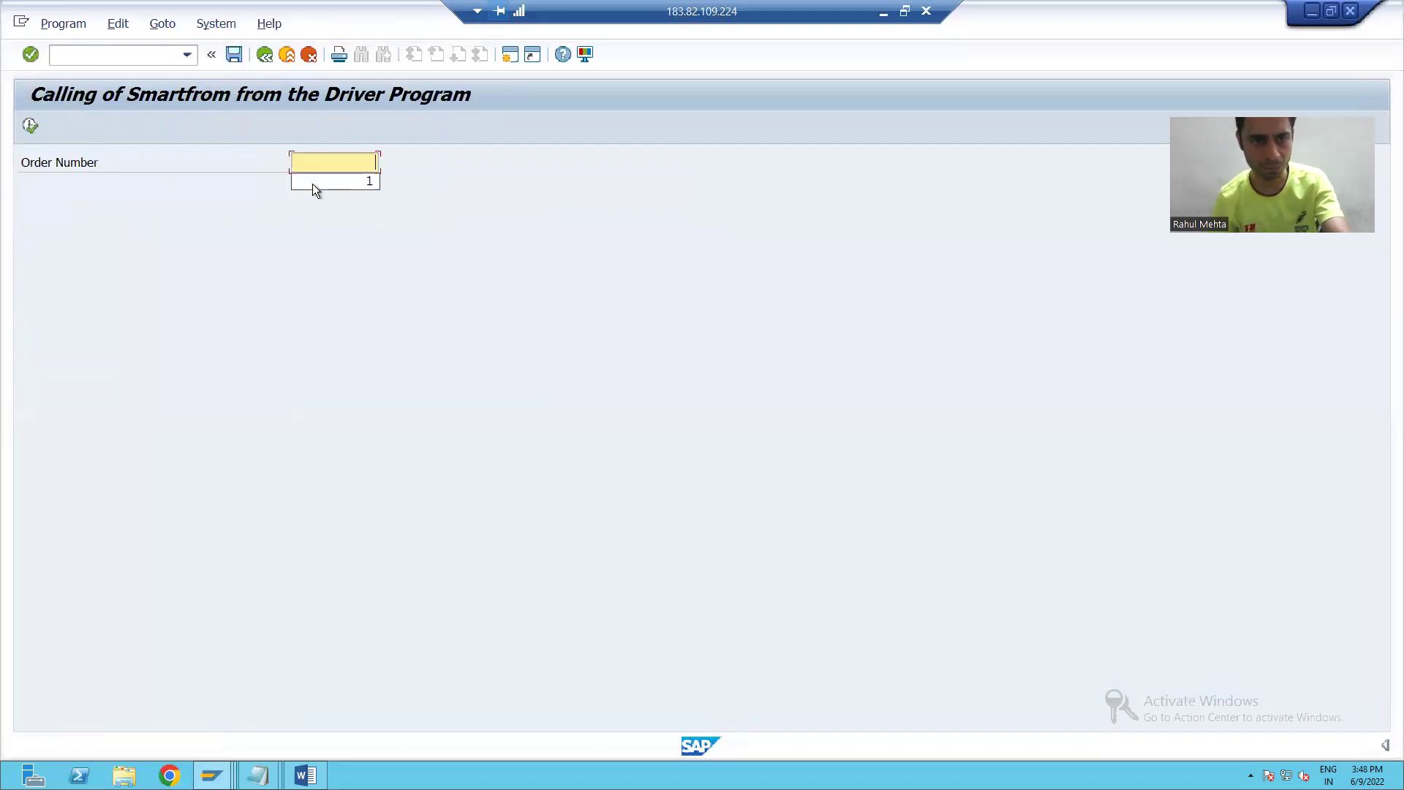
{"action": "left_click", "coordinate": [314, 182]}
{"action": "left_click", "coordinate": [30, 126]}
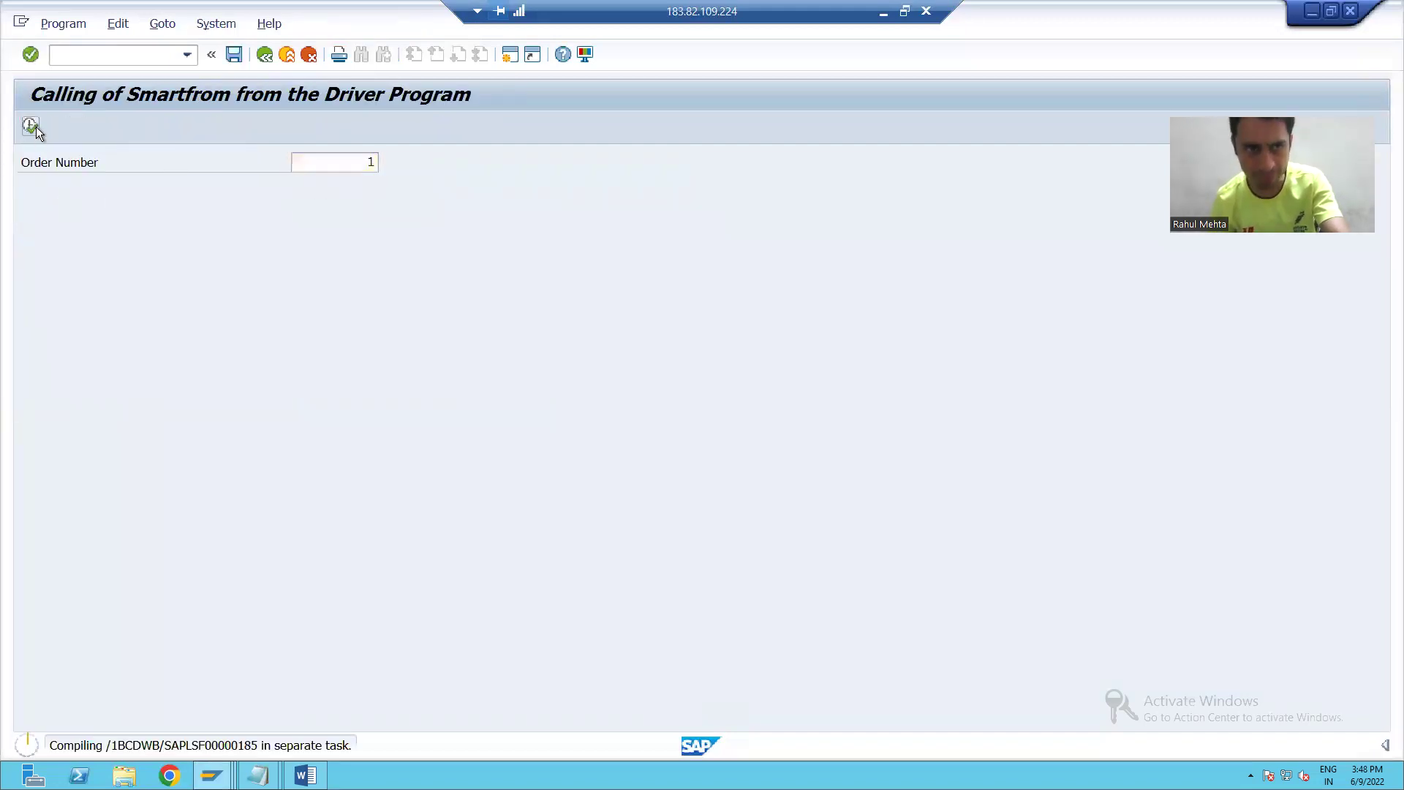
{"action": "left_click", "coordinate": [177, 213]}
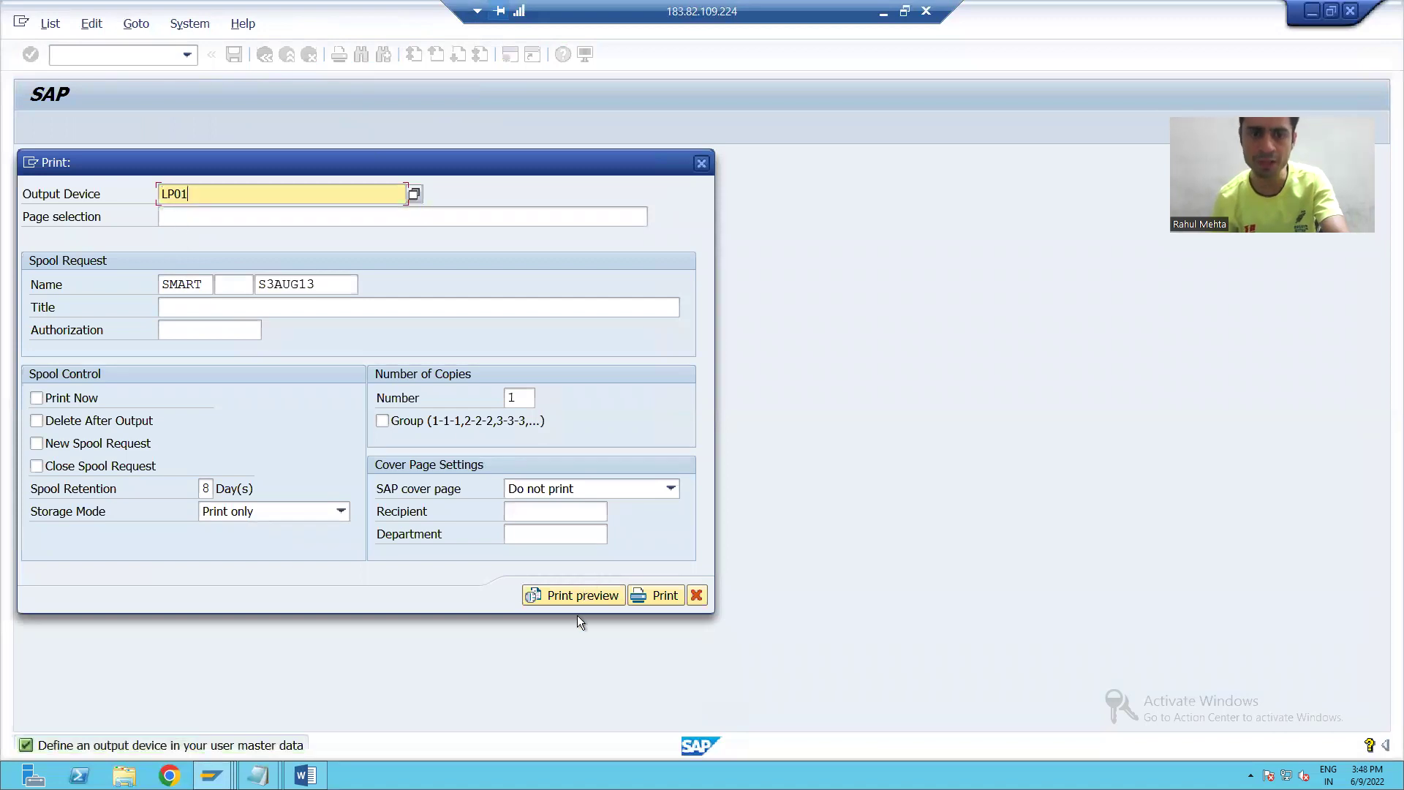
{"action": "left_click", "coordinate": [570, 594]}
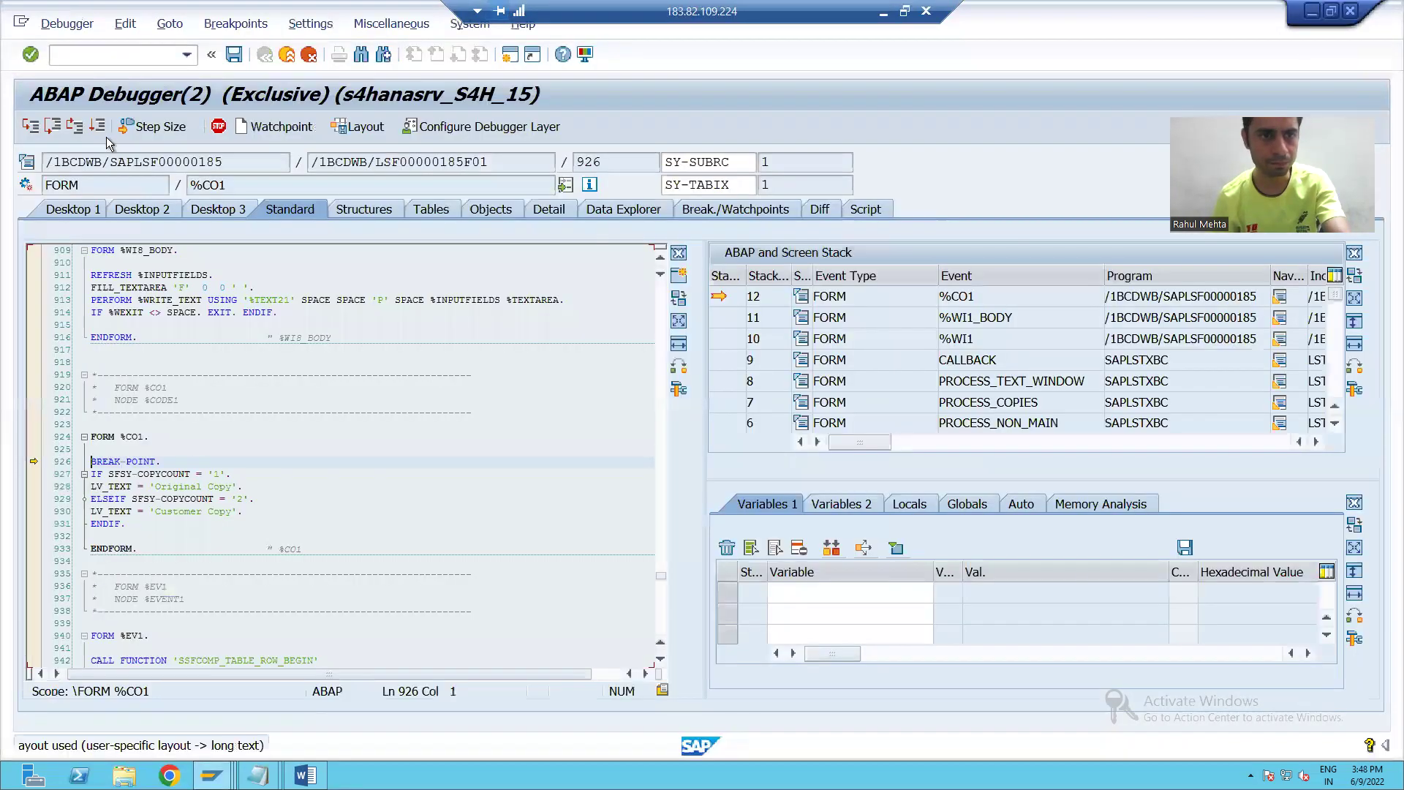
{"action": "left_click", "coordinate": [102, 125]}
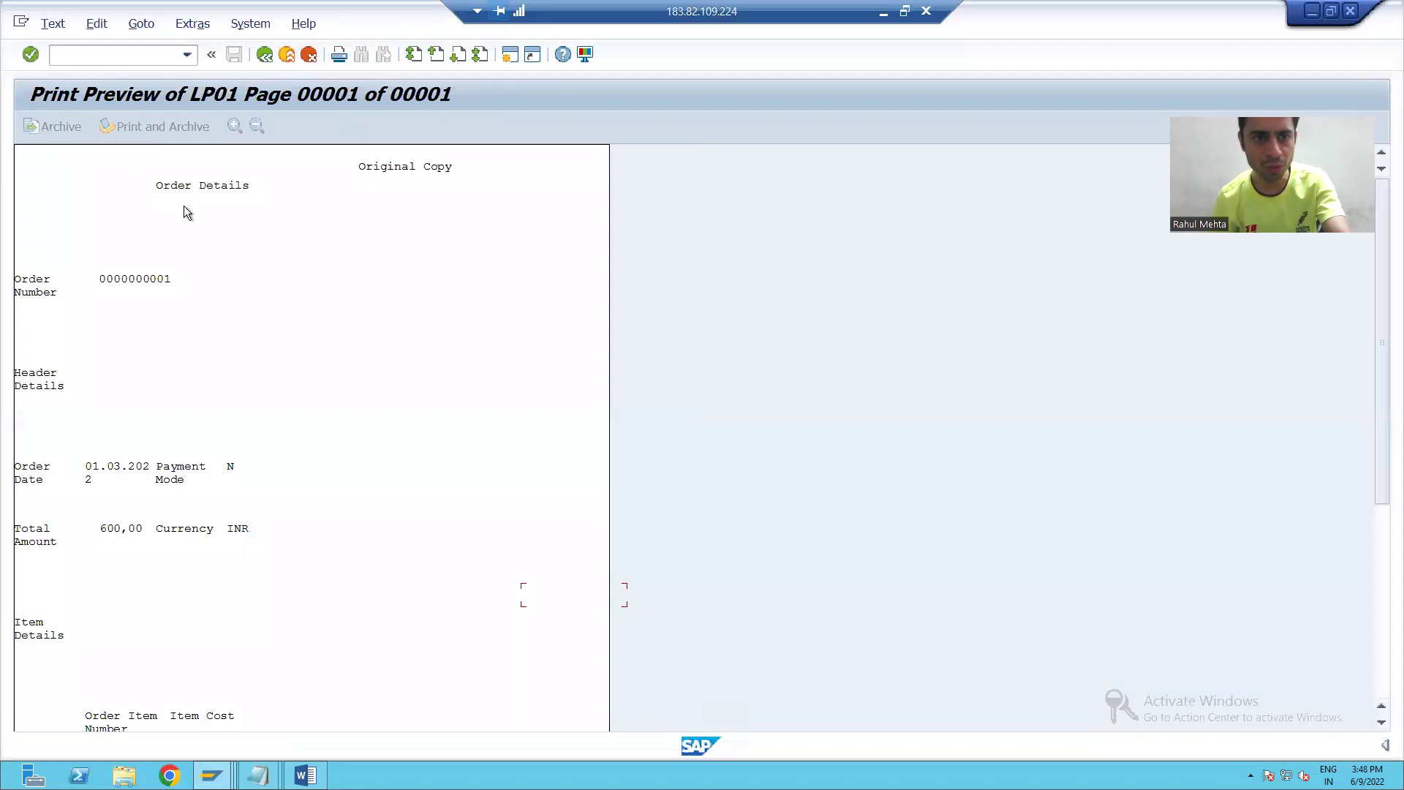